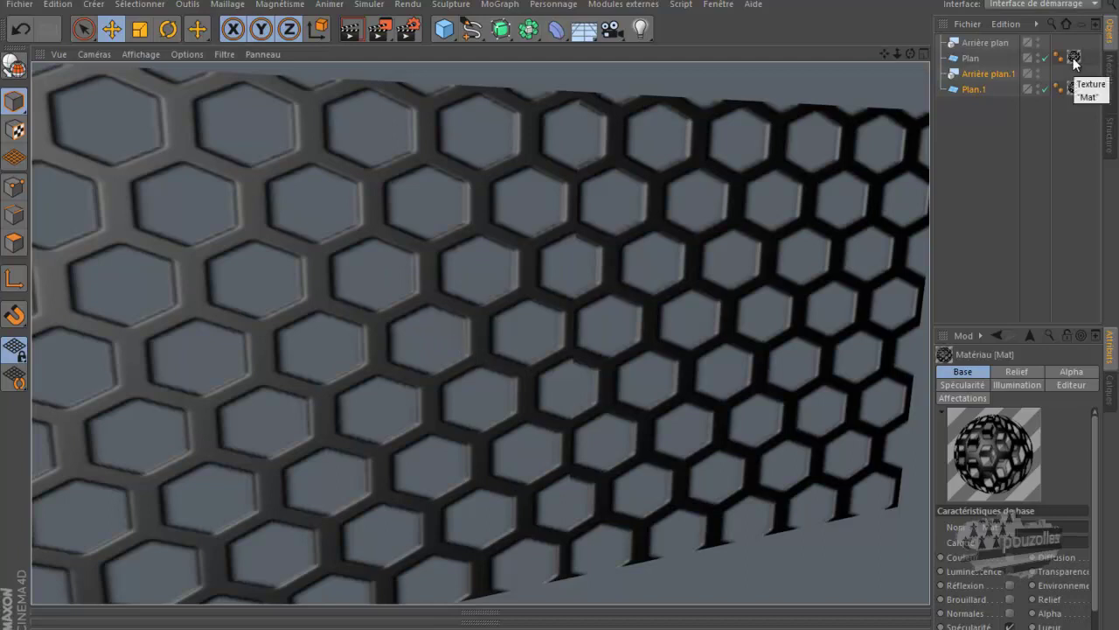
# Render the two hexagonal grille planes in the viewport from three different view angles to examine the texture.
pyautogui.click(971, 58)
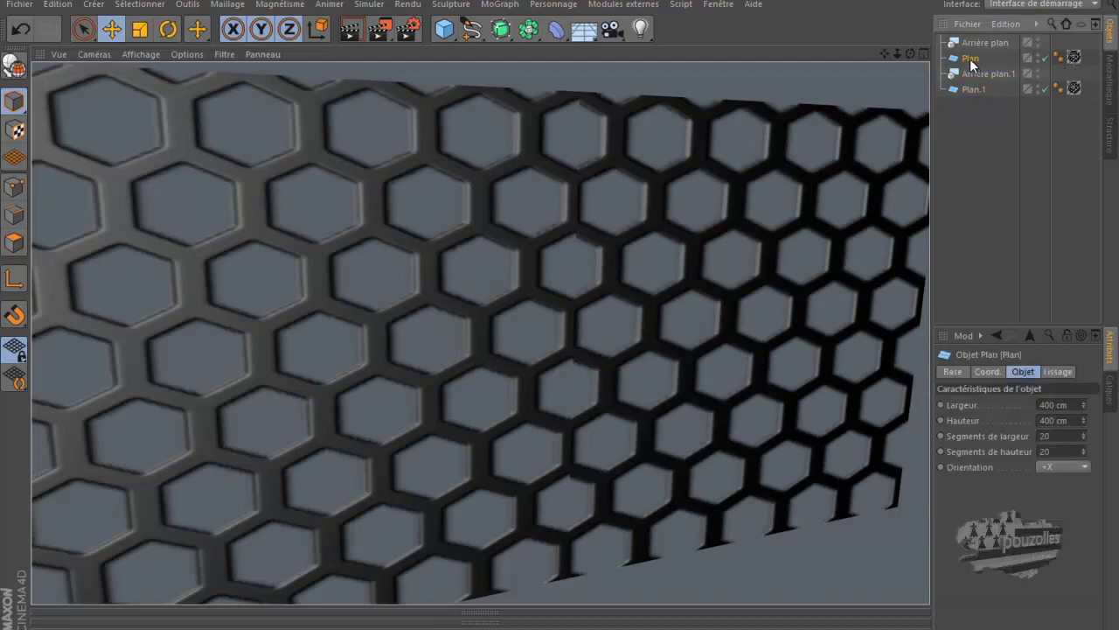
pyautogui.click(973, 90)
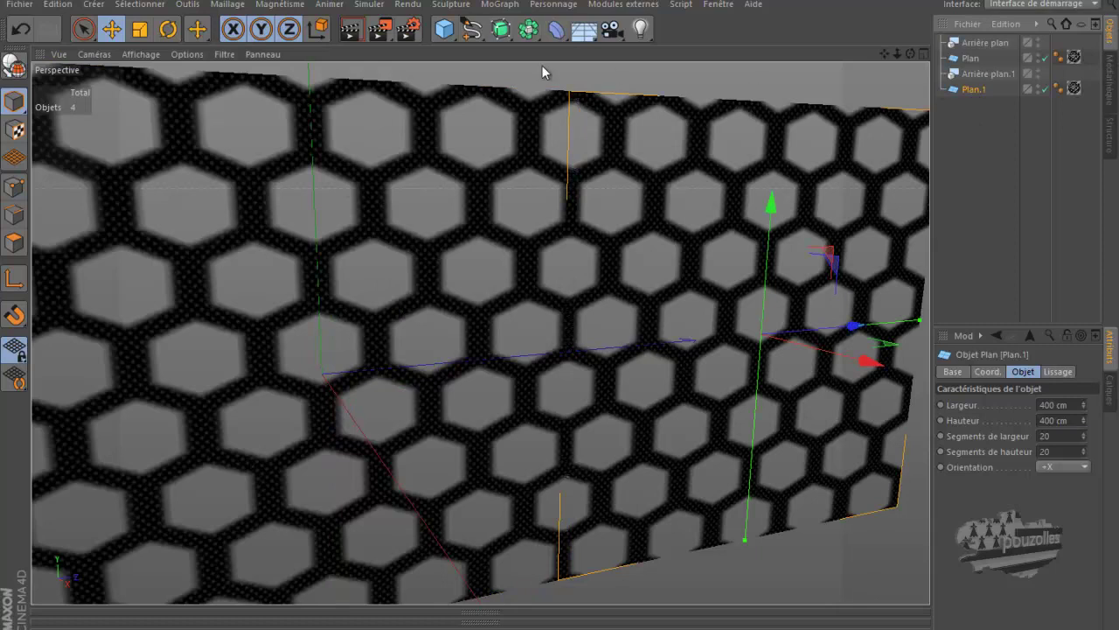
pyautogui.click(353, 31)
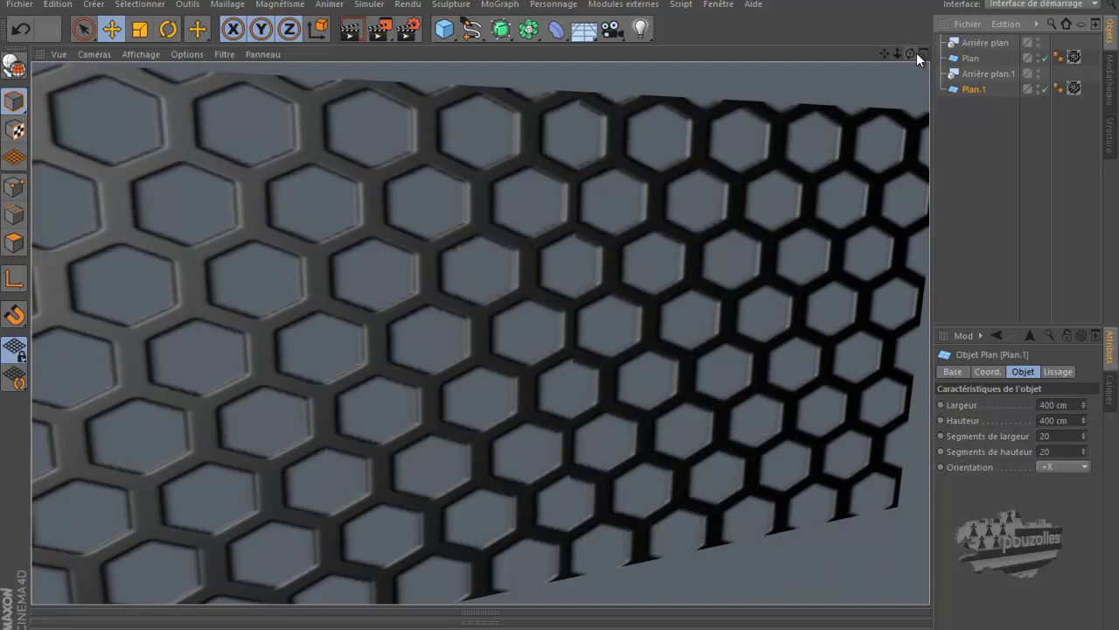
pyautogui.moveTo(908, 54); pyautogui.dragTo(573, 320)
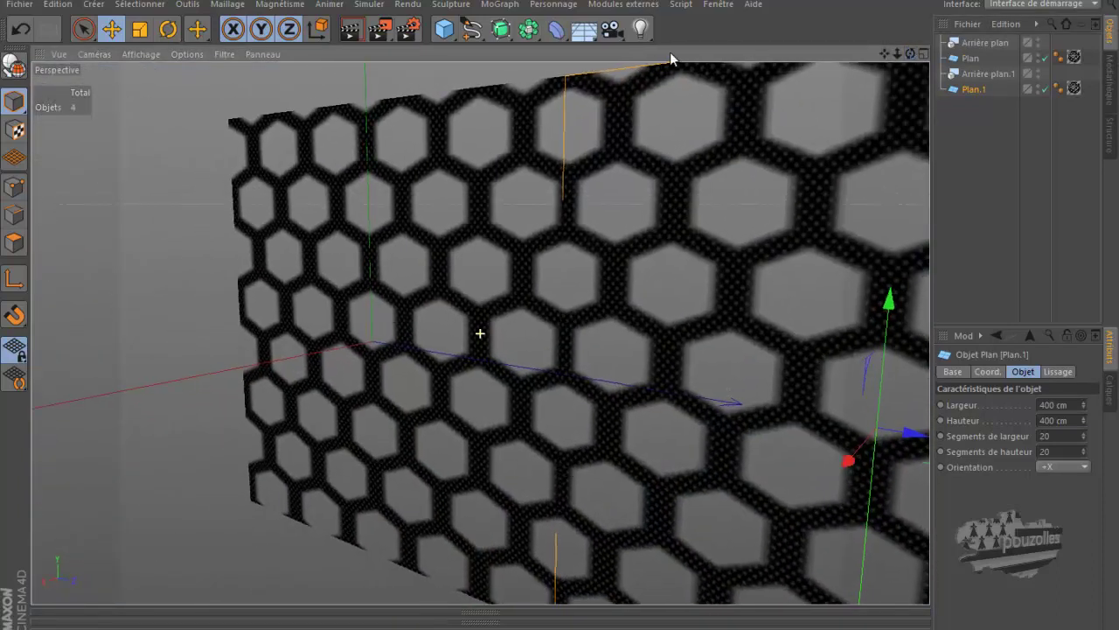
pyautogui.click(351, 32)
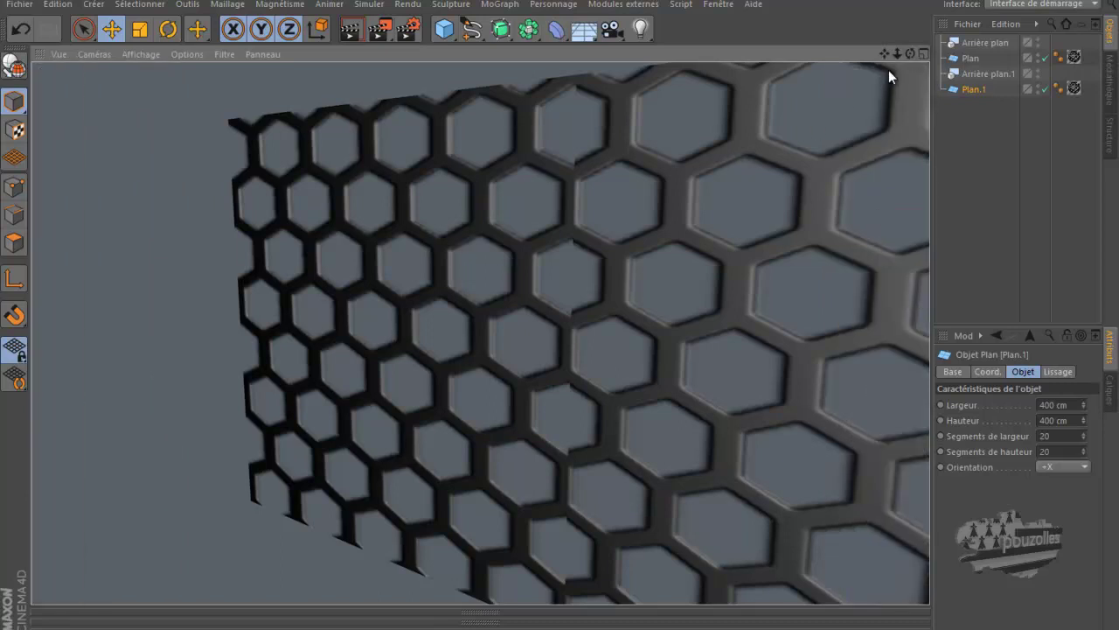
pyautogui.moveTo(907, 54); pyautogui.dragTo(560, 298)
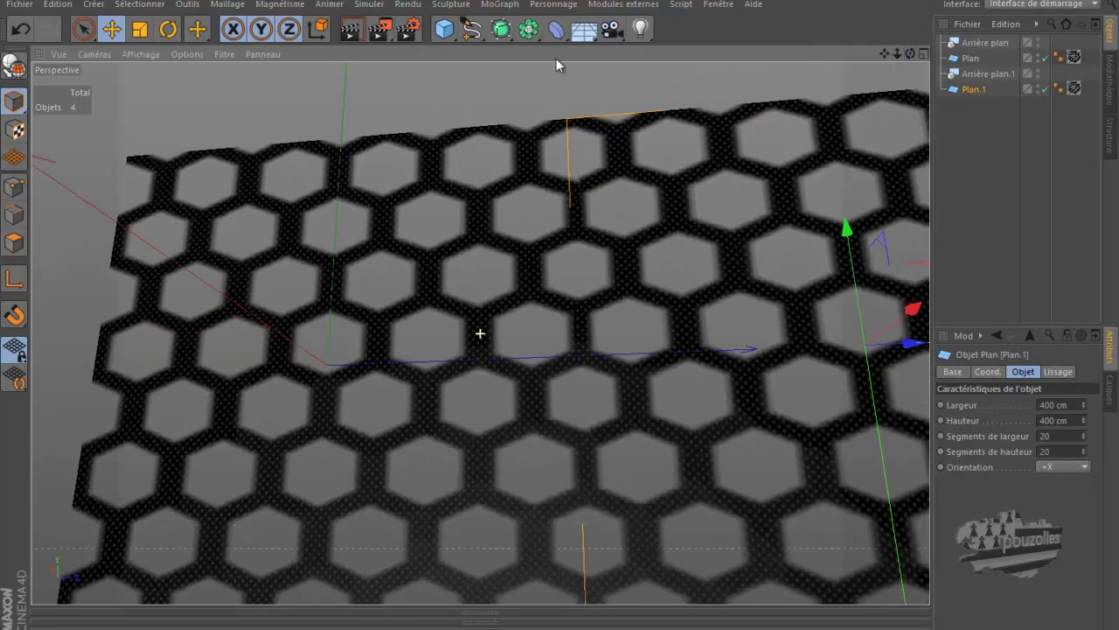
pyautogui.click(352, 32)
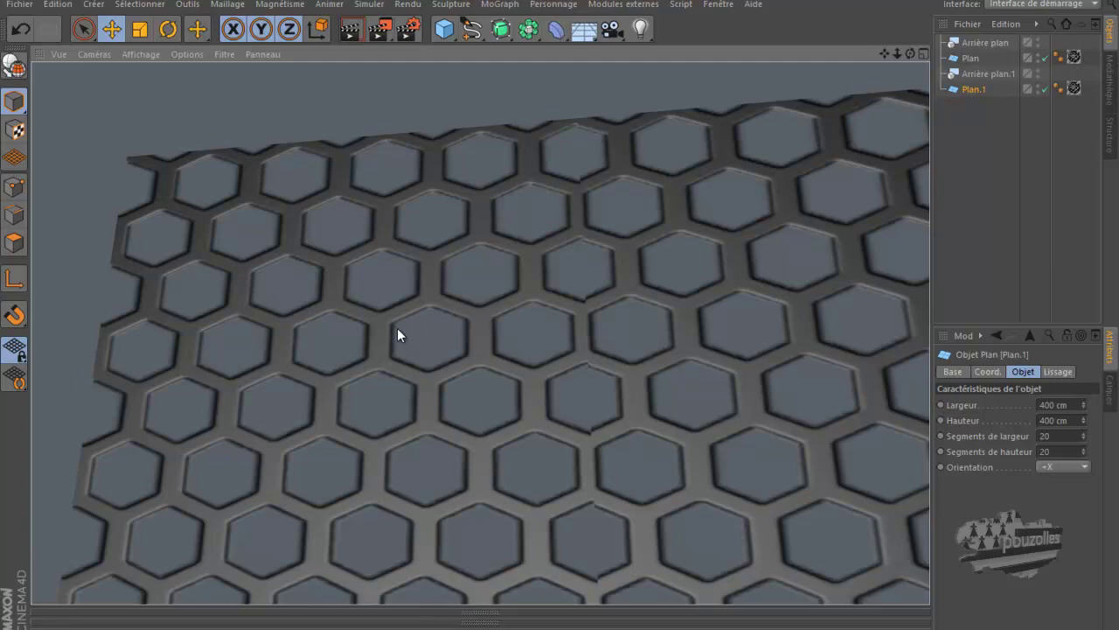
# Reveal the material manager below the viewport.
pyautogui.scroll(-5, 397, 329)
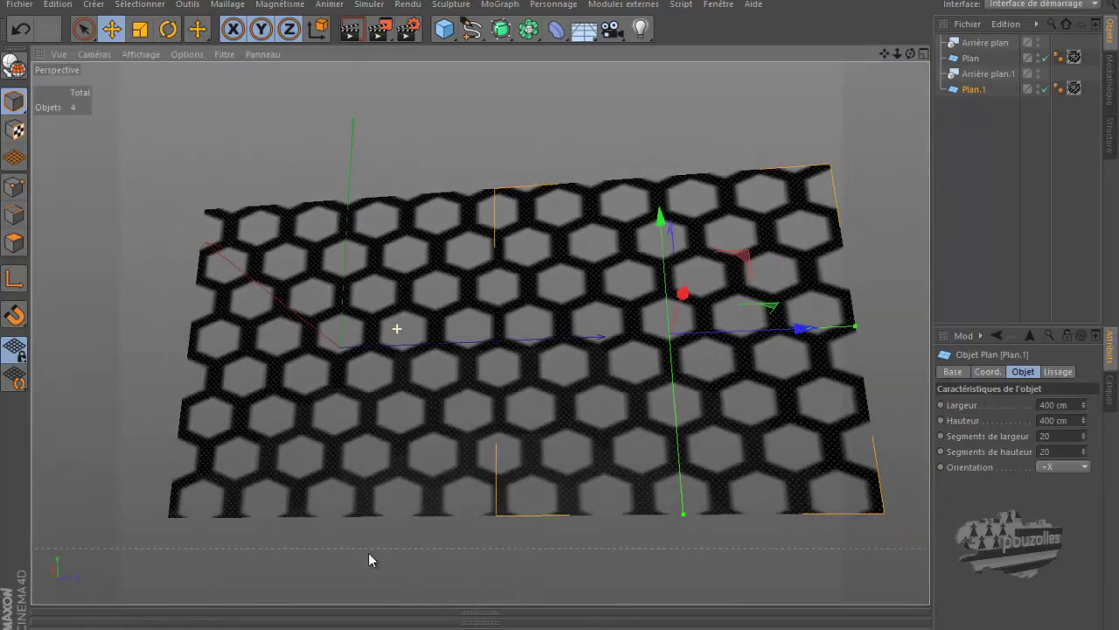
pyautogui.click(480, 622)
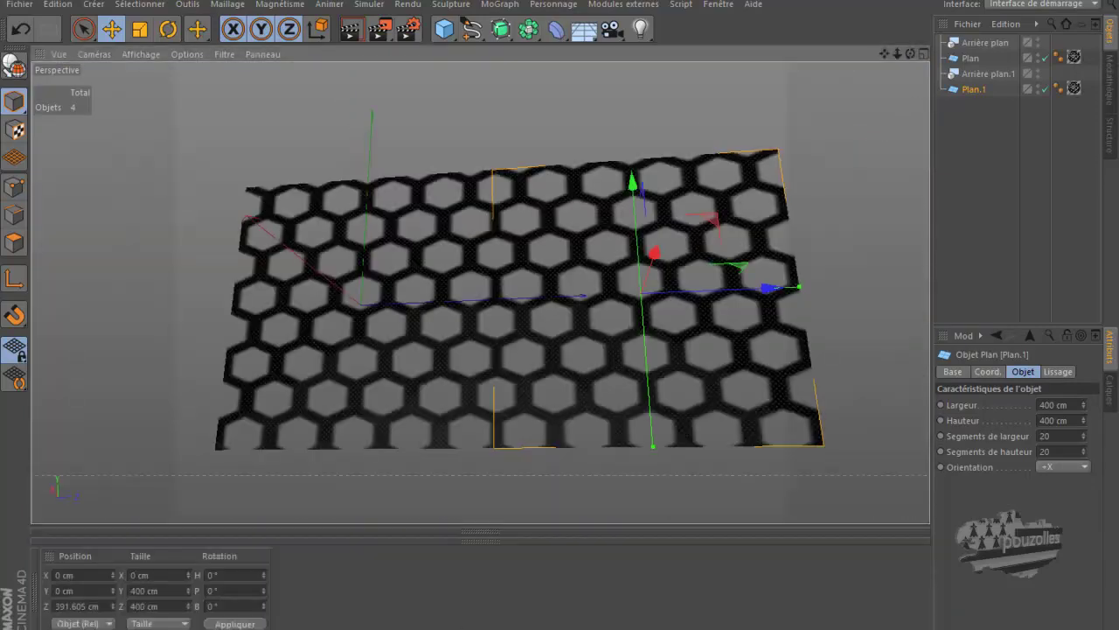
pyautogui.click(35, 602)
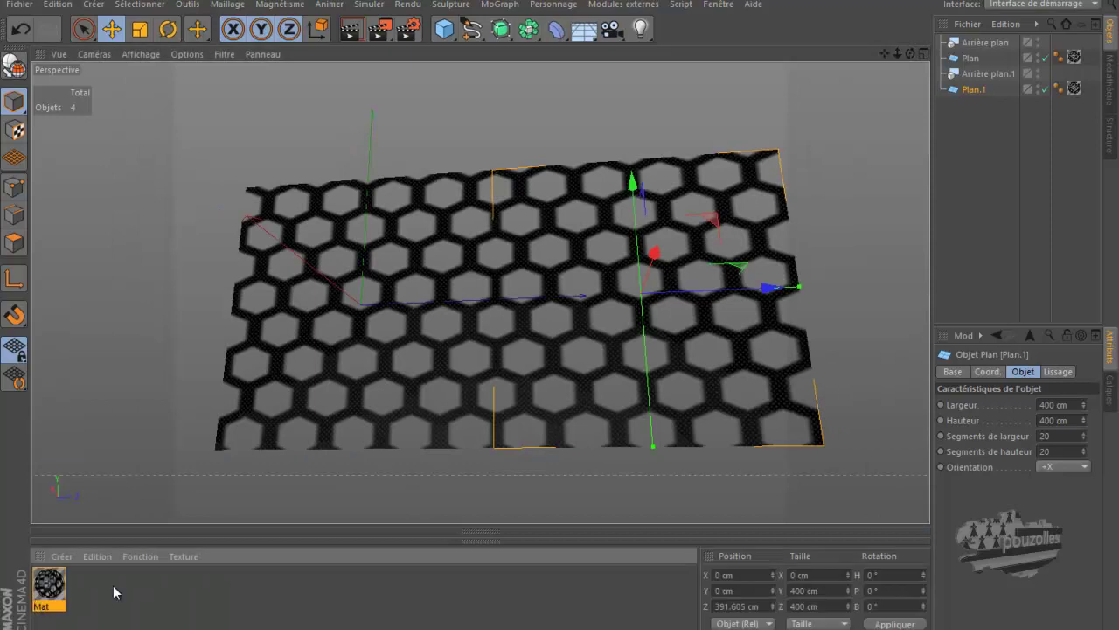
pyautogui.click(48, 589)
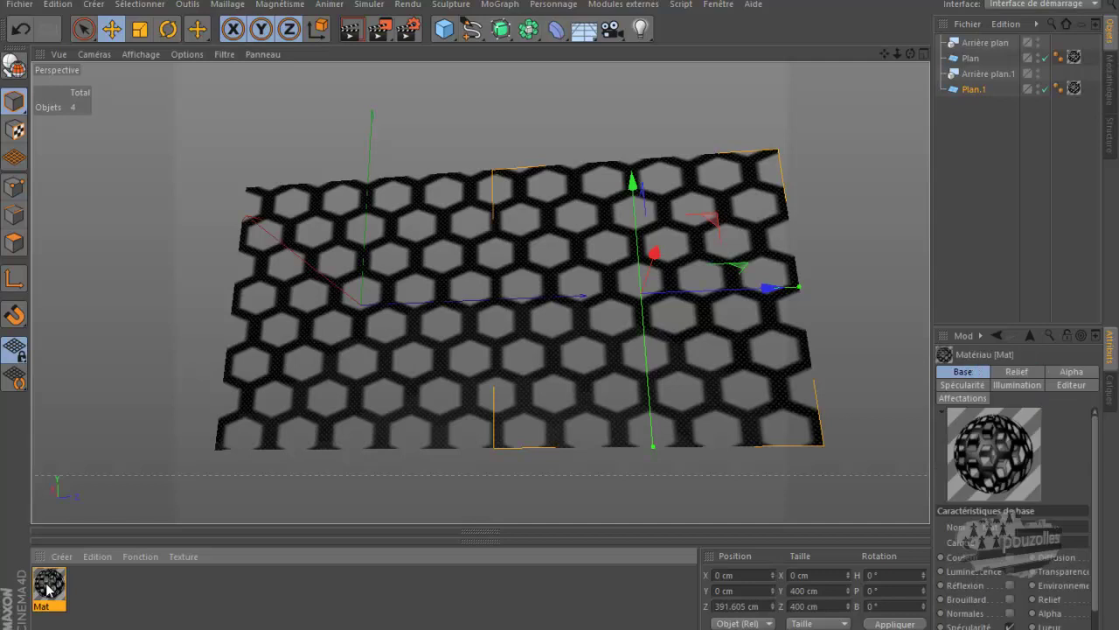
pyautogui.press('Delete')
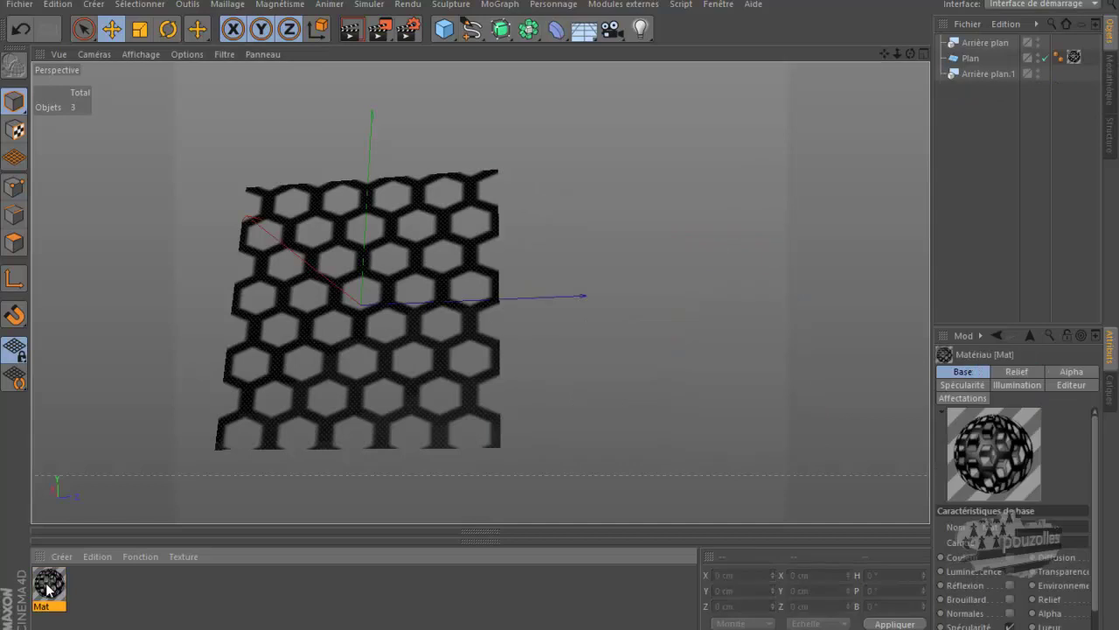
pyautogui.click(20, 29)
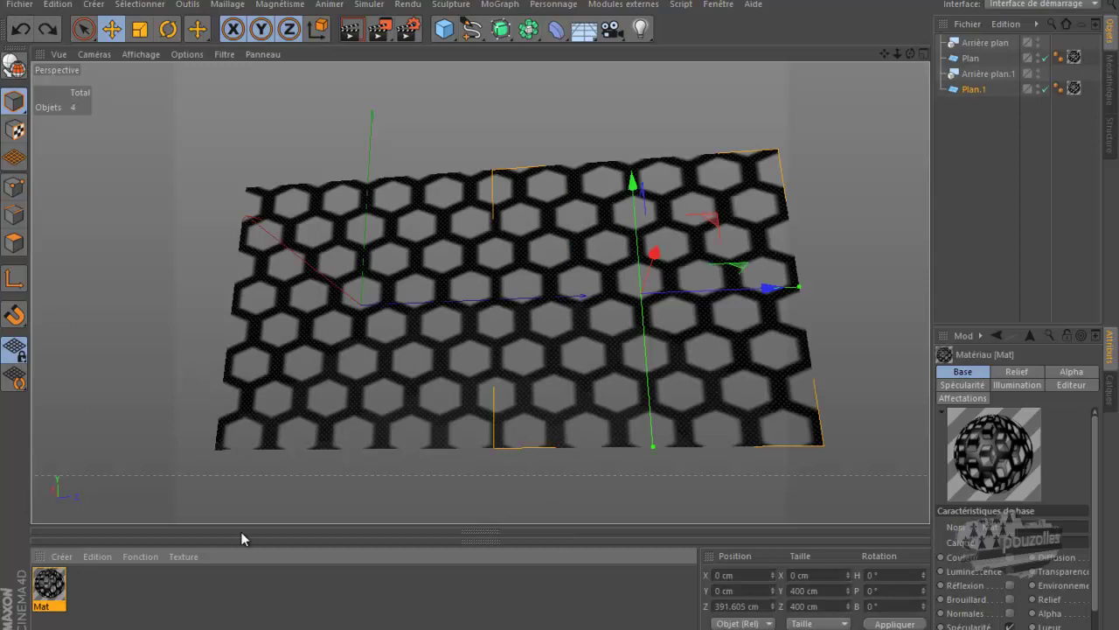
# Delete the texture tags of both planes and the material Mat.
pyautogui.moveTo(1097, 52); pyautogui.dragTo(1069, 100)
pyautogui.press('Delete')
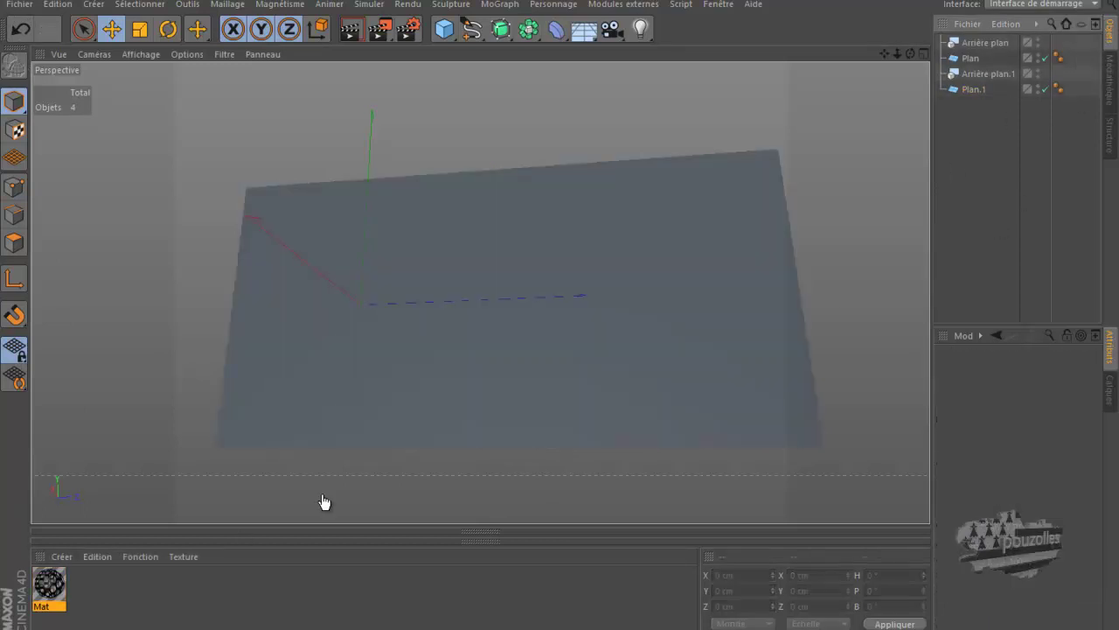
pyautogui.click(39, 592)
pyautogui.press('Delete')
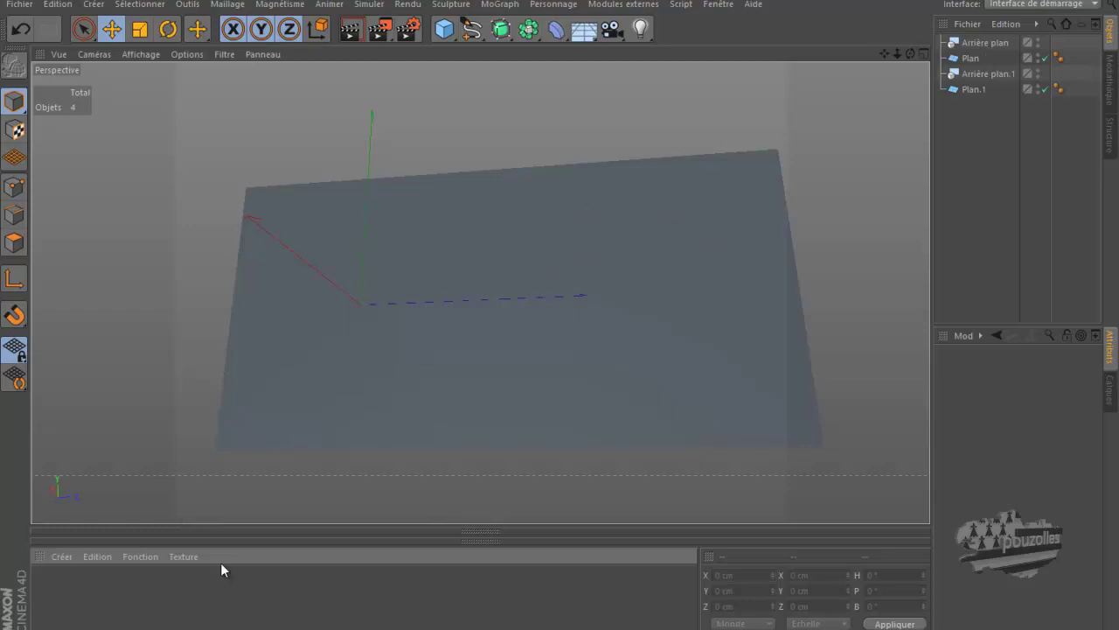
# Switch to the Windows photo viewer and examine the hexagon pattern of grille by pouzolles.png up close.
pyautogui.click(334, 628)
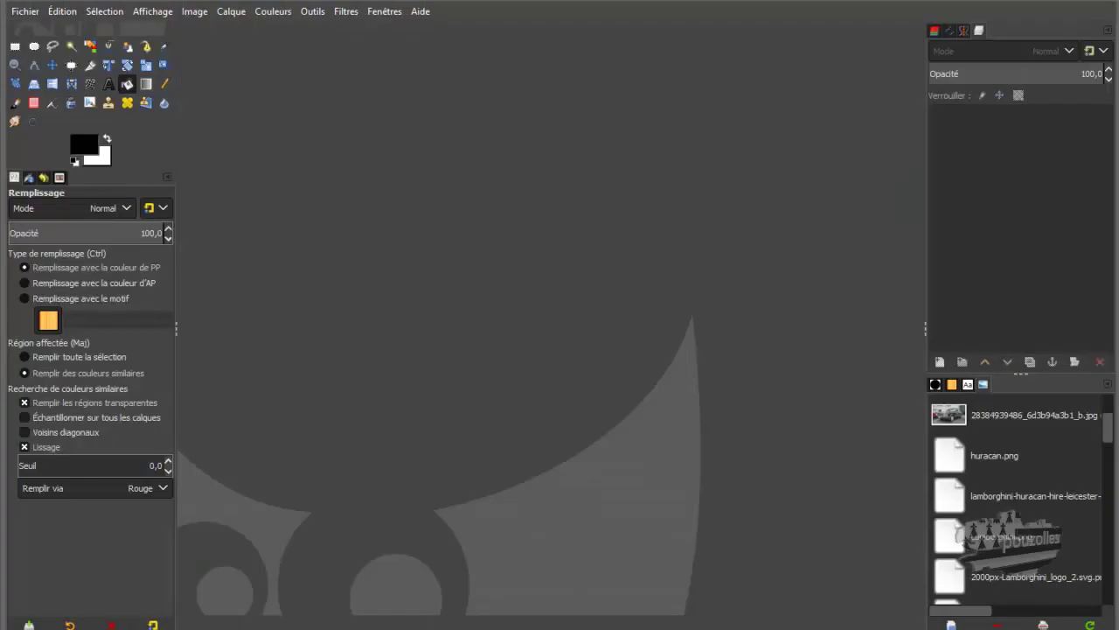
pyautogui.moveTo(368, 629)
pyautogui.click(368, 584)
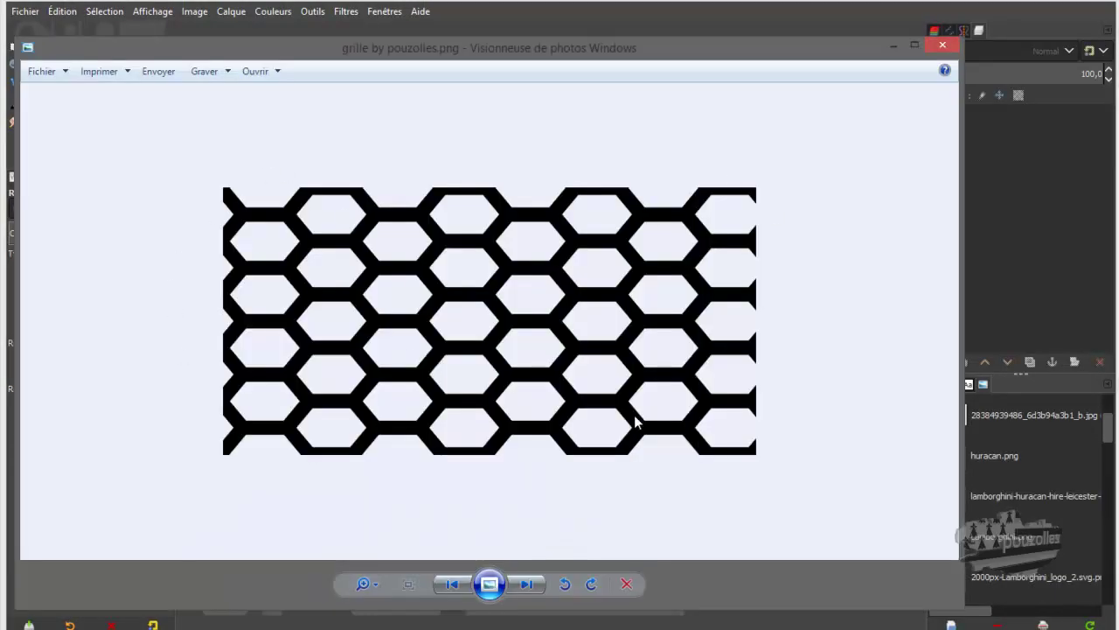
pyautogui.scroll(2, 464, 348)
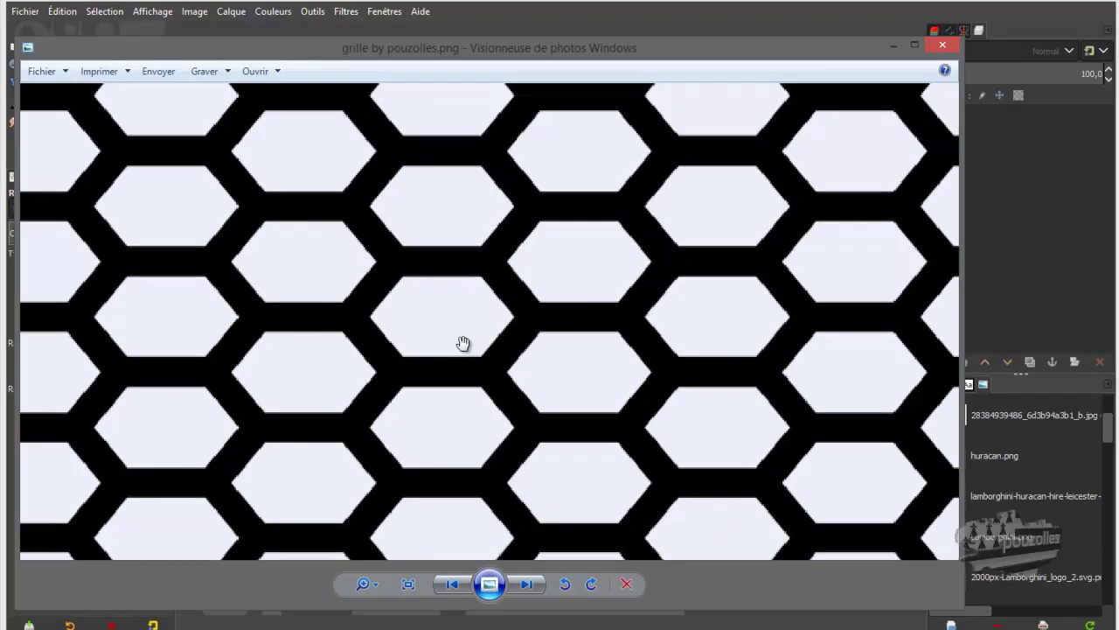
pyautogui.scroll(-2, 463, 345)
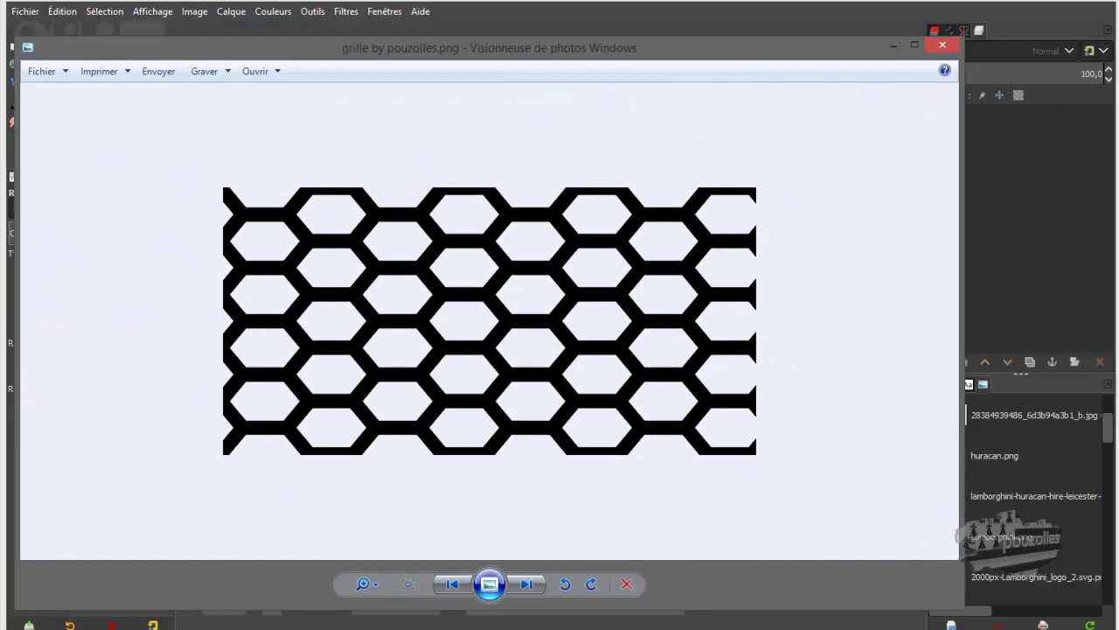
# Open grille by pouzolles.png from the Lamborghini Huracan c4d folder in GIMP.
pyautogui.moveTo(311, 625)
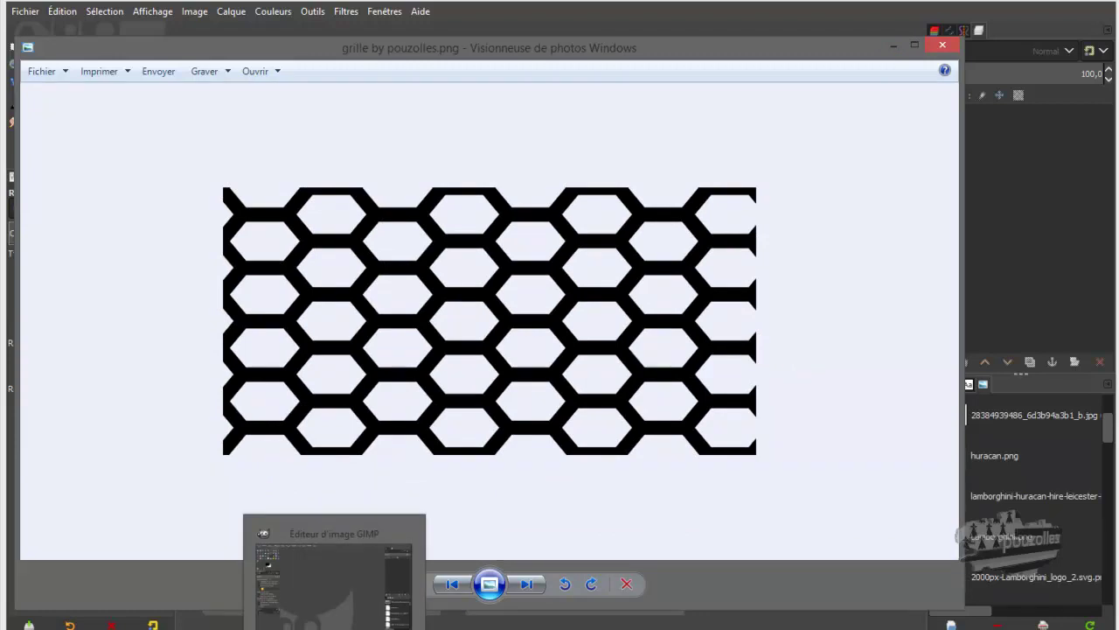
pyautogui.click(98, 627)
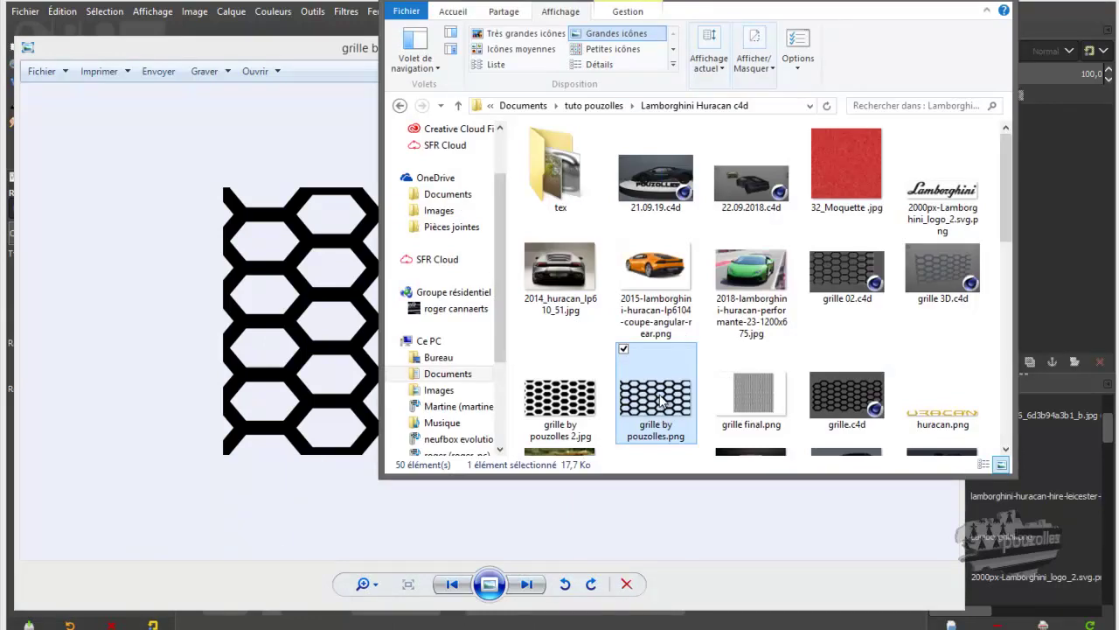
pyautogui.moveTo(660, 402); pyautogui.dragTo(413, 383)
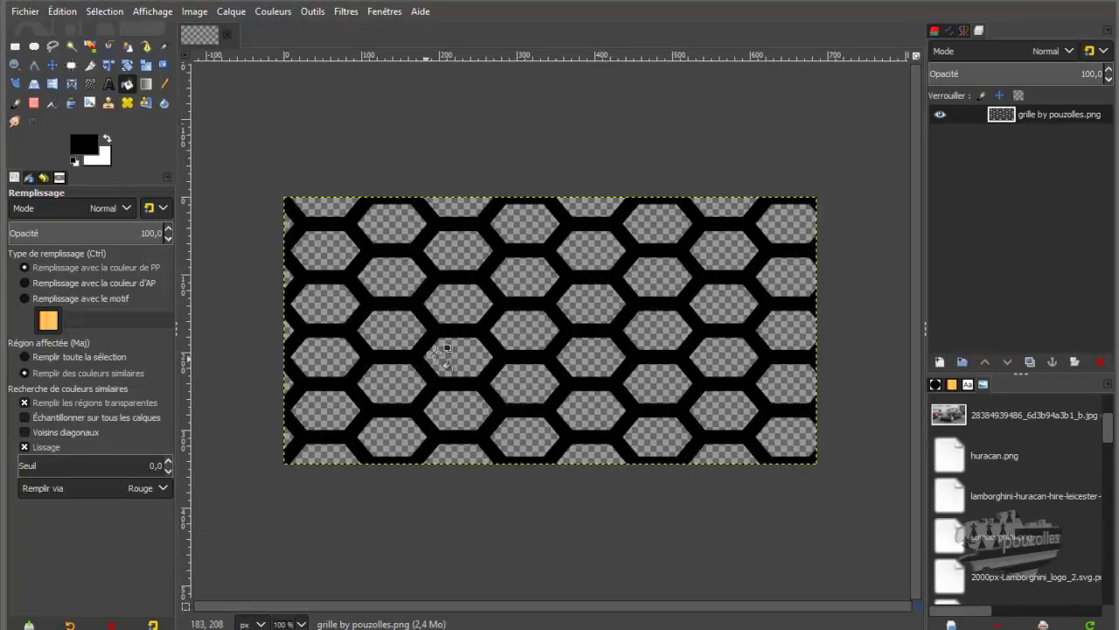
# Select all the black bars of the grille by colour, with edges feathered at radius 4.8 and threshold 23.
pyautogui.keyDown('ctrl'); pyautogui.scroll(1, 490, 324); pyautogui.keyUp('ctrl')
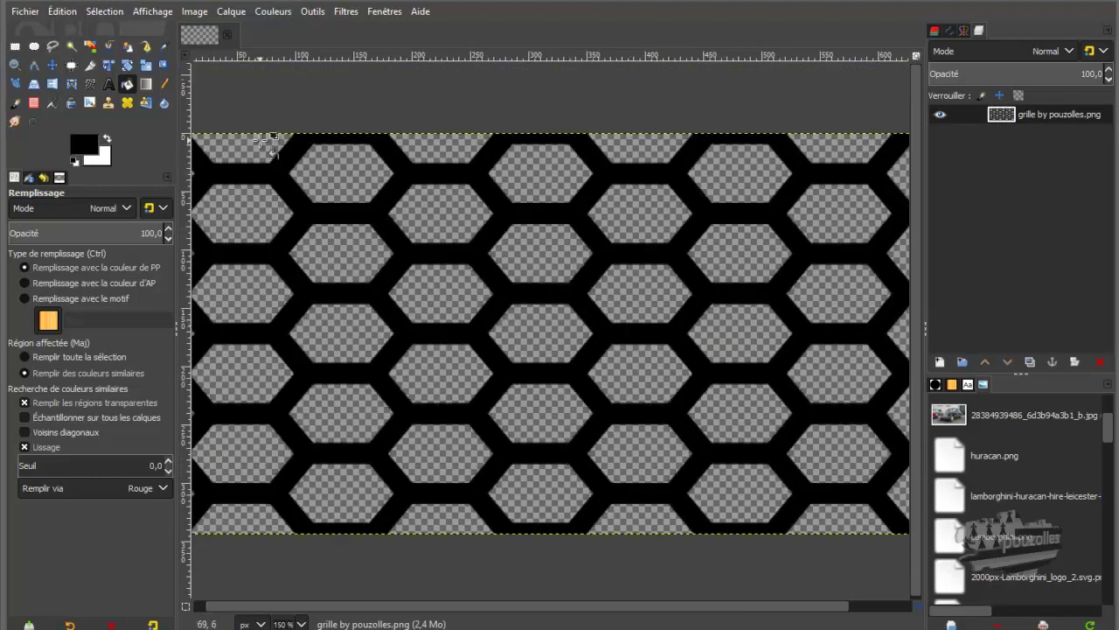
pyautogui.keyDown('ctrl'); pyautogui.scroll(-1, 392, 252); pyautogui.keyUp('ctrl')
pyautogui.keyDown('ctrl'); pyautogui.scroll(1, 385, 254); pyautogui.keyUp('ctrl')
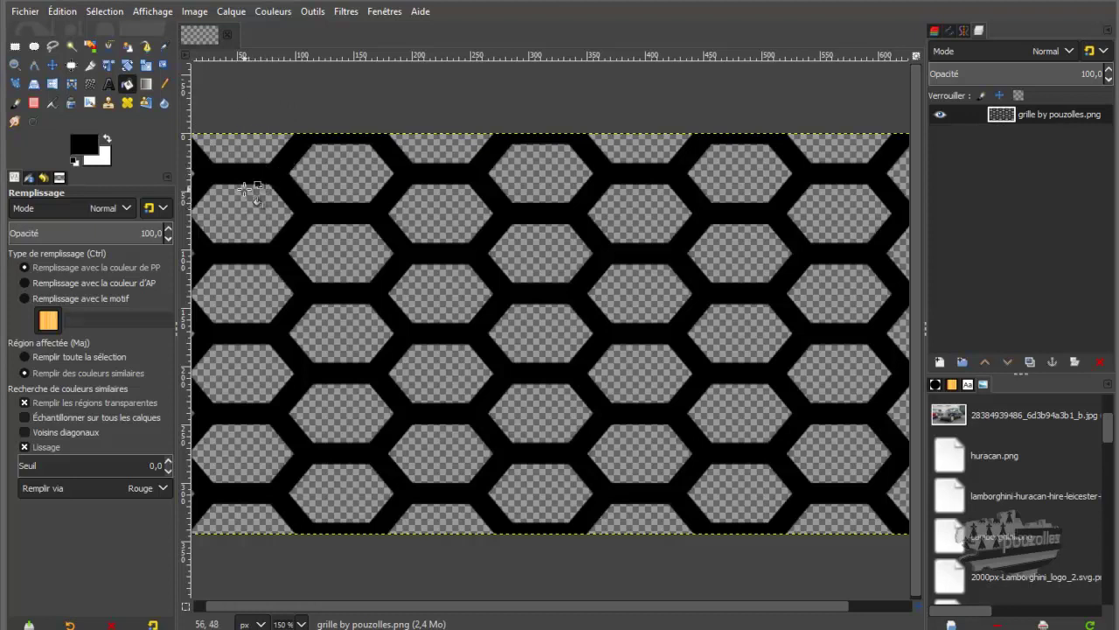
pyautogui.click(90, 47)
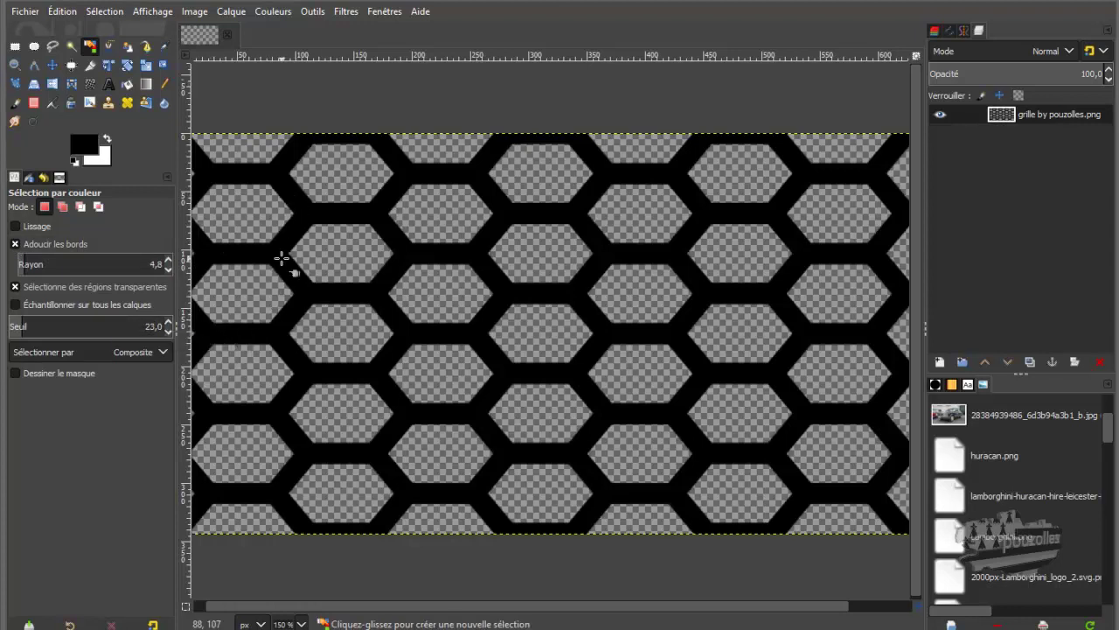
pyautogui.click(282, 258)
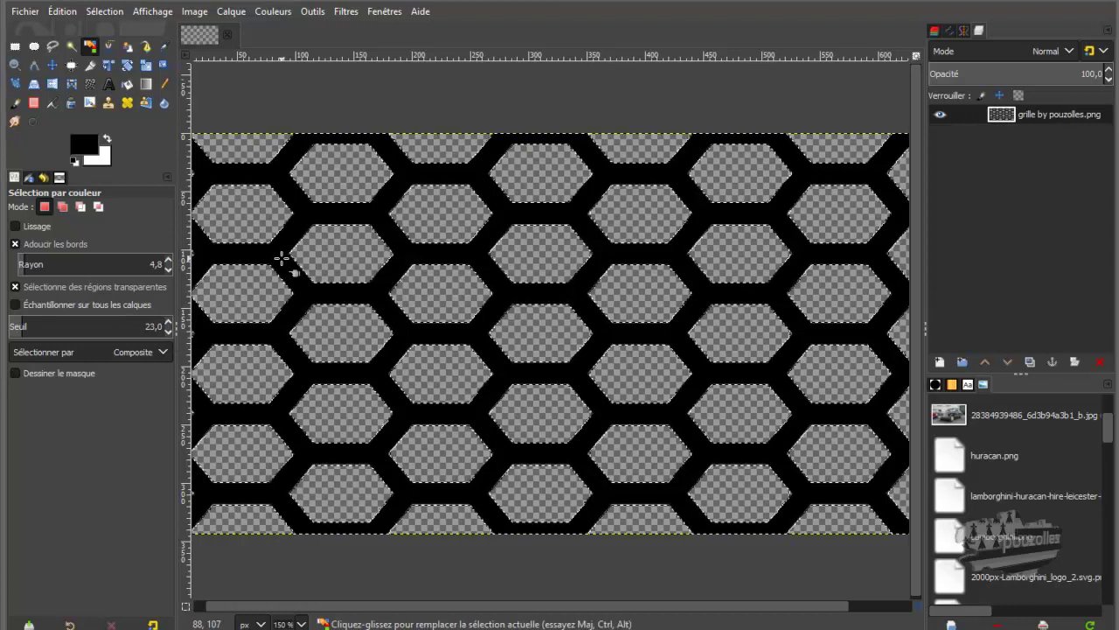
# Choose the Bucket Fill tool and swap the foreground and background colours to make white the foreground.
pyautogui.keyDown('ctrl'); pyautogui.scroll(-1, 382, 370); pyautogui.keyUp('ctrl')
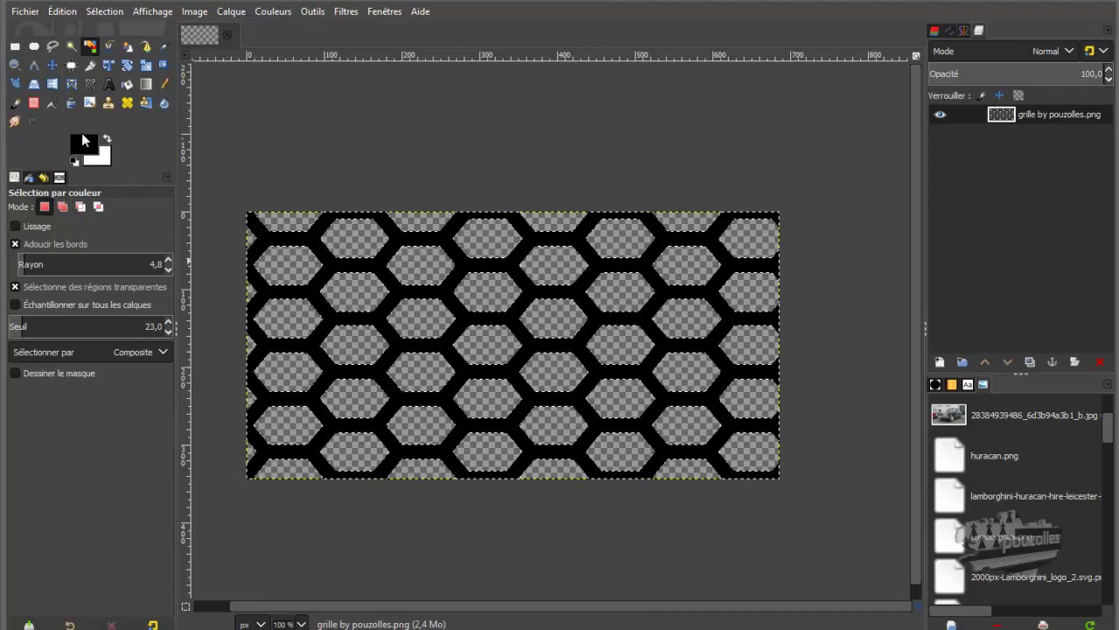
pyautogui.click(128, 84)
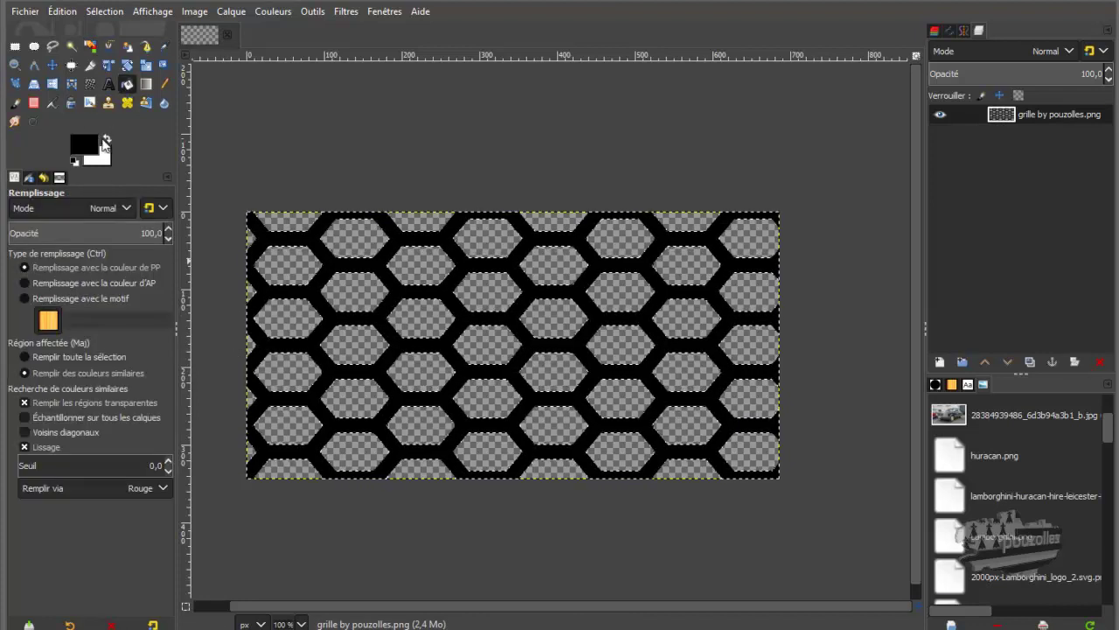
pyautogui.click(106, 137)
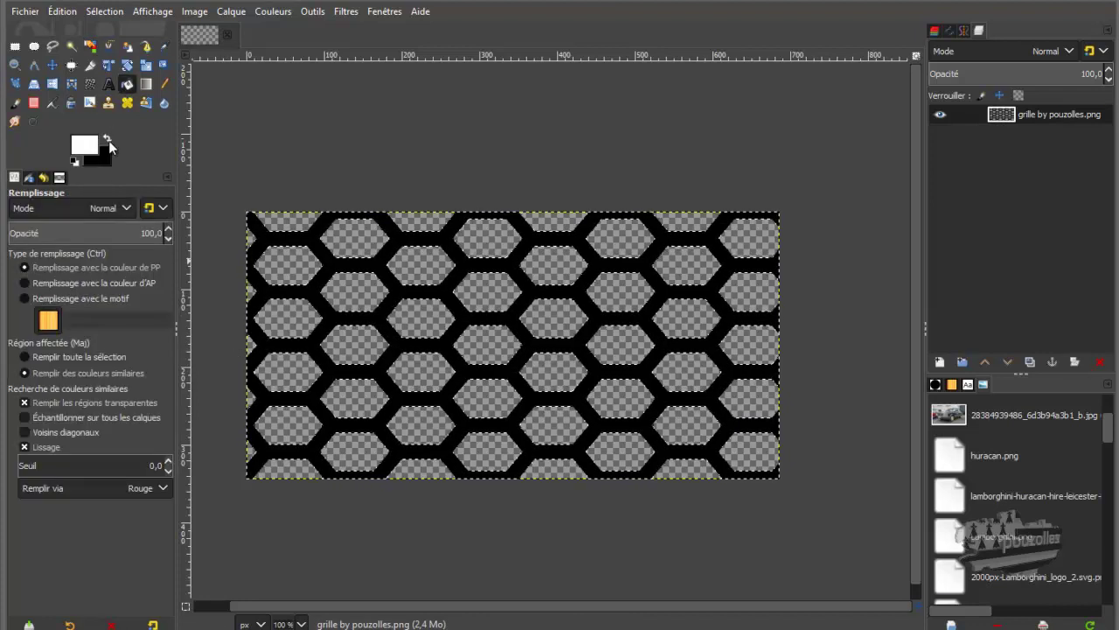
# Try to fill the selected grille bars with white, inspect their edges, and undo the fill.
pyautogui.click(322, 276)
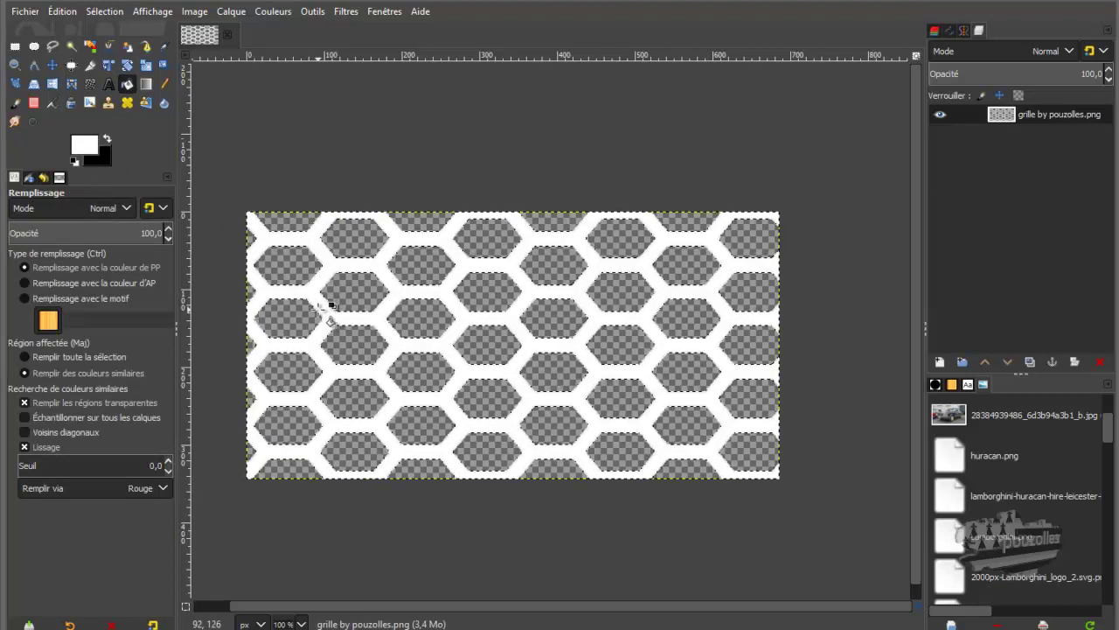
pyautogui.keyDown('ctrl'); pyautogui.scroll(3, 322, 278); pyautogui.keyUp('ctrl')
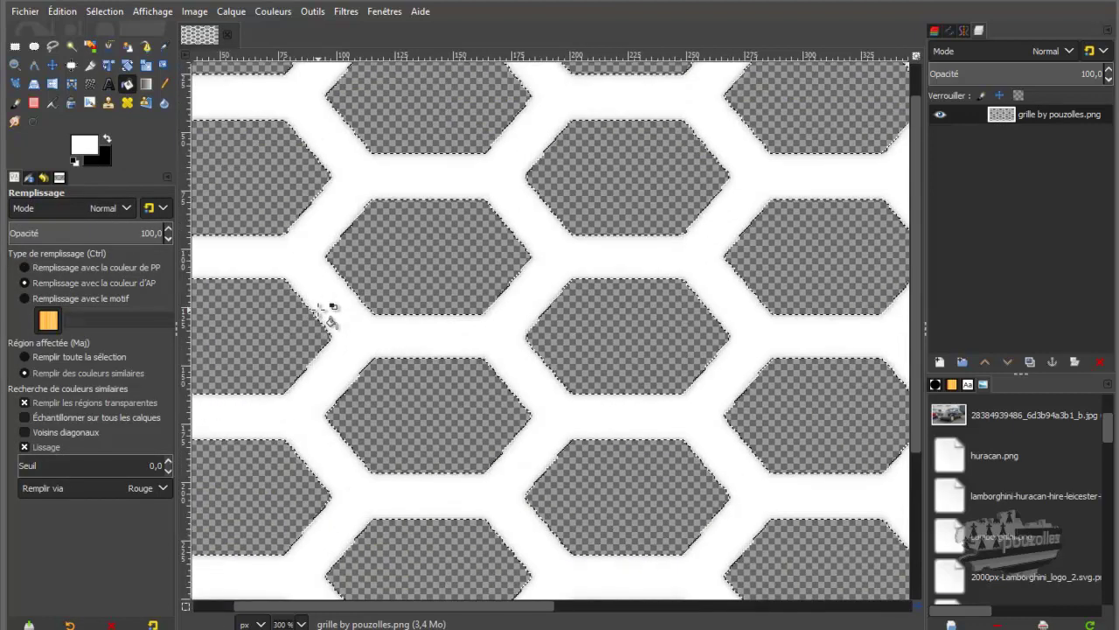
pyautogui.keyDown('ctrl'); pyautogui.scroll(-1, 331, 311); pyautogui.keyUp('ctrl')
pyautogui.keyDown('ctrl'); pyautogui.scroll(-1, 331, 309); pyautogui.keyUp('ctrl')
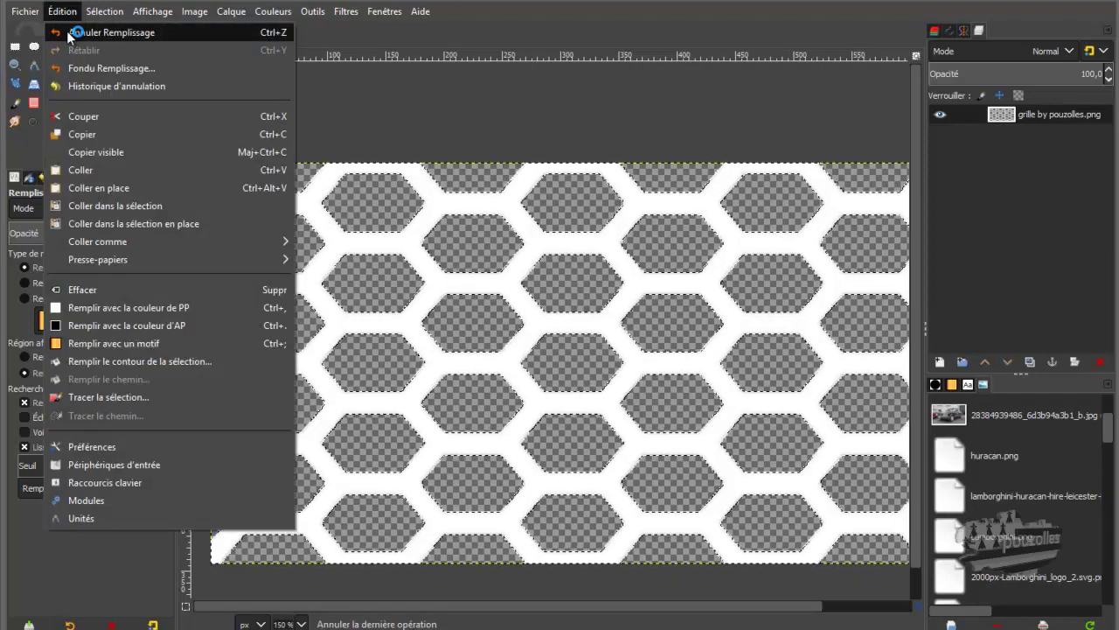
pyautogui.click(101, 32)
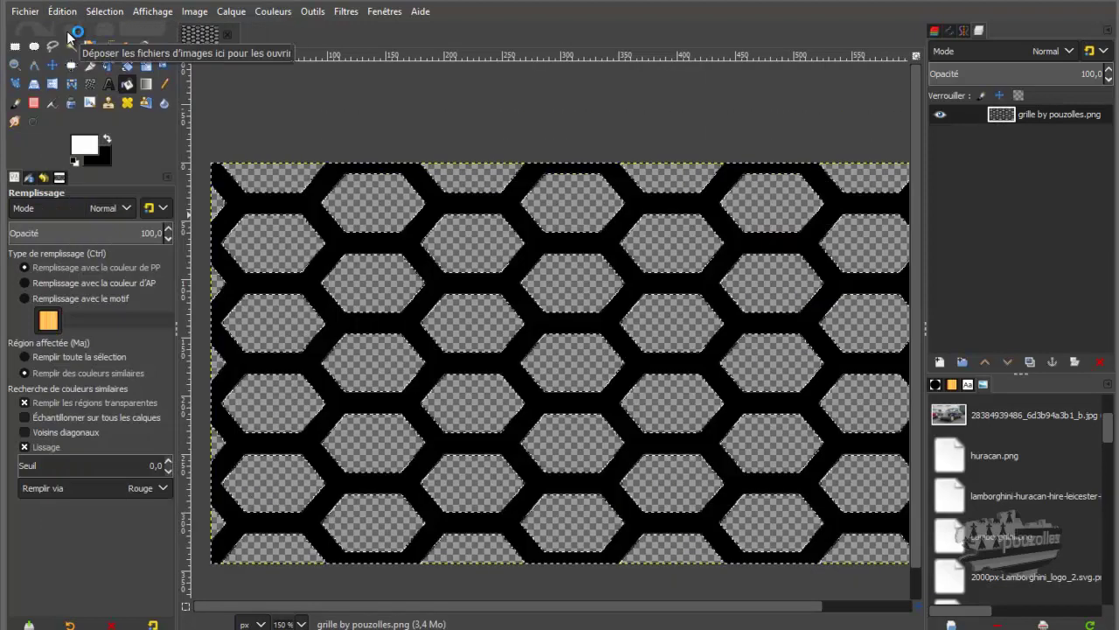
# Paint the entire selected grille white with the Paintbrush, using the 2. Hardness 100 brush at size 137.18.
pyautogui.click(15, 105)
pyautogui.moveTo(254, 197)
pyautogui.mouseDown()
pyautogui.moveTo(330, 184)
pyautogui.moveTo(411, 209)
pyautogui.moveTo(687, 185)
pyautogui.moveTo(925, 208)
pyautogui.moveTo(842, 227)
pyautogui.mouseUp()
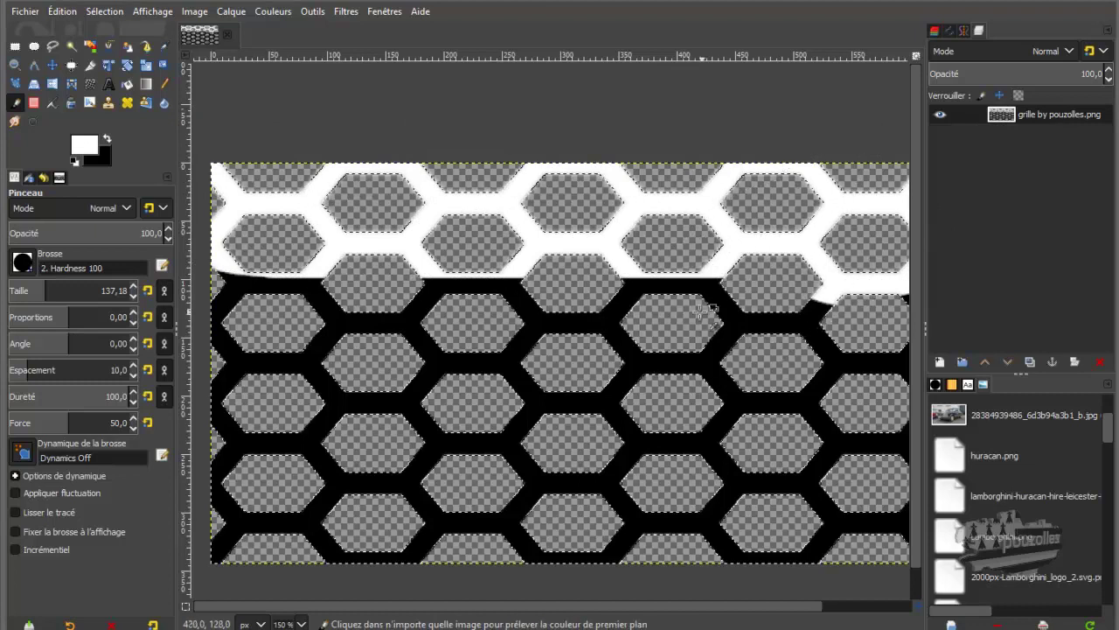
pyautogui.keyDown('ctrl'); pyautogui.scroll(-1, 692, 315); pyautogui.keyUp('ctrl')
pyautogui.moveTo(584, 605); pyautogui.dragTo(604, 606)
pyautogui.moveTo(820, 249)
pyautogui.mouseDown()
pyautogui.moveTo(825, 463)
pyautogui.moveTo(744, 258)
pyautogui.moveTo(324, 323)
pyautogui.moveTo(776, 422)
pyautogui.moveTo(404, 459)
pyautogui.moveTo(294, 437)
pyautogui.moveTo(400, 250)
pyautogui.moveTo(758, 390)
pyautogui.moveTo(519, 505)
pyautogui.mouseUp()
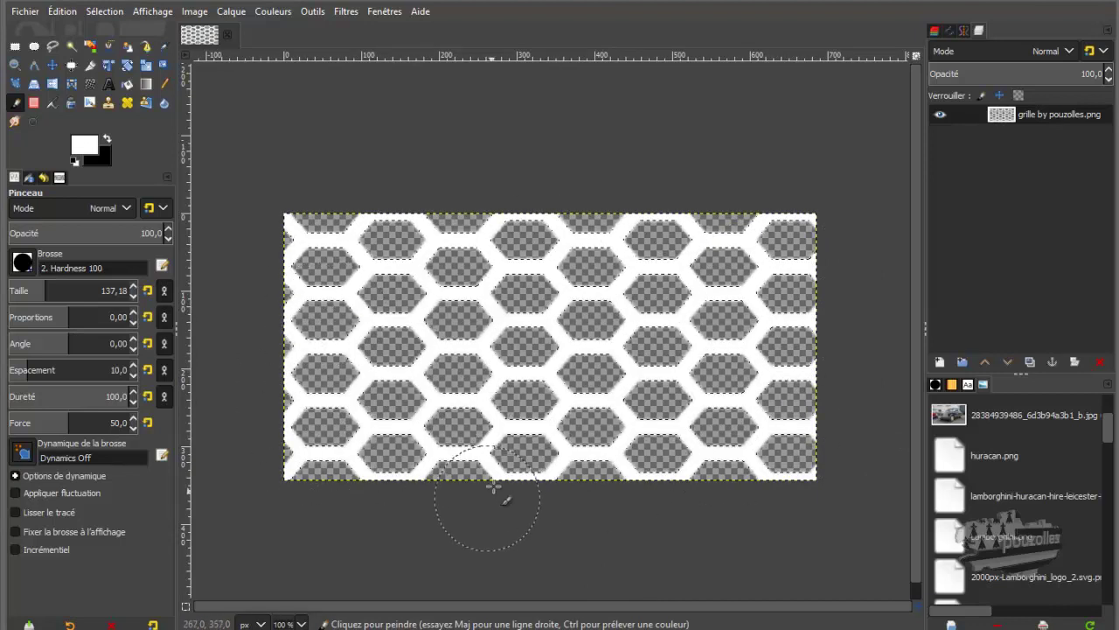
# Clear the selection around the white grille bars and check their softened edges.
pyautogui.keyDown('ctrl'); pyautogui.scroll(2, 516, 431); pyautogui.keyUp('ctrl')
pyautogui.keyDown('ctrl'); pyautogui.scroll(1, 516, 432); pyautogui.keyUp('ctrl')
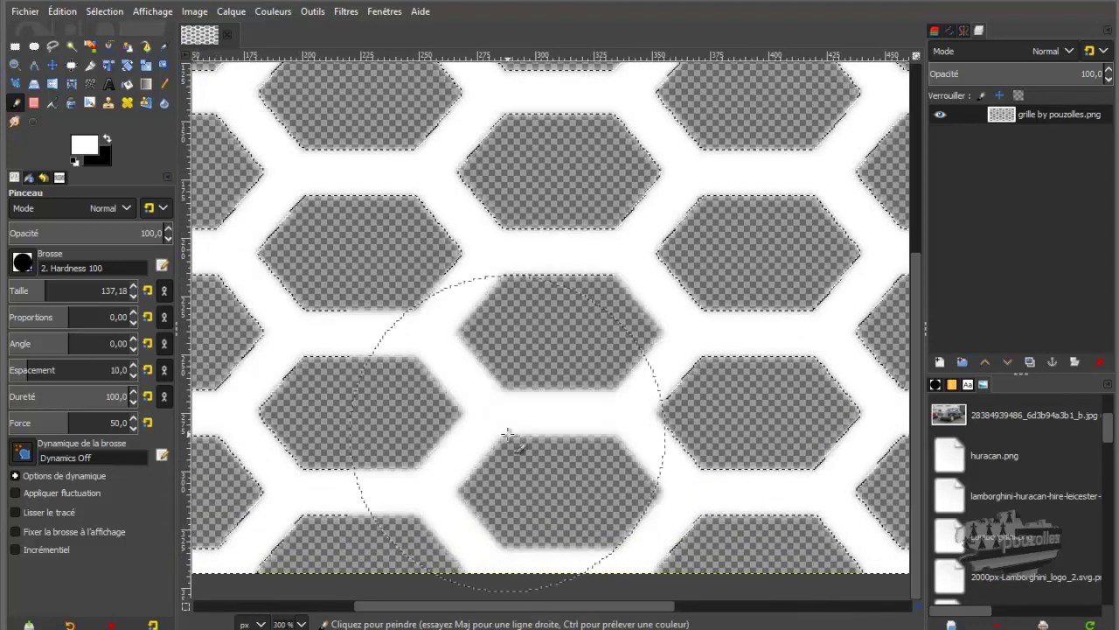
pyautogui.click(104, 11)
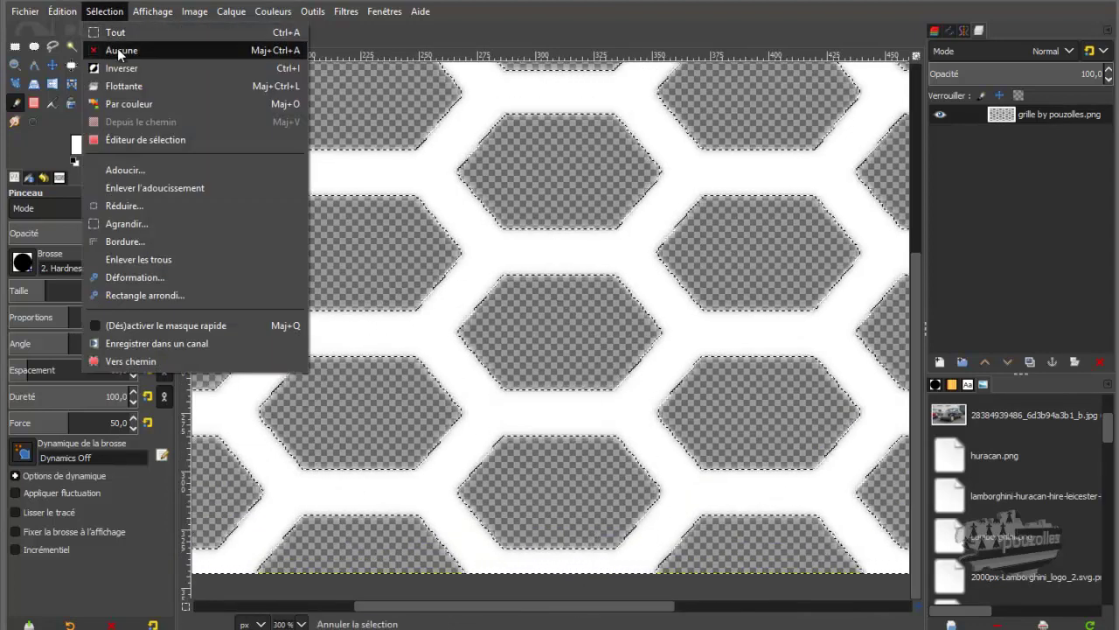
pyautogui.click(118, 49)
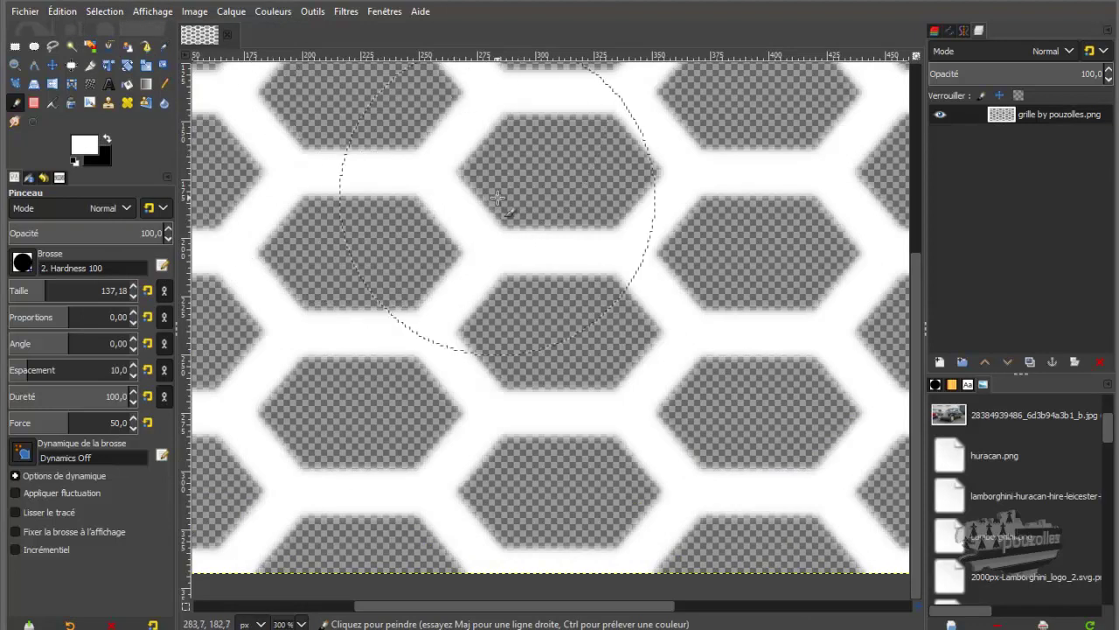
pyautogui.keyDown('ctrl'); pyautogui.scroll(-2, 494, 212); pyautogui.keyUp('ctrl')
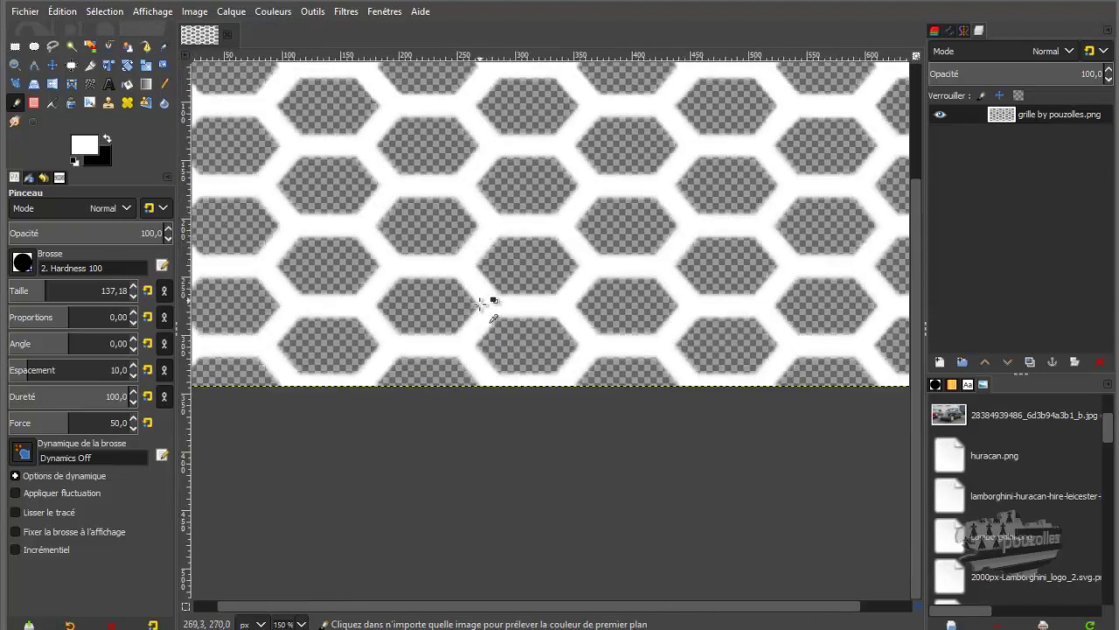
pyautogui.keyDown('ctrl'); pyautogui.scroll(-1, 479, 316); pyautogui.keyUp('ctrl')
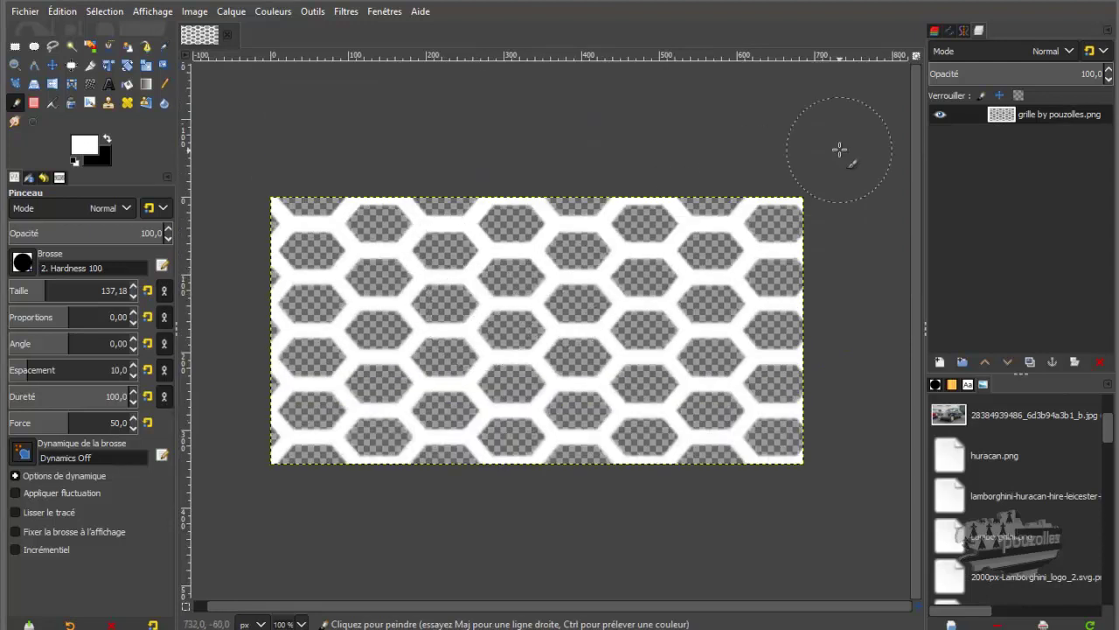
# Add a 686 x 344 px layer filled with the black background colour and place it beneath the grille layer.
pyautogui.click(940, 363)
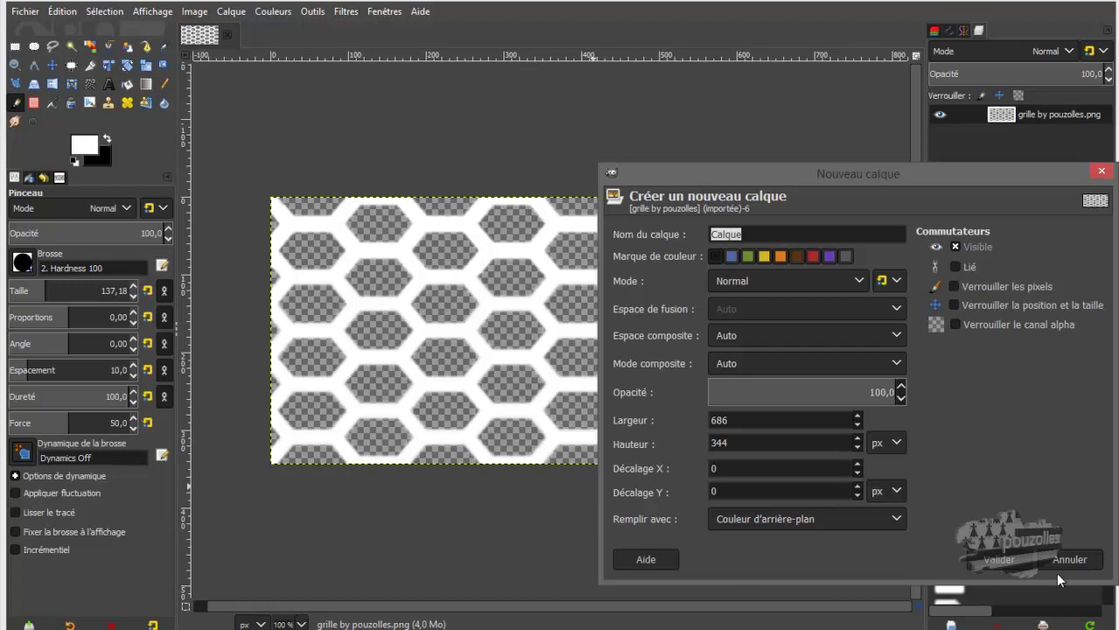
pyautogui.click(1007, 567)
pyautogui.moveTo(1001, 114); pyautogui.dragTo(1005, 155)
pyautogui.moveTo(1005, 116); pyautogui.dragTo(1005, 157)
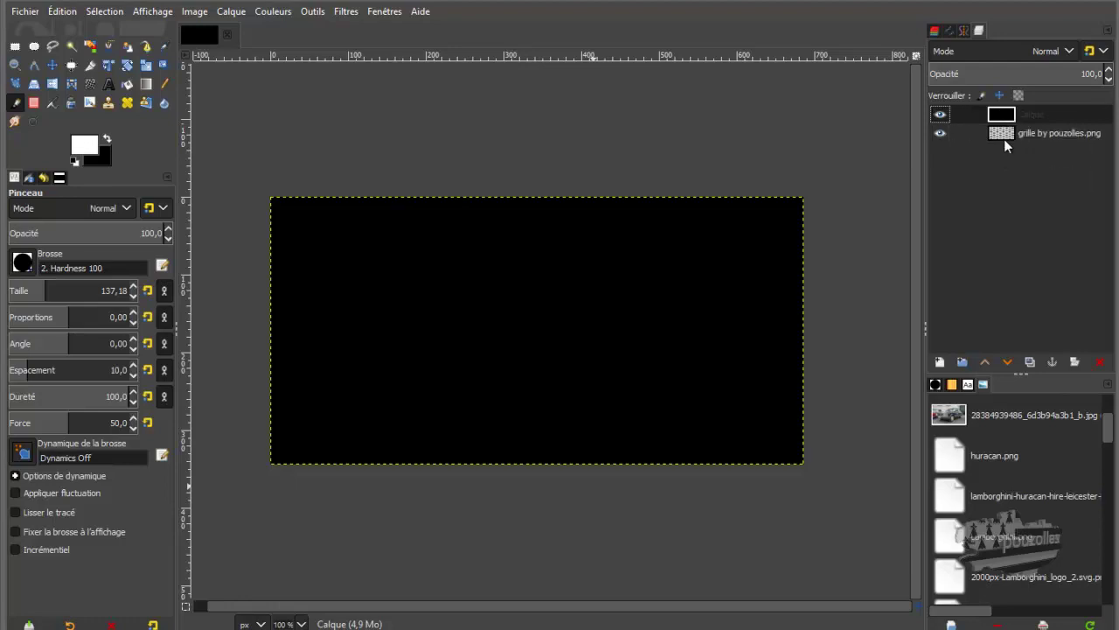
pyautogui.moveTo(1005, 115); pyautogui.dragTo(1004, 146)
pyautogui.click(1005, 365)
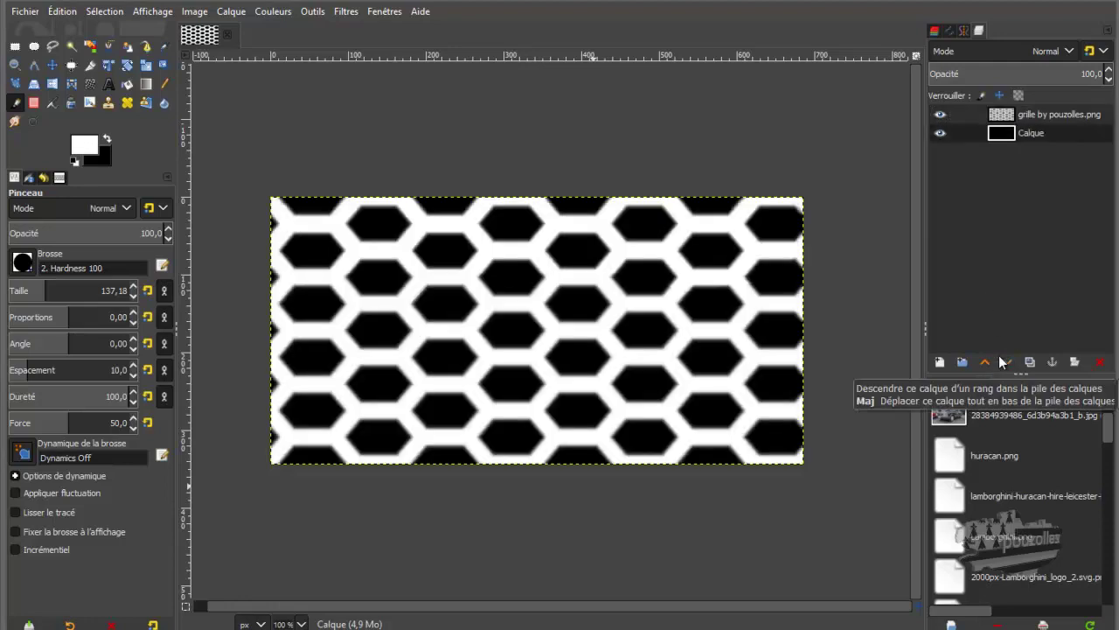
# Export the image as "grille by pouzolles tuto.png" in the Lamborghini Huracan c4d folder, with the default PNG options.
pyautogui.click(28, 17)
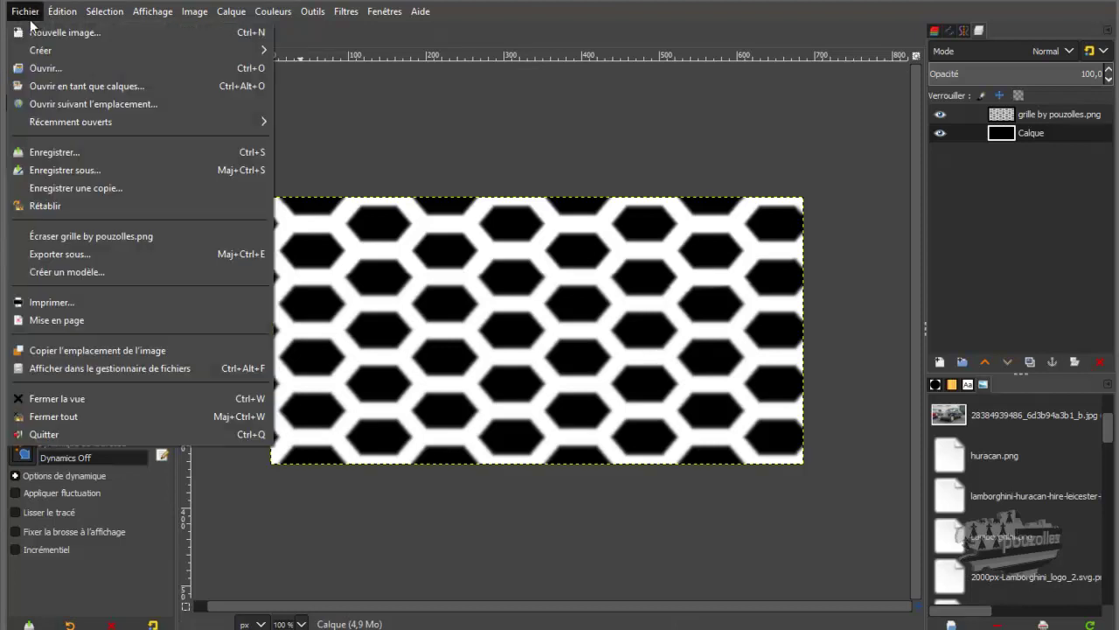
pyautogui.click(33, 255)
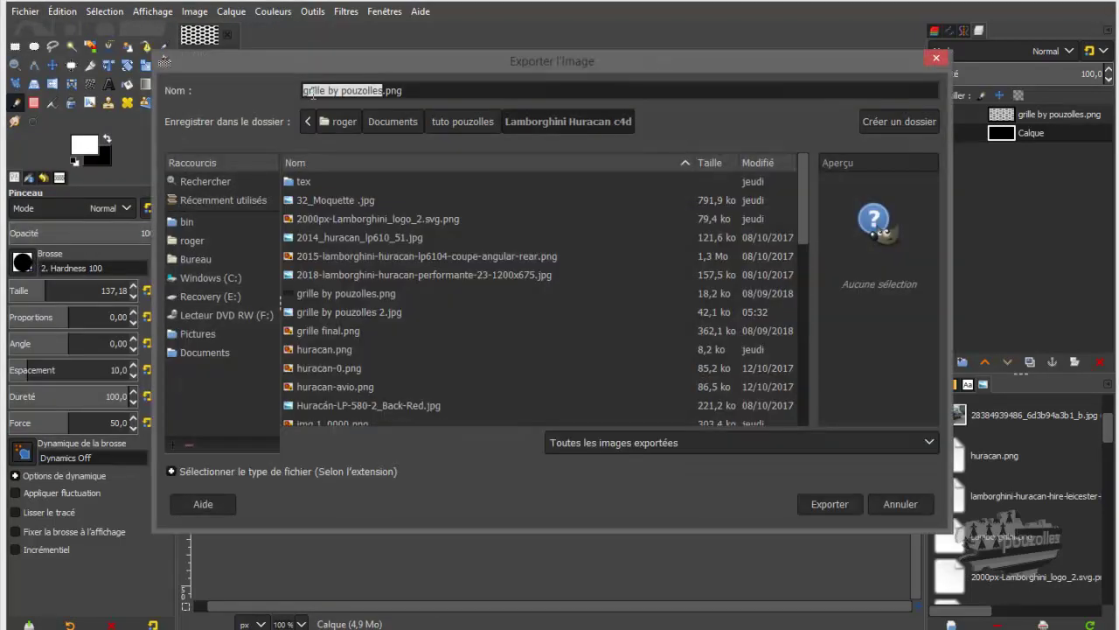
pyautogui.click(385, 90)
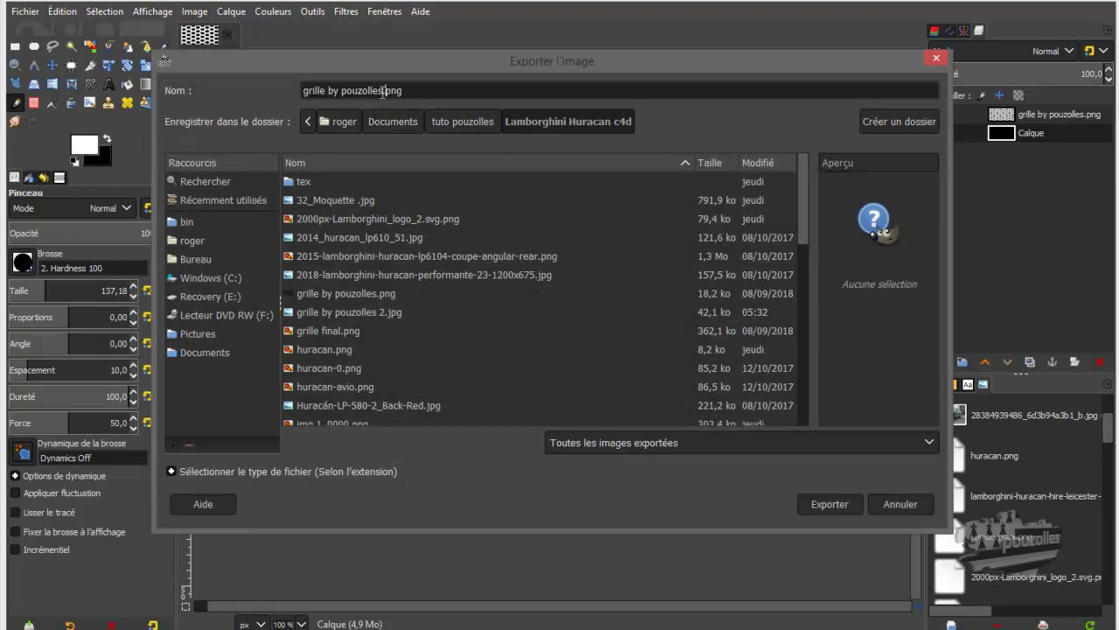
pyautogui.write('tuto')
pyautogui.click(823, 502)
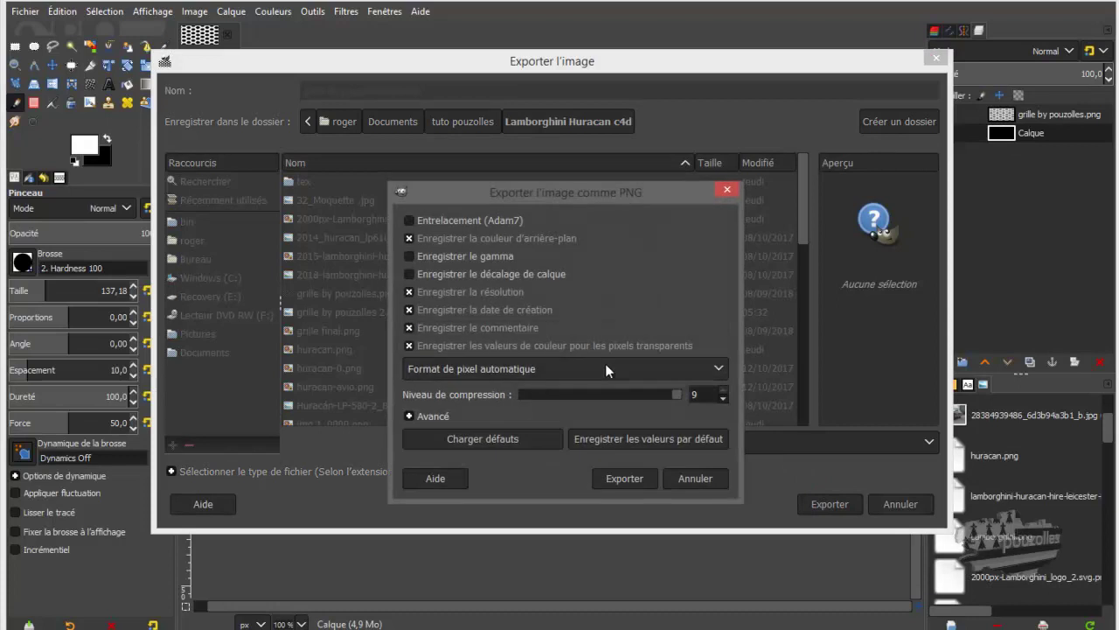
pyautogui.click(623, 477)
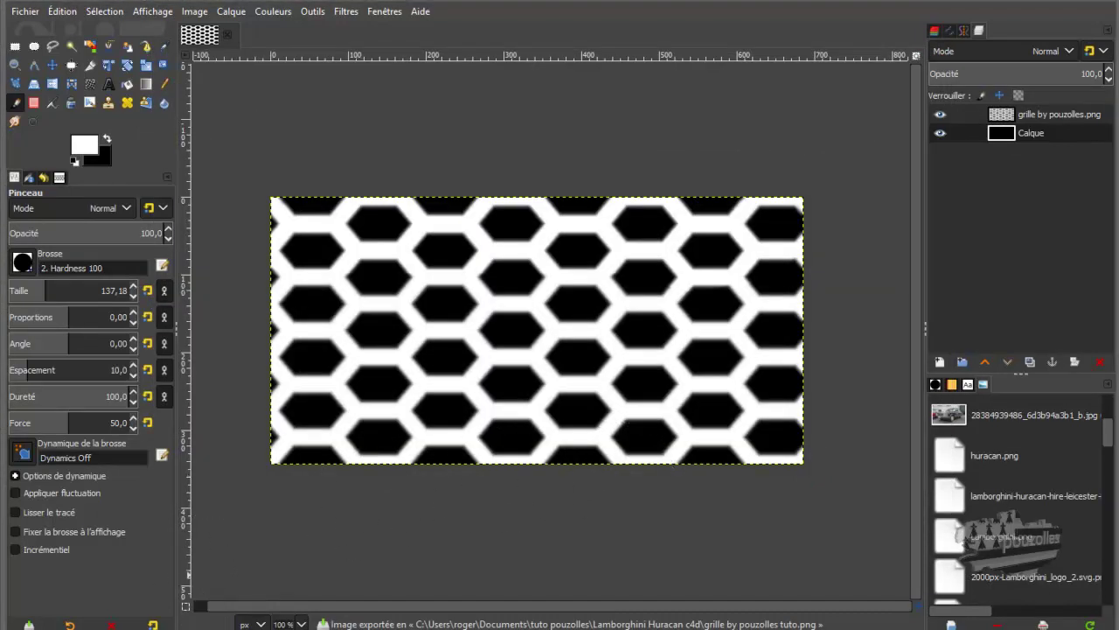
# Switch to Cinema 4D, create a new material and disable its Couleur channel.
pyautogui.click(210, 628)
pyautogui.doubleClick(100, 598)
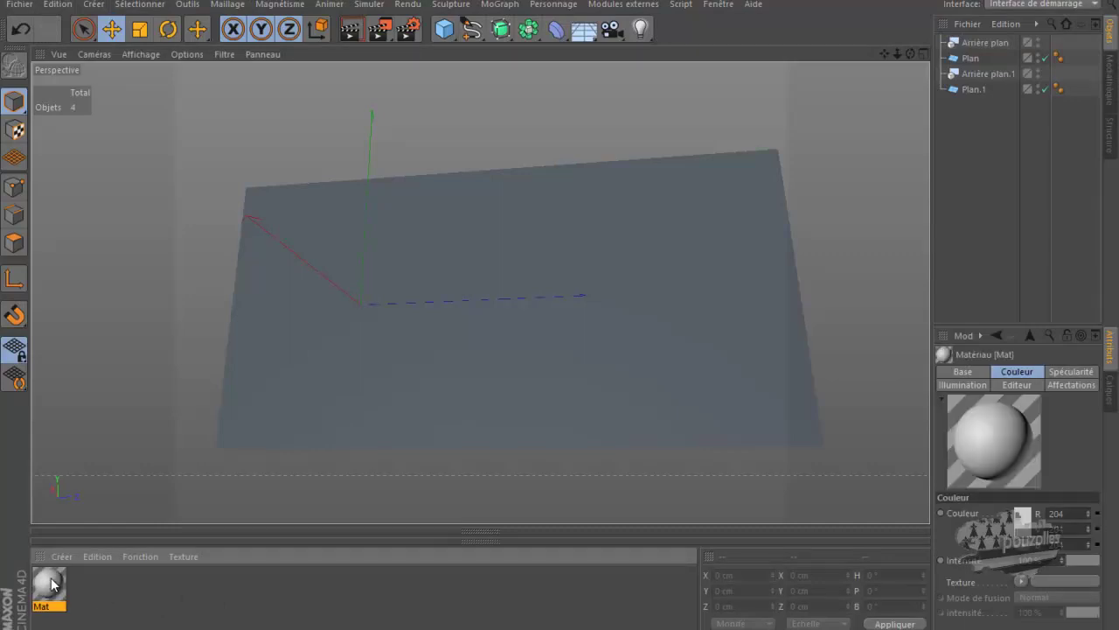
pyautogui.doubleClick(50, 583)
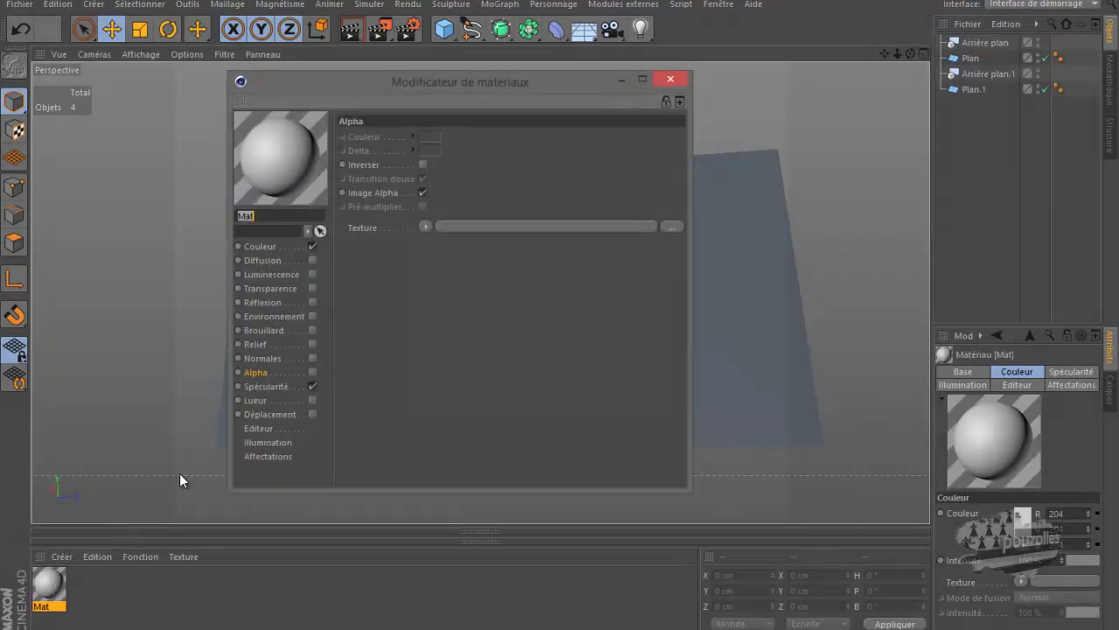
pyautogui.click(311, 242)
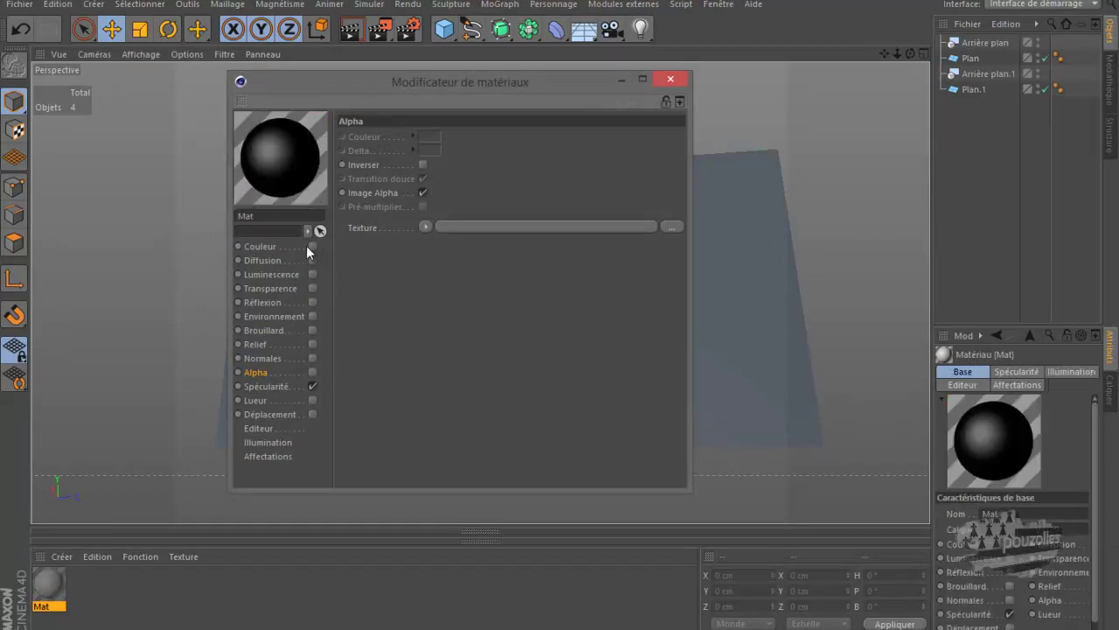
# Enable the material's Relief channel with "grille by pouzolles tuto.png" as its texture, without copying the image to the project.
pyautogui.click(311, 344)
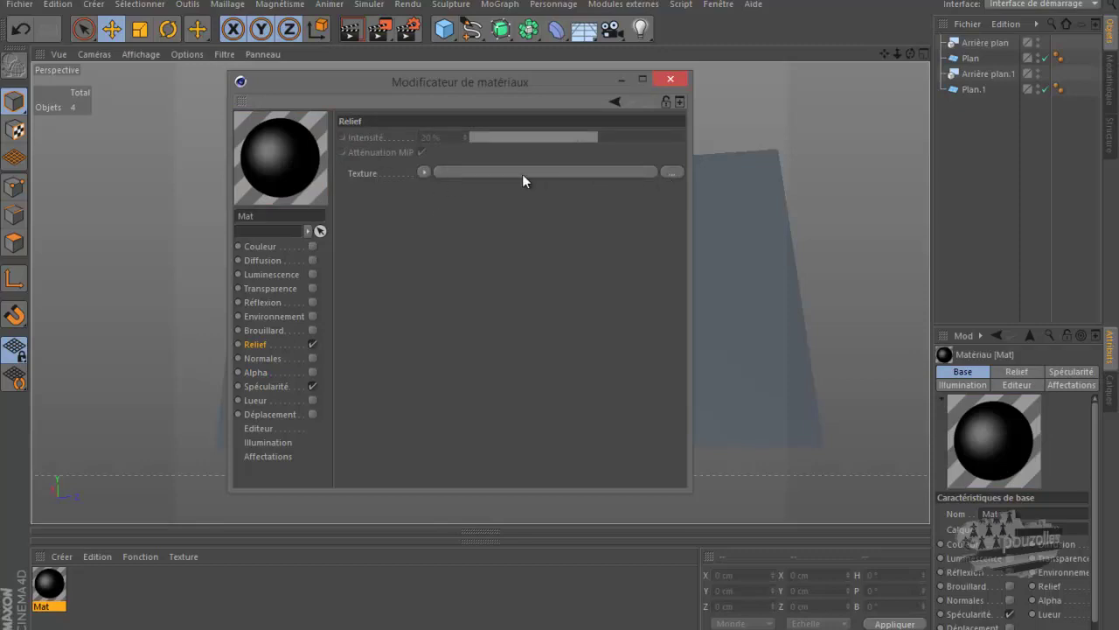
pyautogui.click(672, 171)
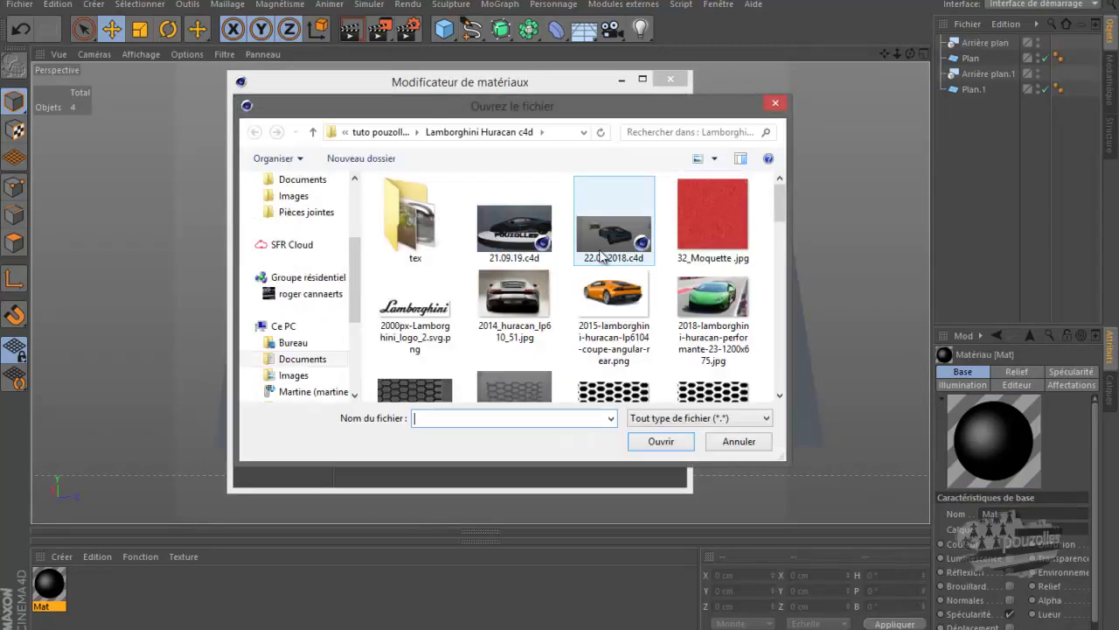
pyautogui.moveTo(778, 195); pyautogui.dragTo(775, 216)
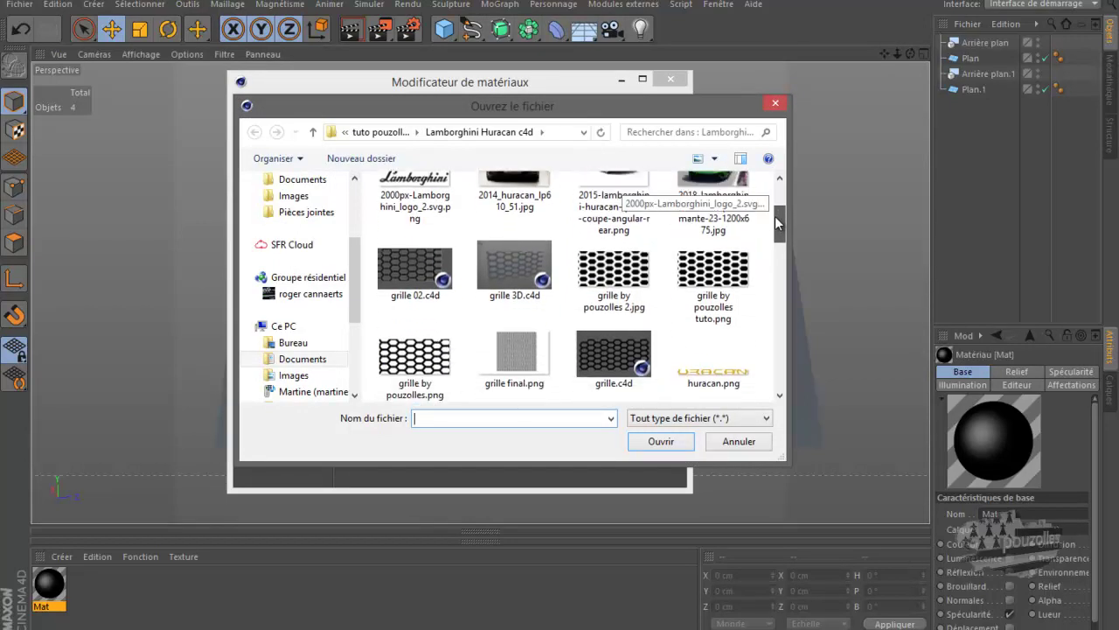
pyautogui.doubleClick(703, 269)
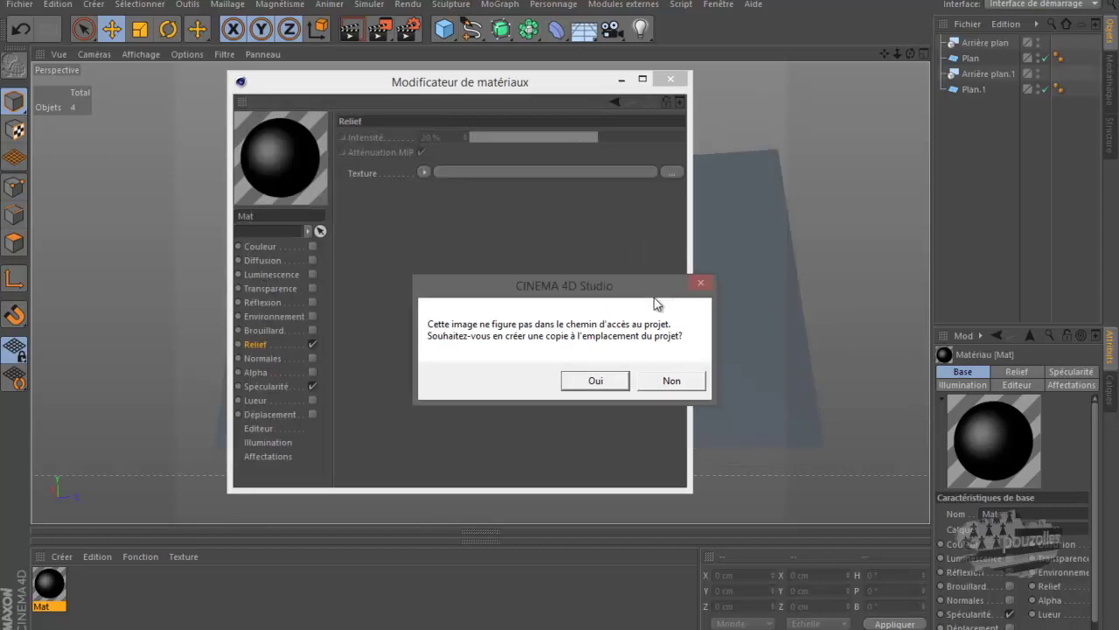
pyautogui.click(671, 382)
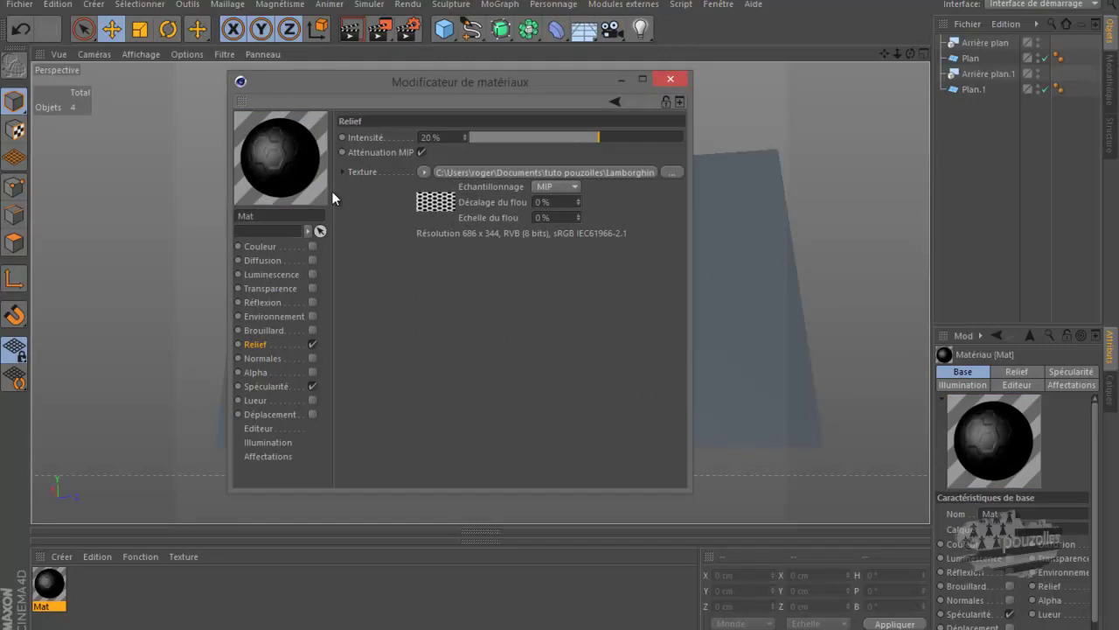
# Show the material preview in its own window beside the material editor and set the Relief intensity to 100 %.
pyautogui.rightClick(265, 140)
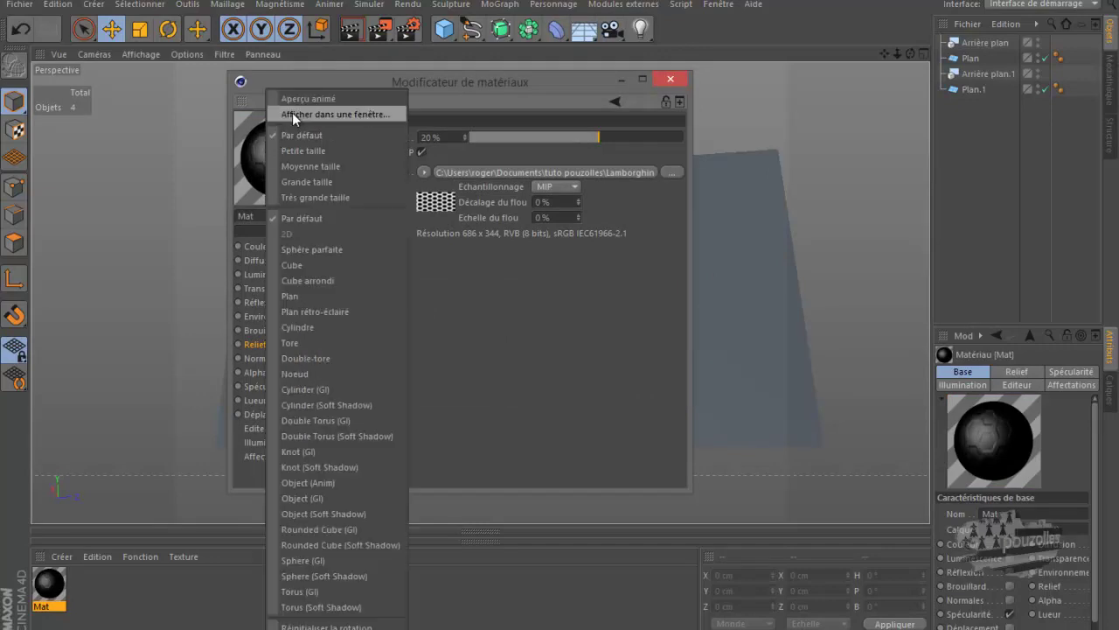
pyautogui.click(292, 113)
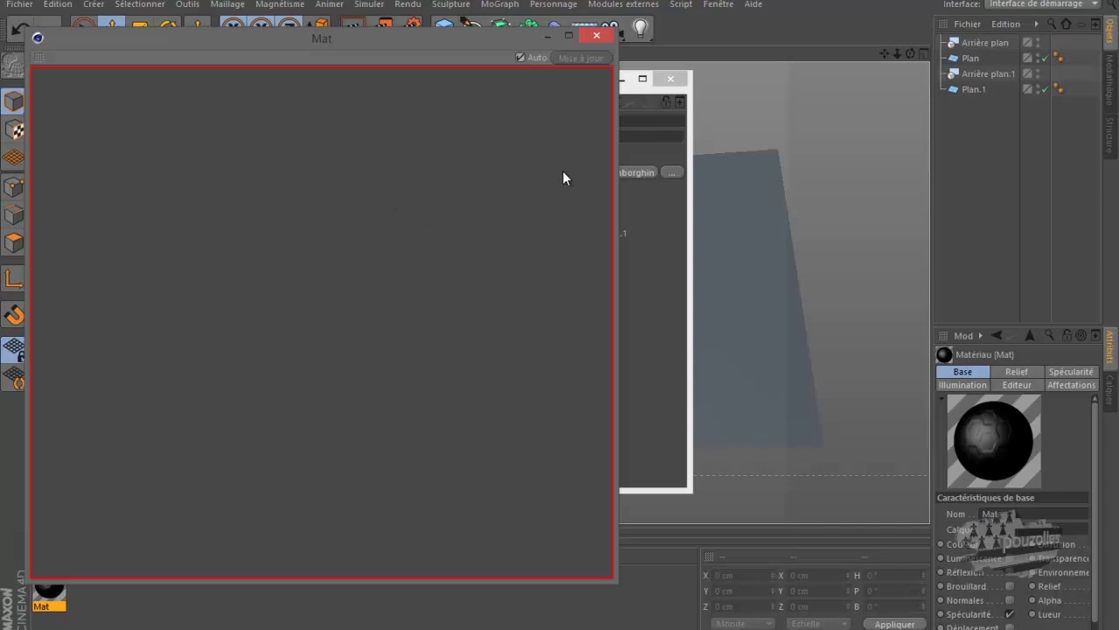
pyautogui.moveTo(634, 88); pyautogui.dragTo(994, 147)
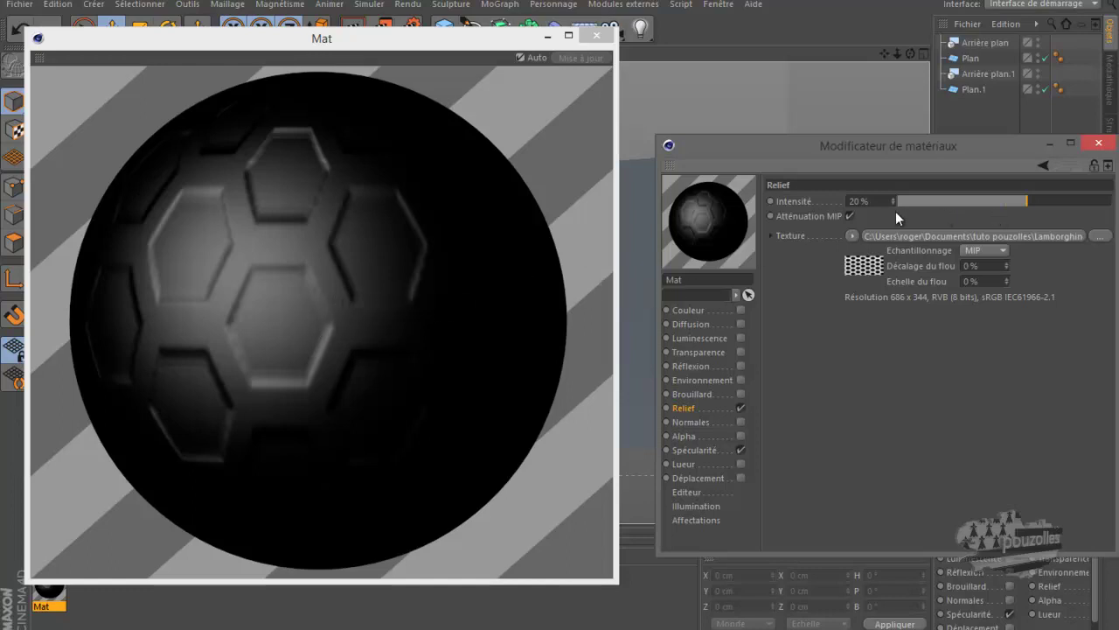
pyautogui.moveTo(1031, 201); pyautogui.dragTo(1111, 201)
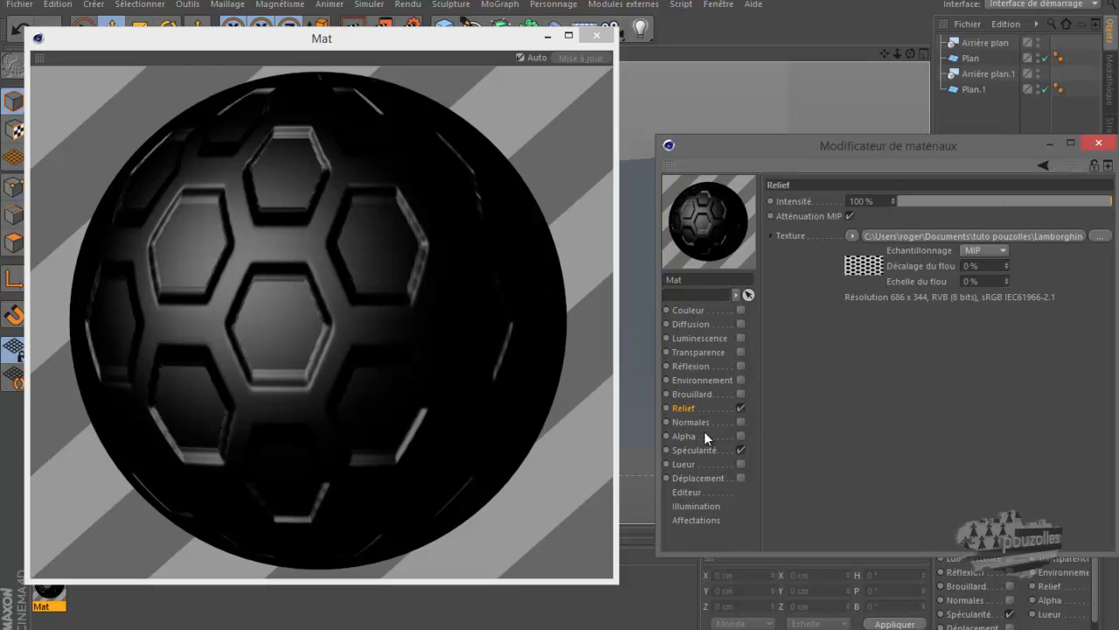
# Enable the Alpha channel and copy the Relief channel's grille texture into it.
pyautogui.click(852, 235)
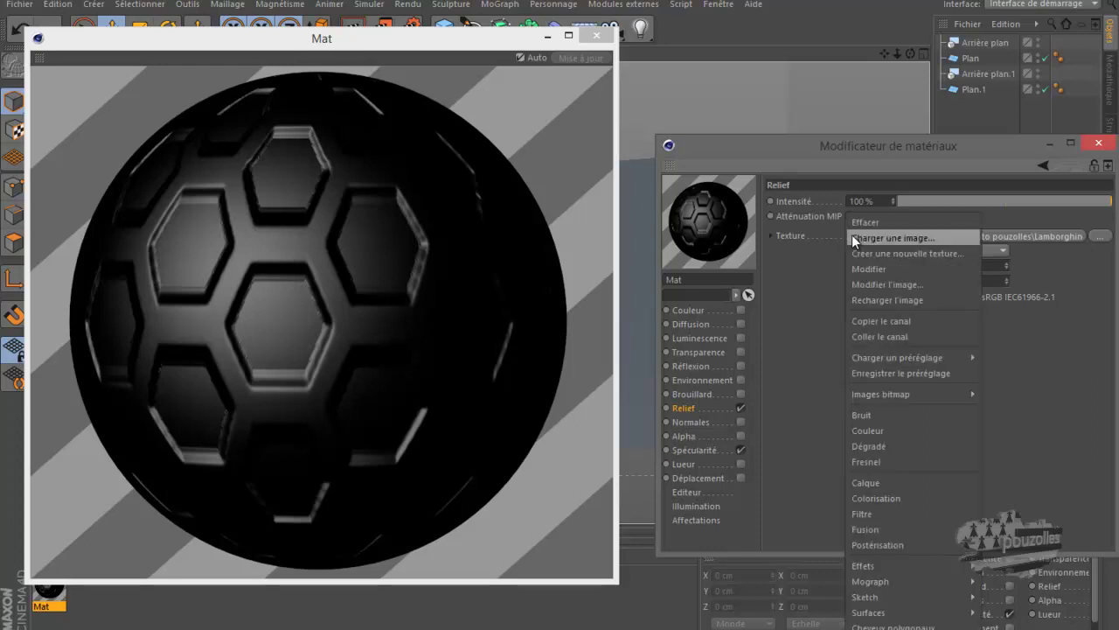
pyautogui.click(882, 321)
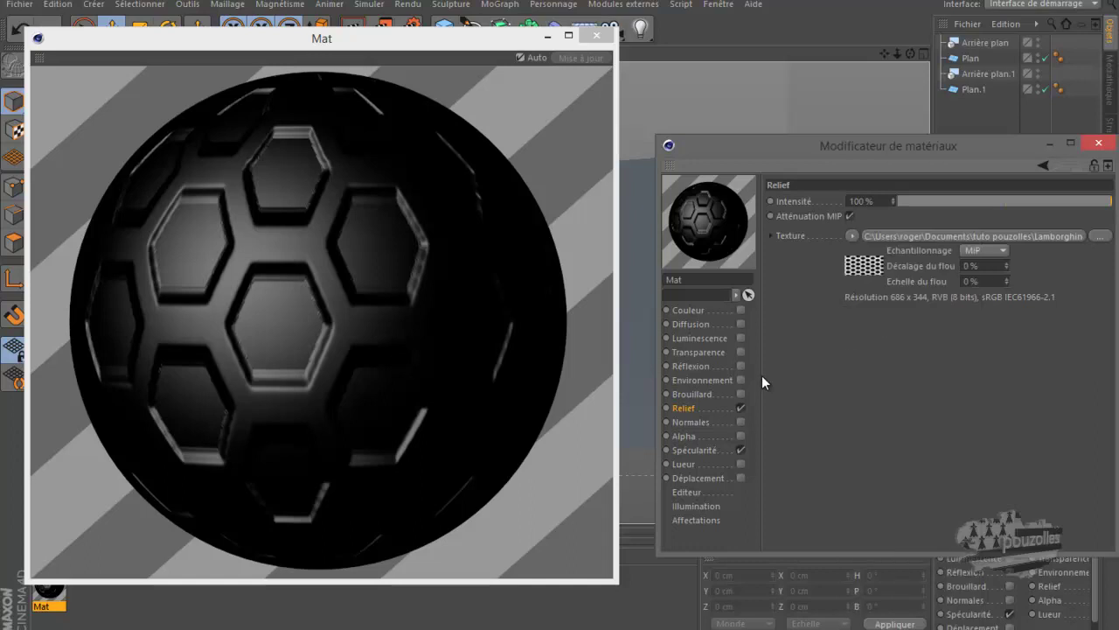
pyautogui.click(740, 436)
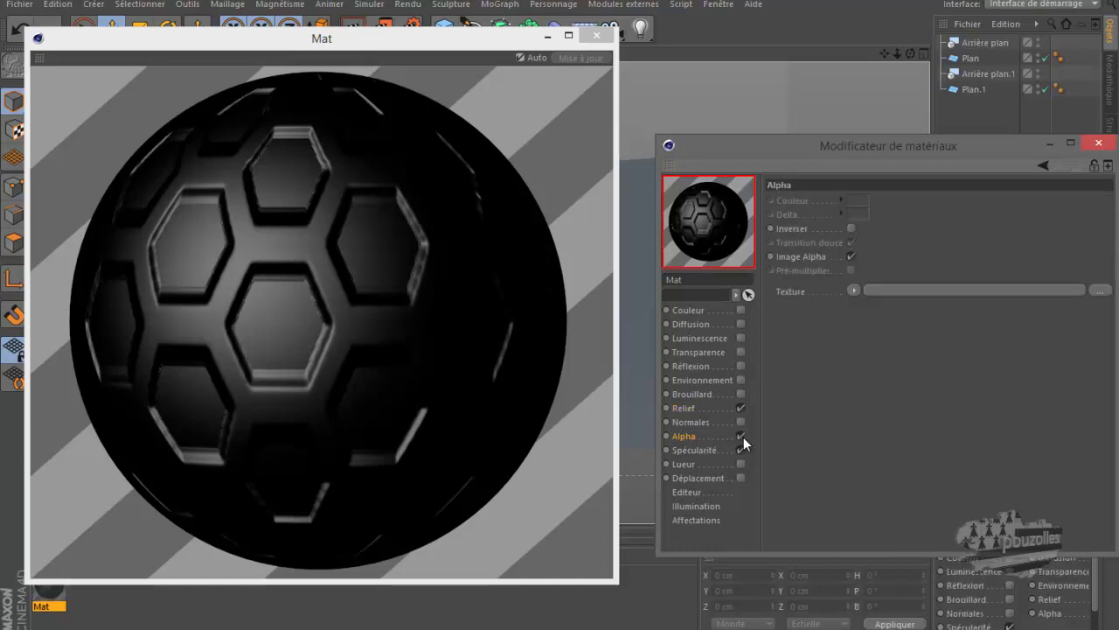
pyautogui.click(850, 291)
pyautogui.click(870, 336)
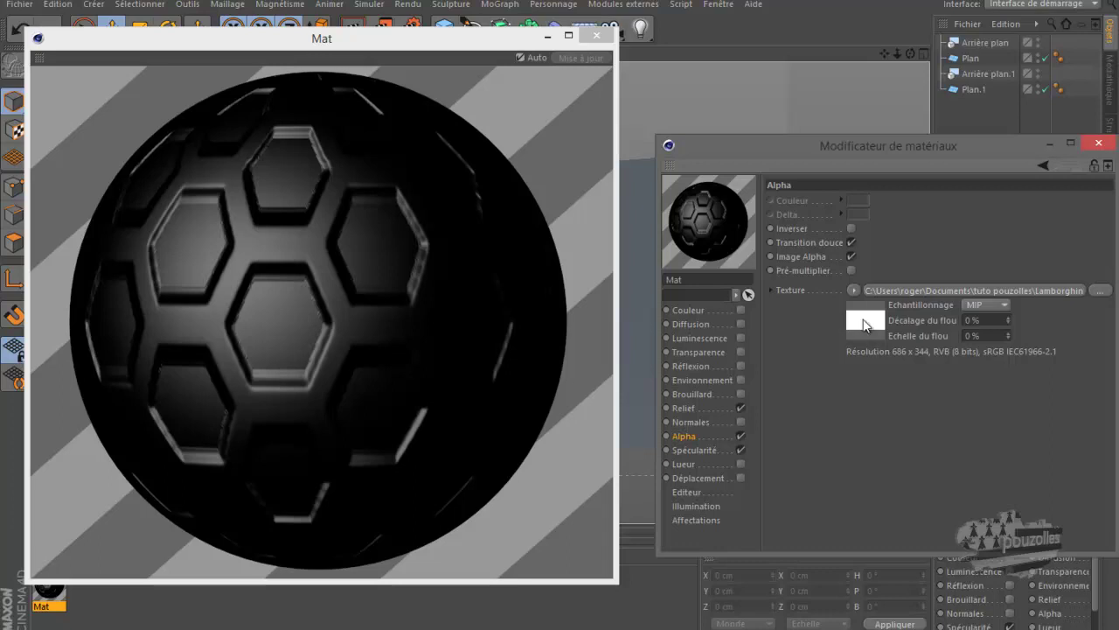
# Inspect the Alpha texture's image properties and try inverting the alpha.
pyautogui.click(864, 320)
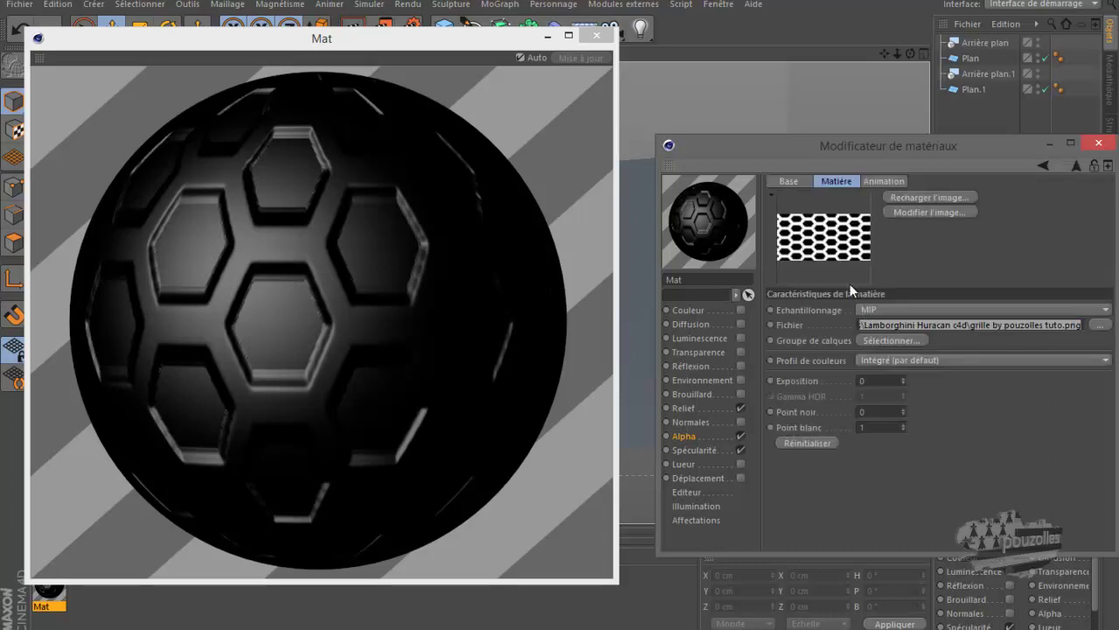
pyautogui.click(686, 435)
pyautogui.click(851, 229)
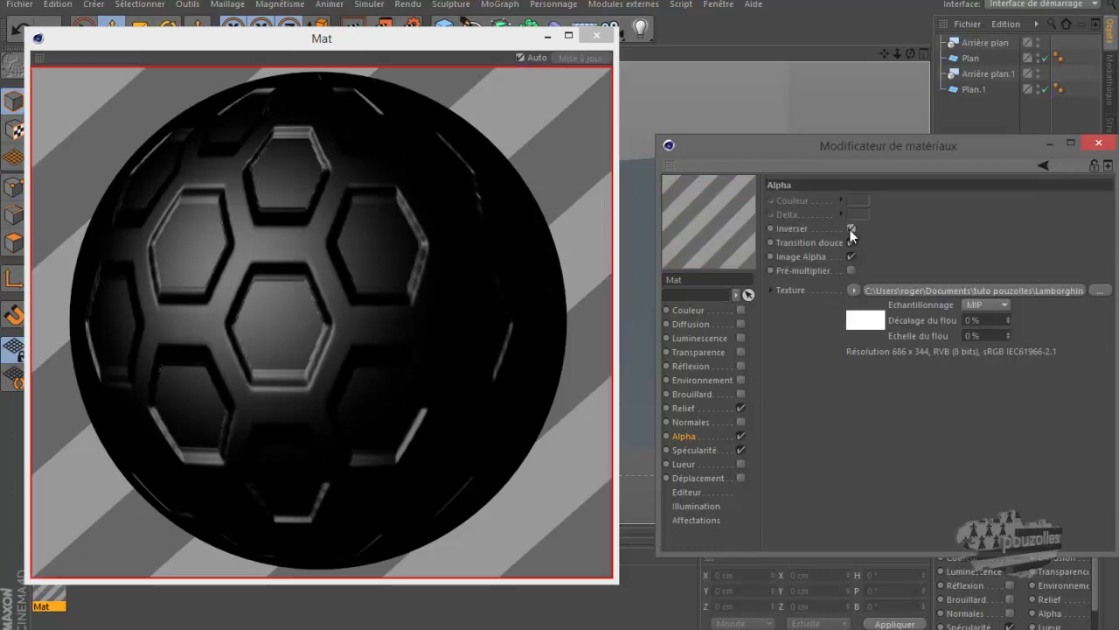
pyautogui.click(851, 229)
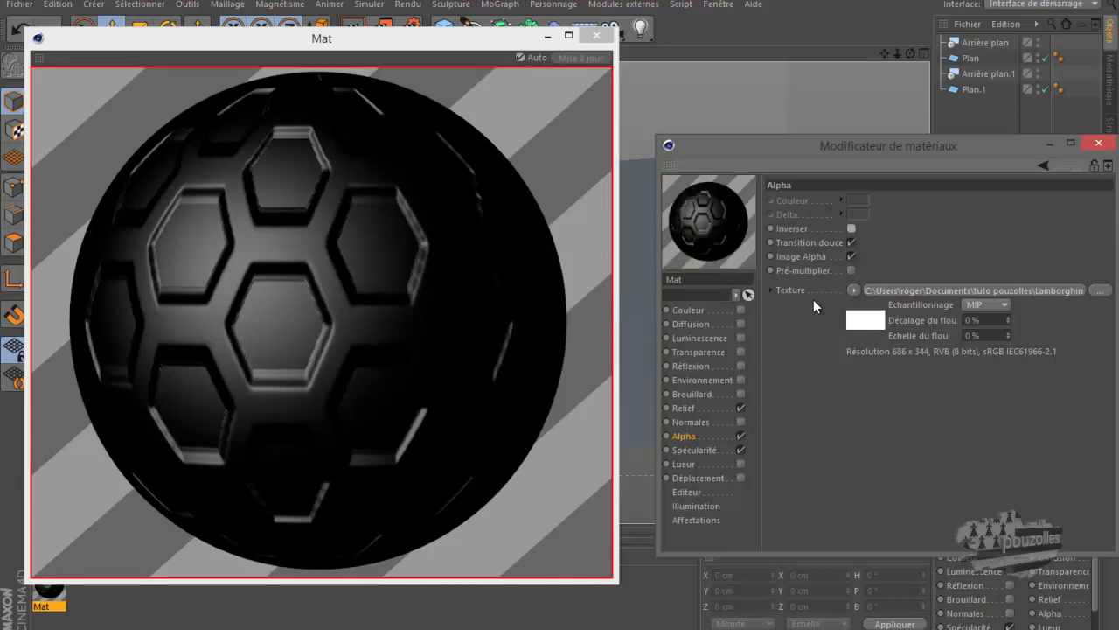
# Set the Alpha texture's sampling to Alias 3 and reload "grille by pouzolles tuto.png" without copying it to the project.
pyautogui.click(981, 305)
pyautogui.click(987, 397)
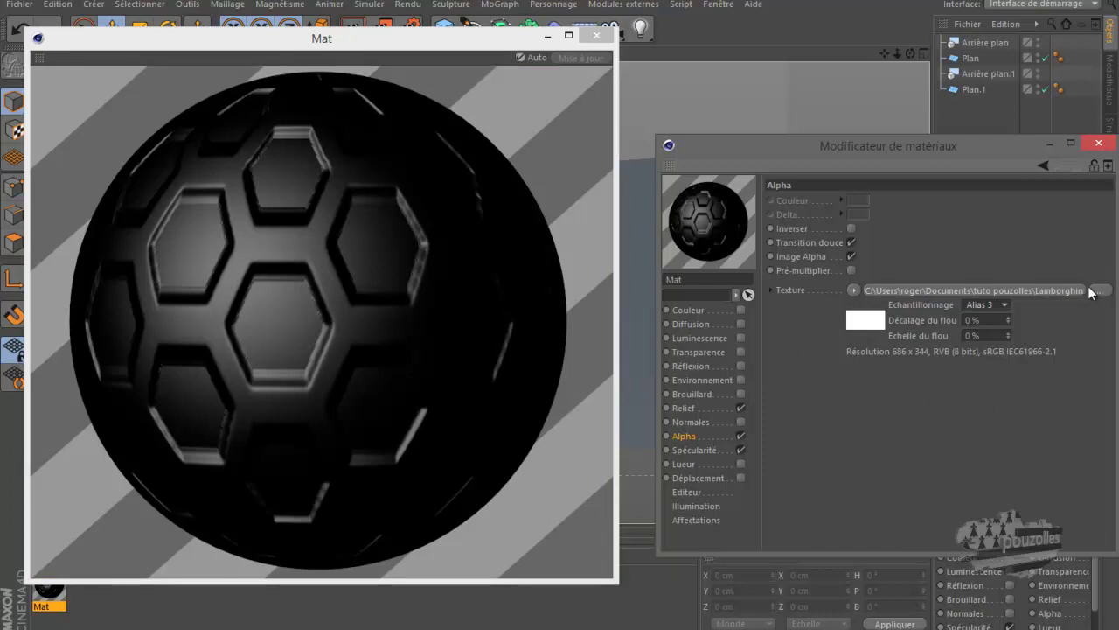
pyautogui.click(855, 289)
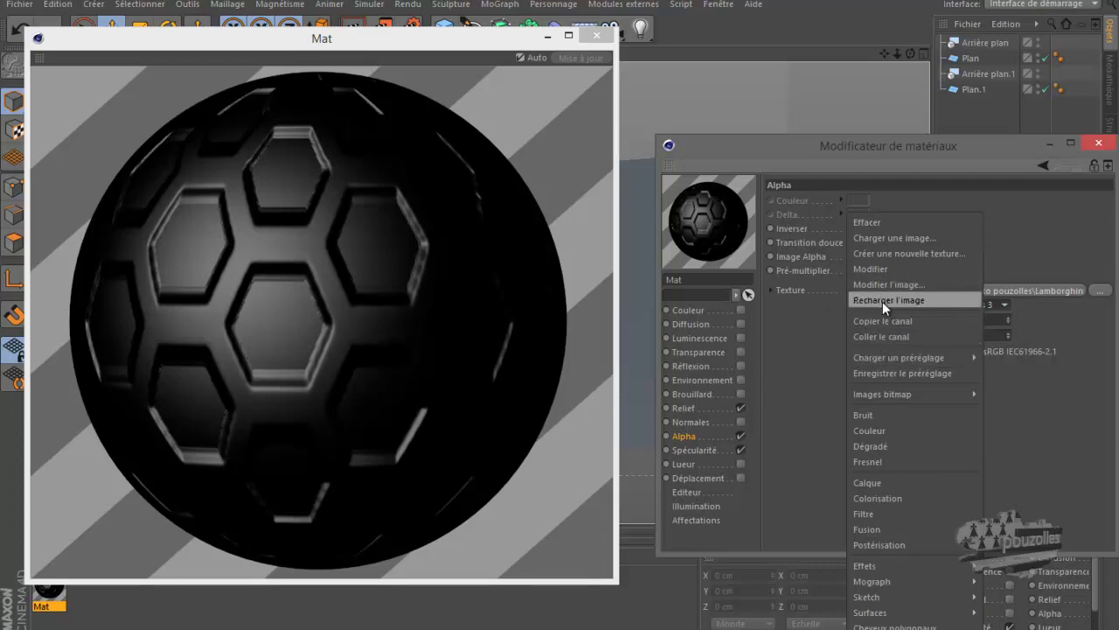
pyautogui.click(1104, 292)
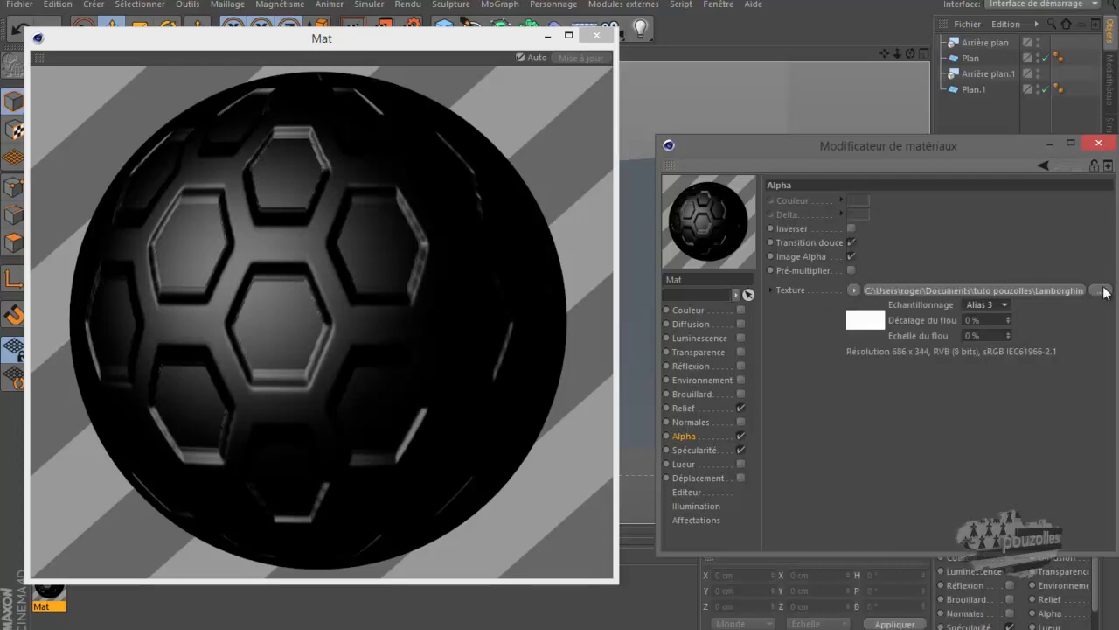
pyautogui.click(1104, 292)
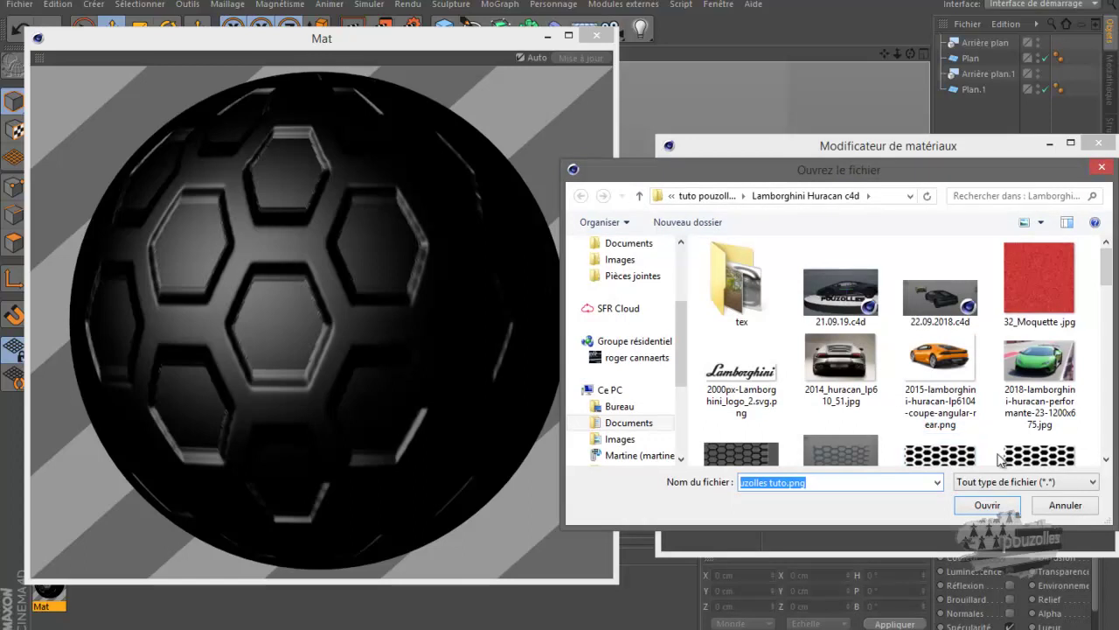
pyautogui.scroll(-2, 1025, 455)
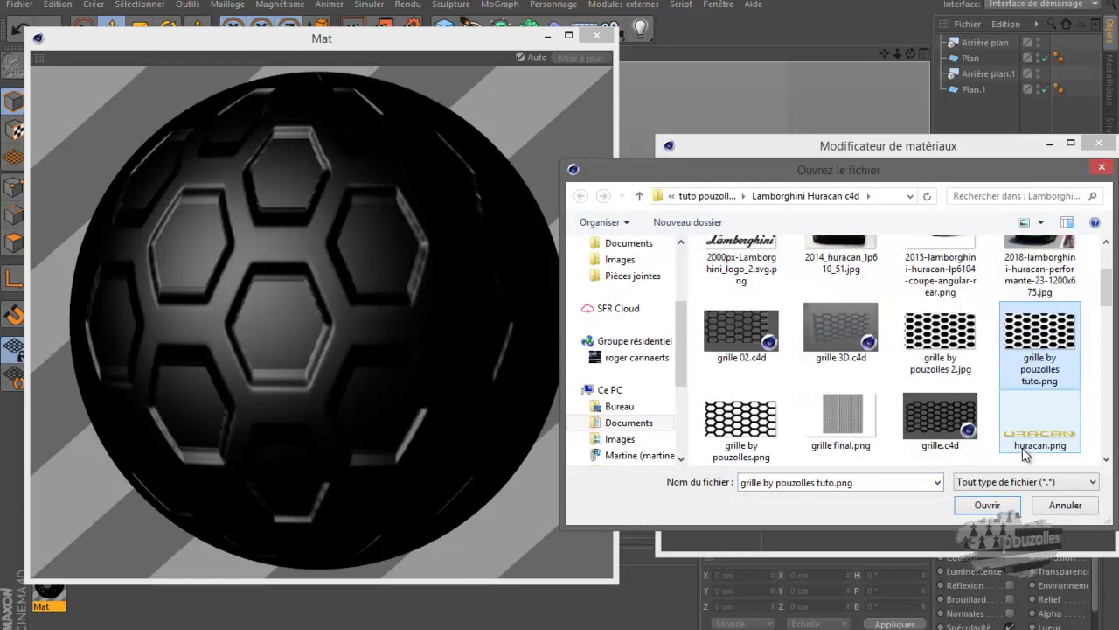
pyautogui.click(1049, 352)
pyautogui.doubleClick(1045, 334)
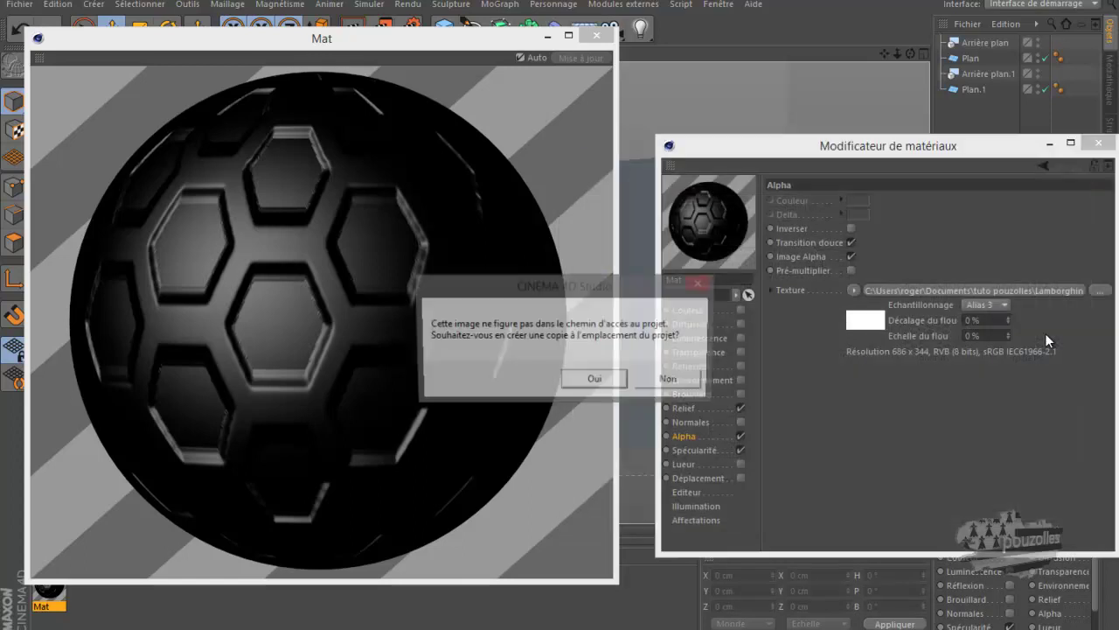
pyautogui.click(680, 380)
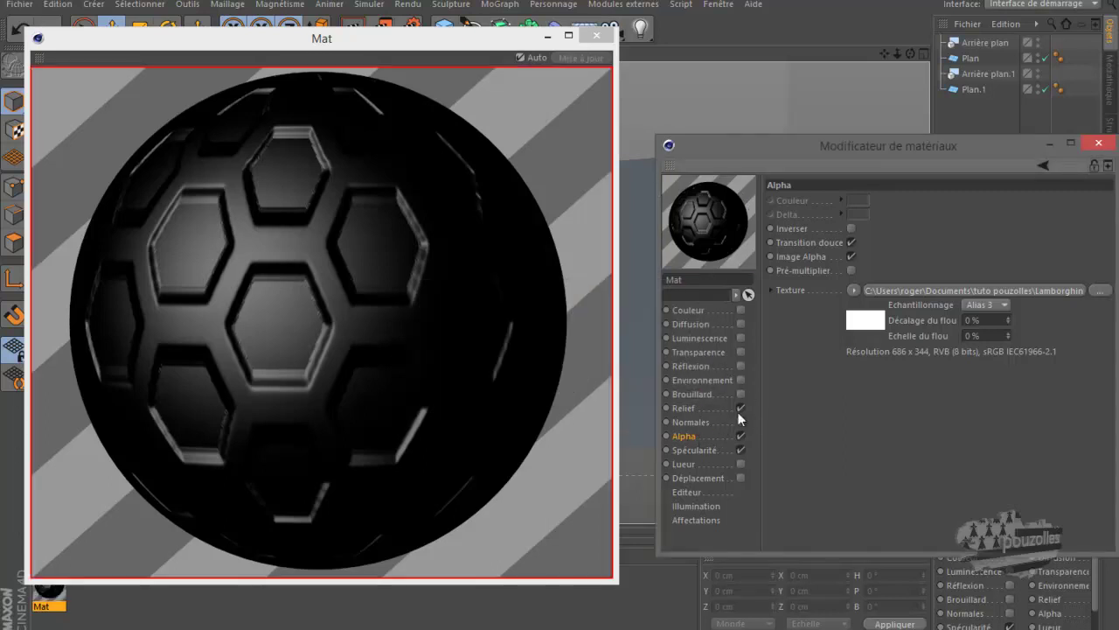
# Invert the Alpha channel and disable its Transition douce and Image Alpha options.
pyautogui.click(850, 227)
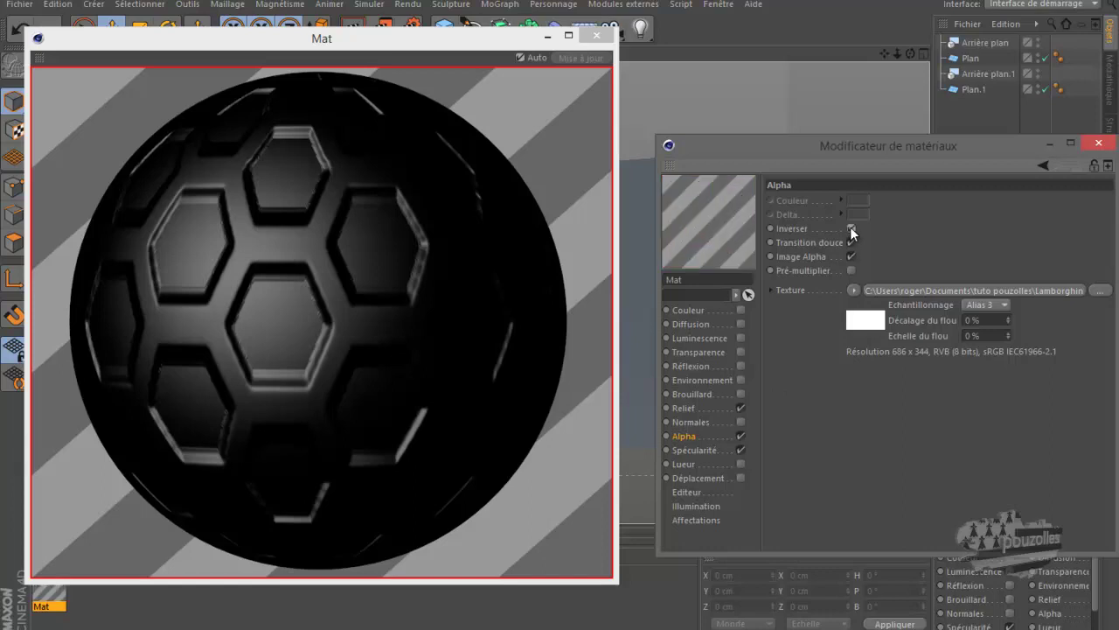
pyautogui.click(851, 243)
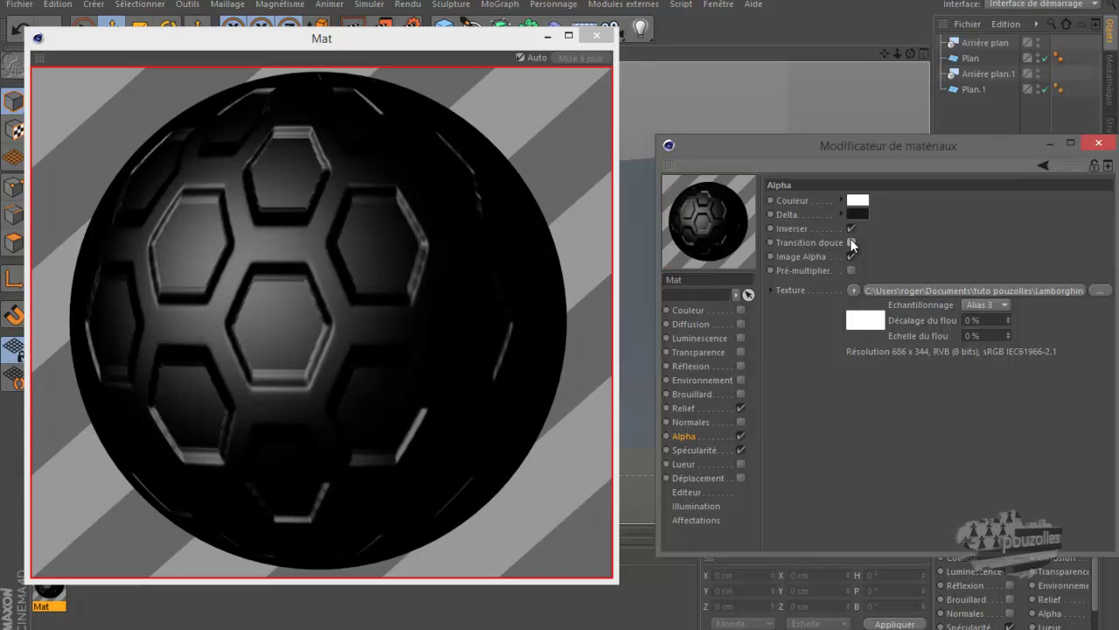
pyautogui.click(853, 255)
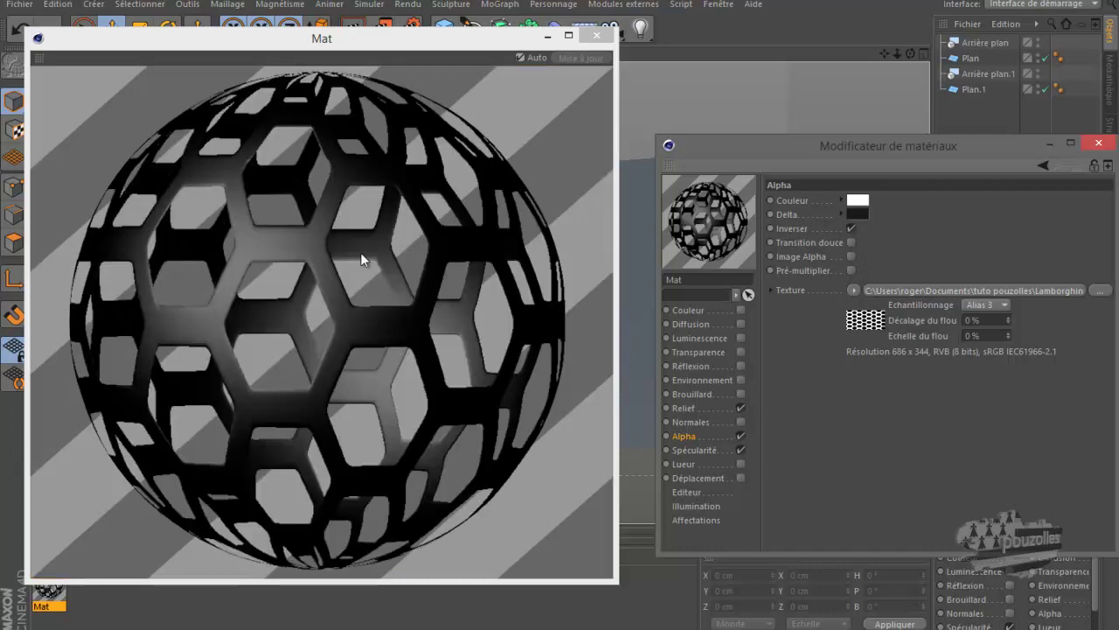
pyautogui.click(359, 296)
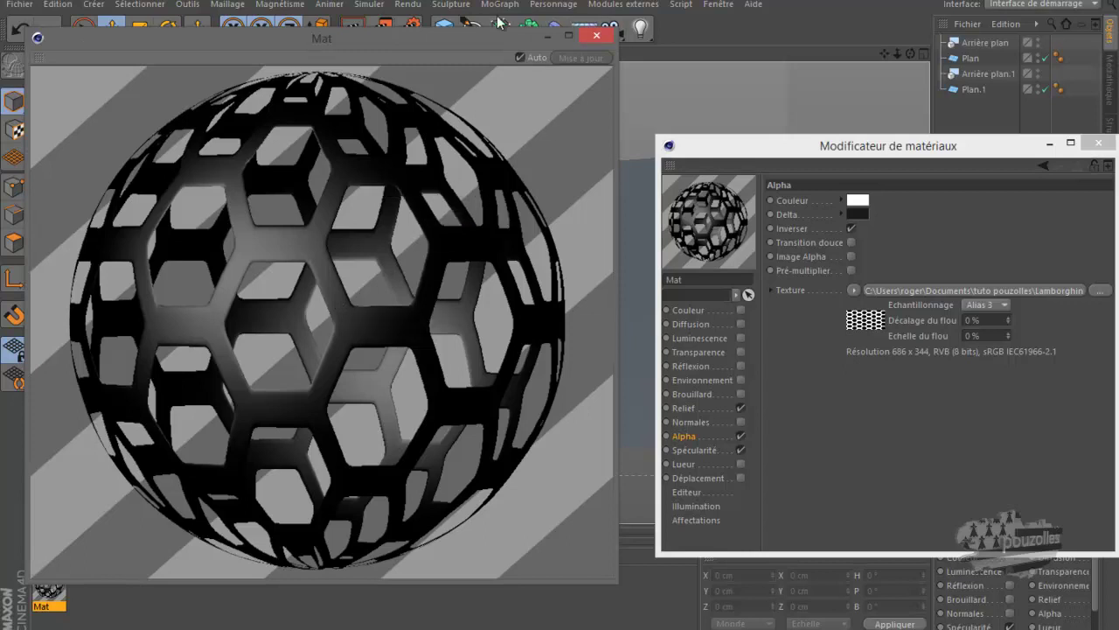
# Move the material preview window clear of the viewport and apply the grille material to Plan and Plan.1.
pyautogui.moveTo(515, 42); pyautogui.dragTo(506, 454)
pyautogui.moveTo(709, 218); pyautogui.dragTo(978, 57)
pyautogui.moveTo(715, 226); pyautogui.dragTo(975, 89)
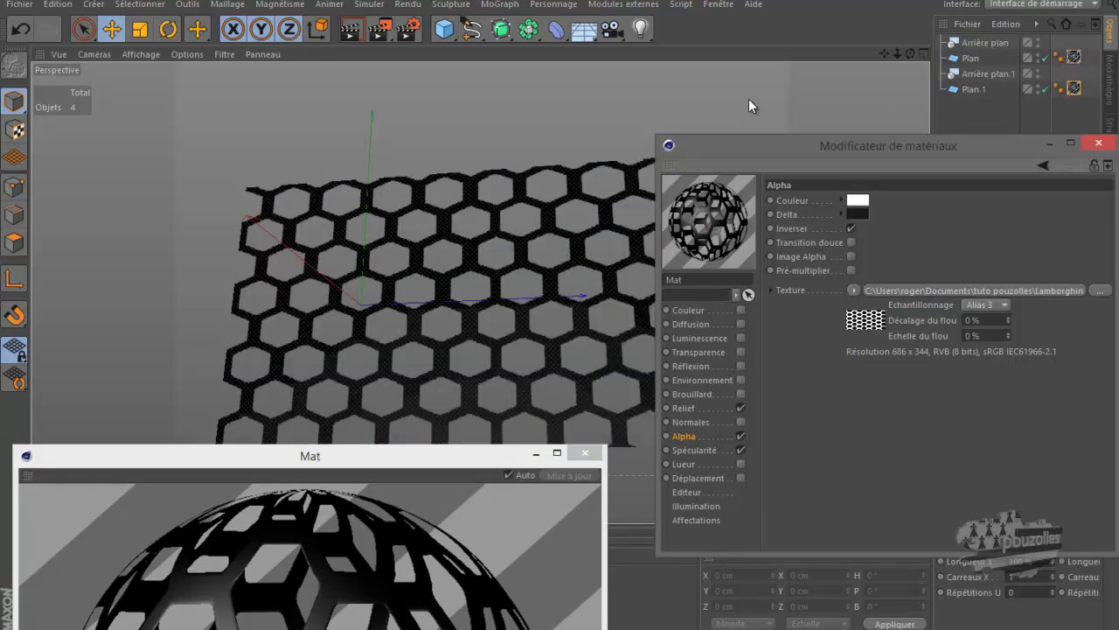
# Render the active view with a close-up of the grille, keeping the material preview below it.
pyautogui.moveTo(881, 53); pyautogui.dragTo(451, 200)
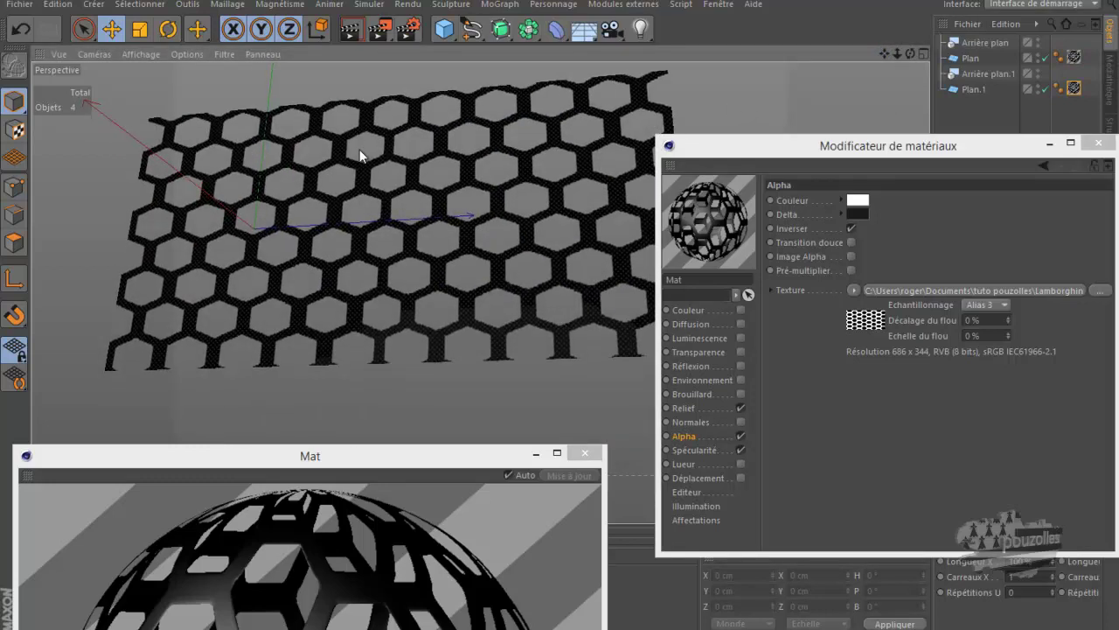
pyautogui.scroll(6, 360, 153)
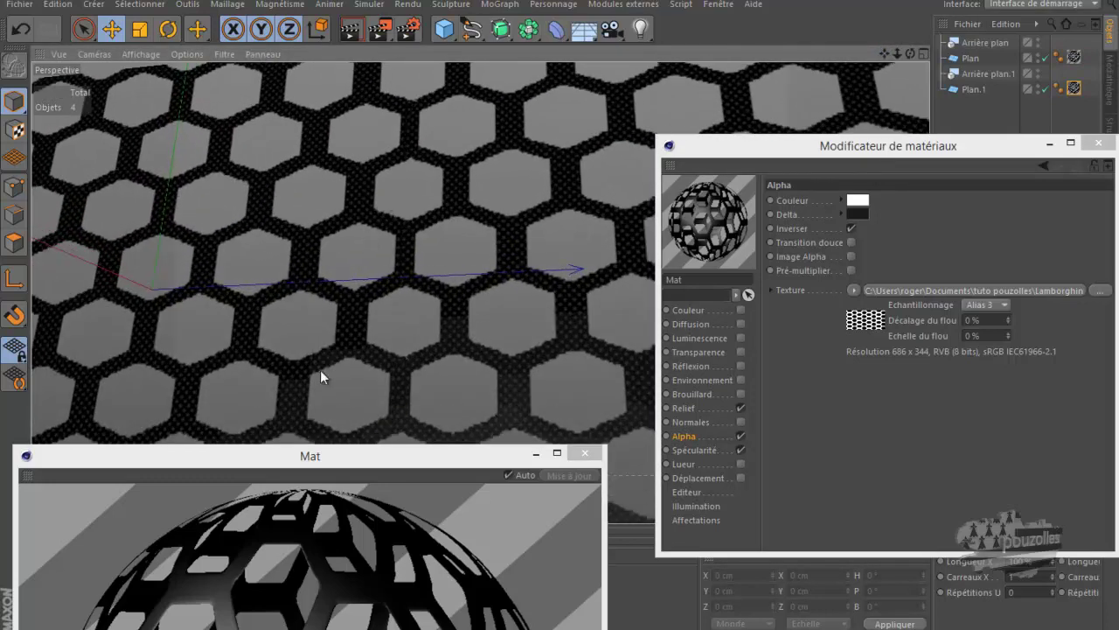
pyautogui.moveTo(303, 457); pyautogui.dragTo(304, 289)
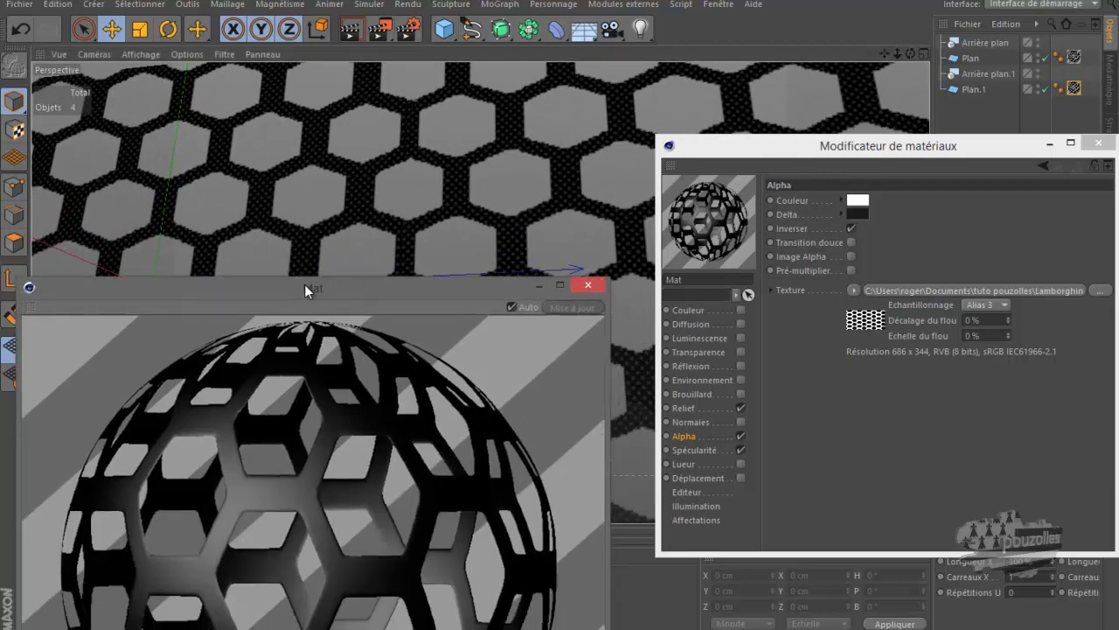
pyautogui.click(352, 31)
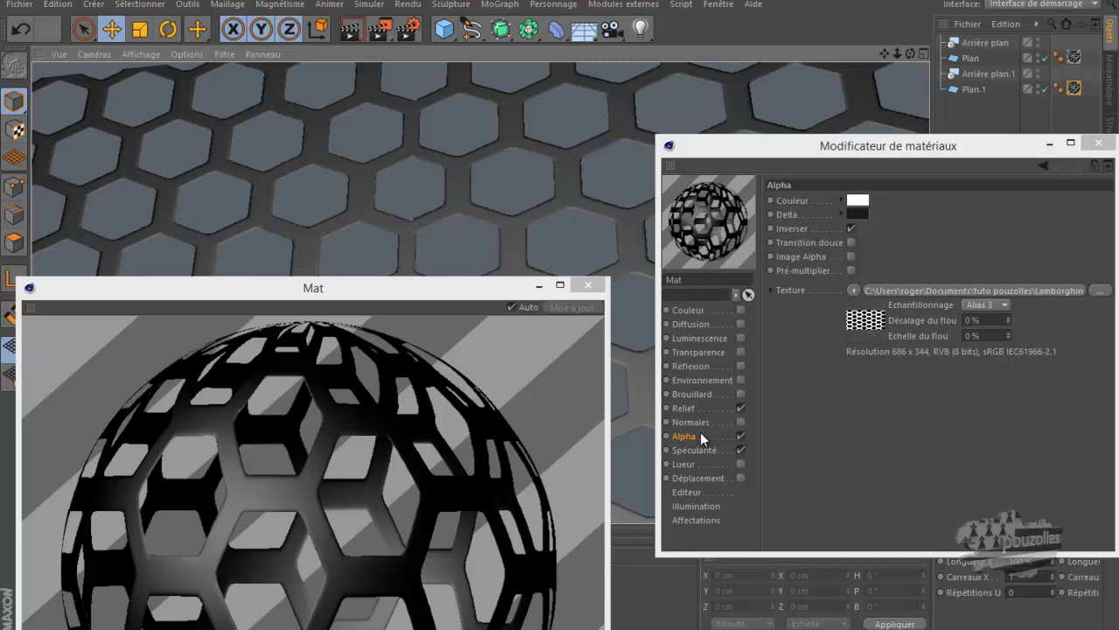
# Set the Relief texture's sampling to Alias 3 and render the active view.
pyautogui.click(676, 407)
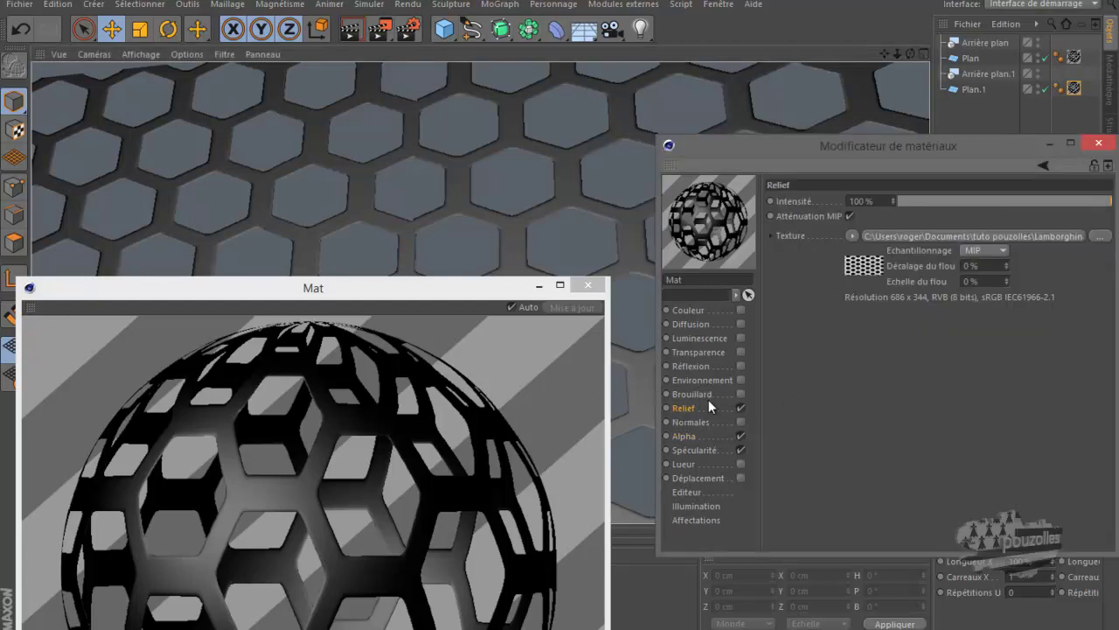
pyautogui.click(969, 250)
pyautogui.click(983, 343)
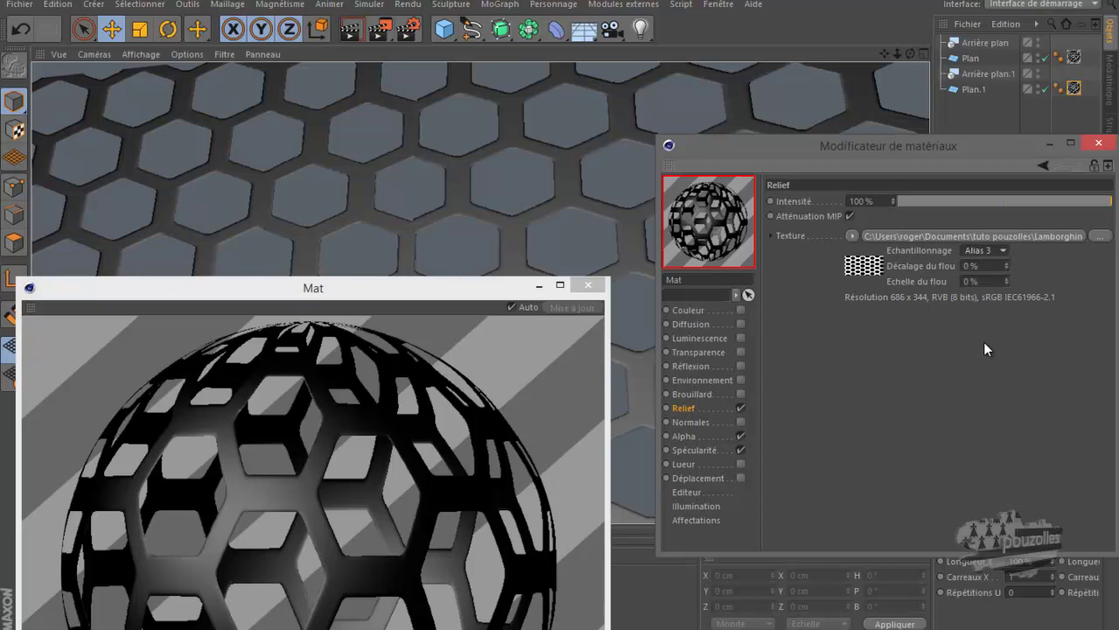
pyautogui.click(350, 33)
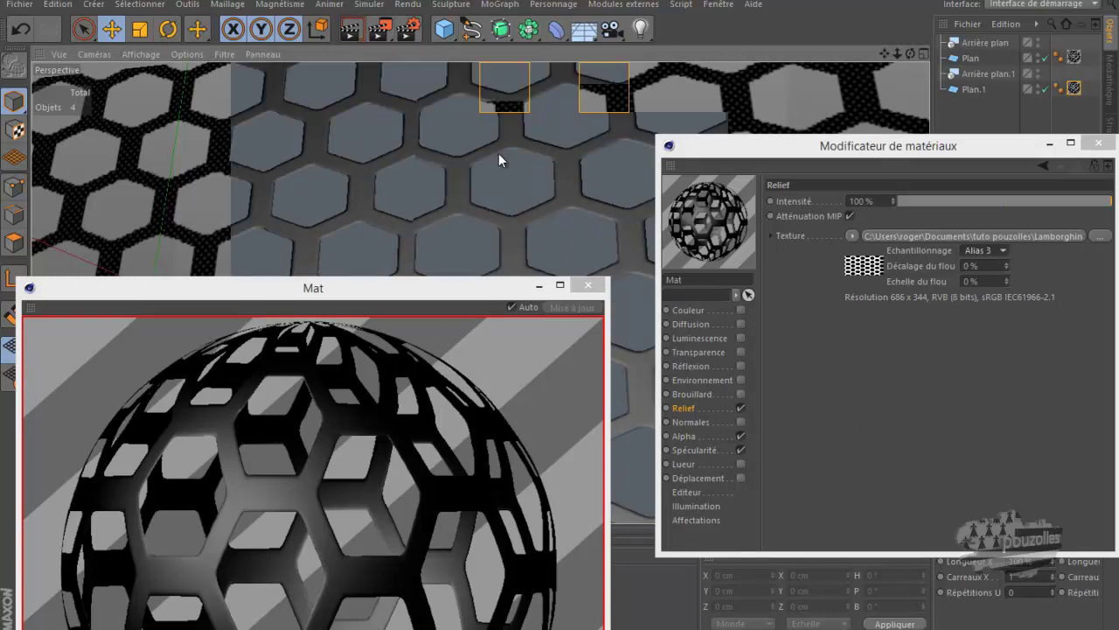
# Set the Relief texture's blur offset to 25 % and blur scale to 30 %, rendering the view after each change.
pyautogui.click(966, 267)
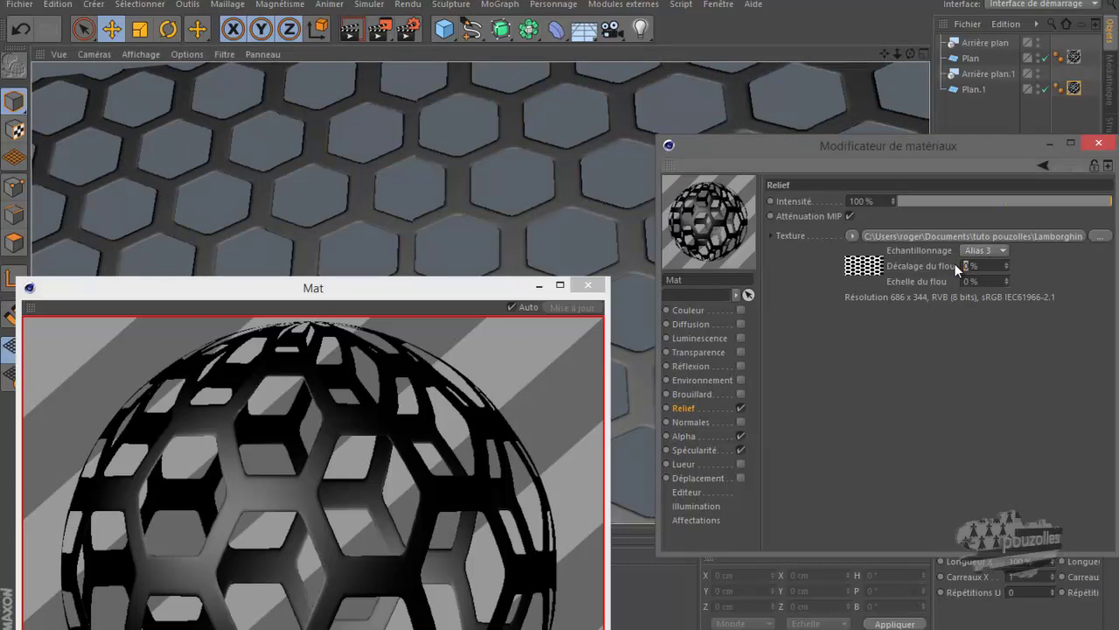
pyautogui.press('Return')
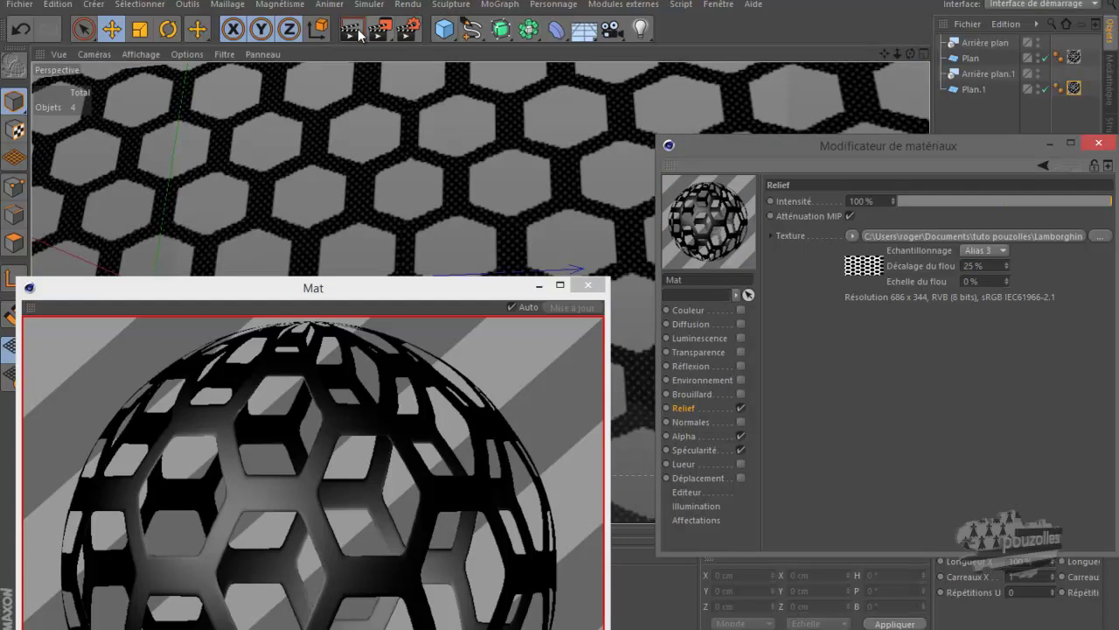
pyautogui.click(359, 34)
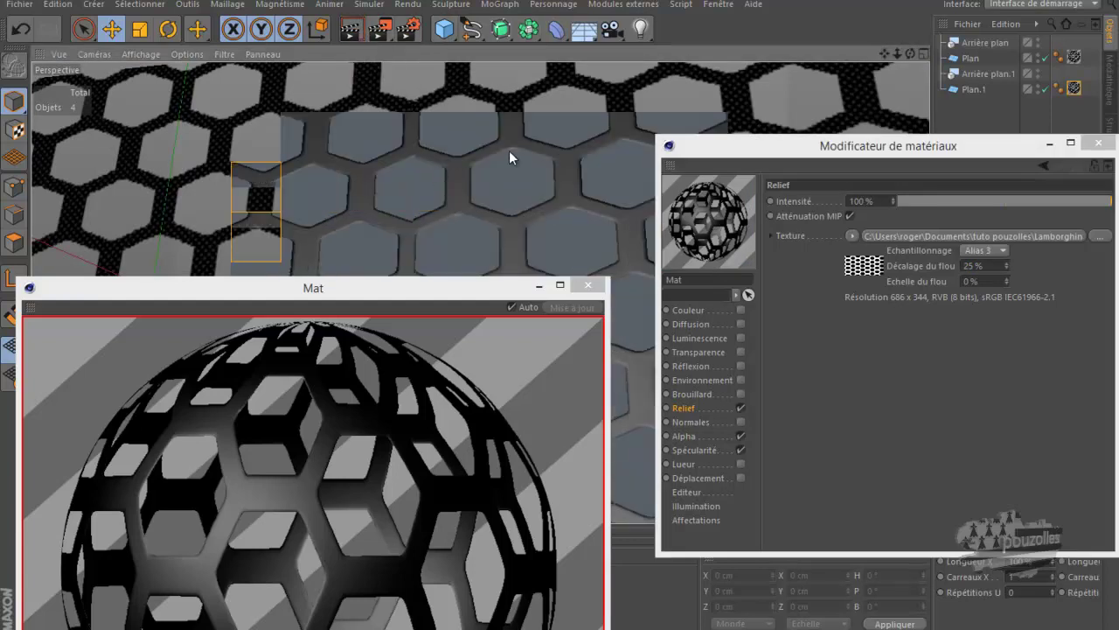
pyautogui.doubleClick(969, 280)
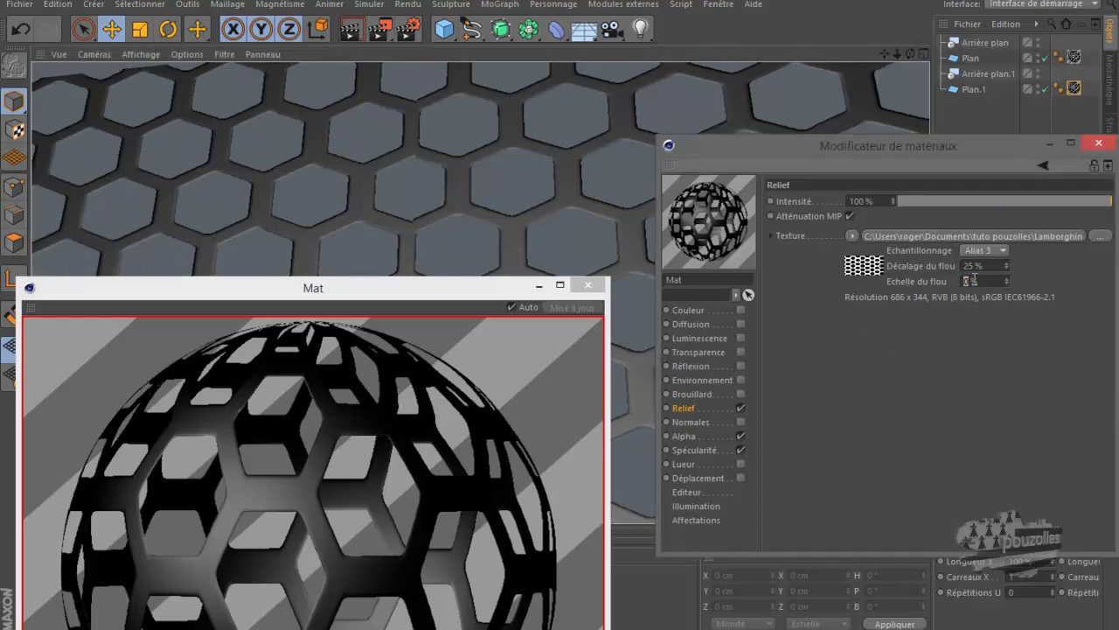
pyautogui.write('30')
pyautogui.press('Return')
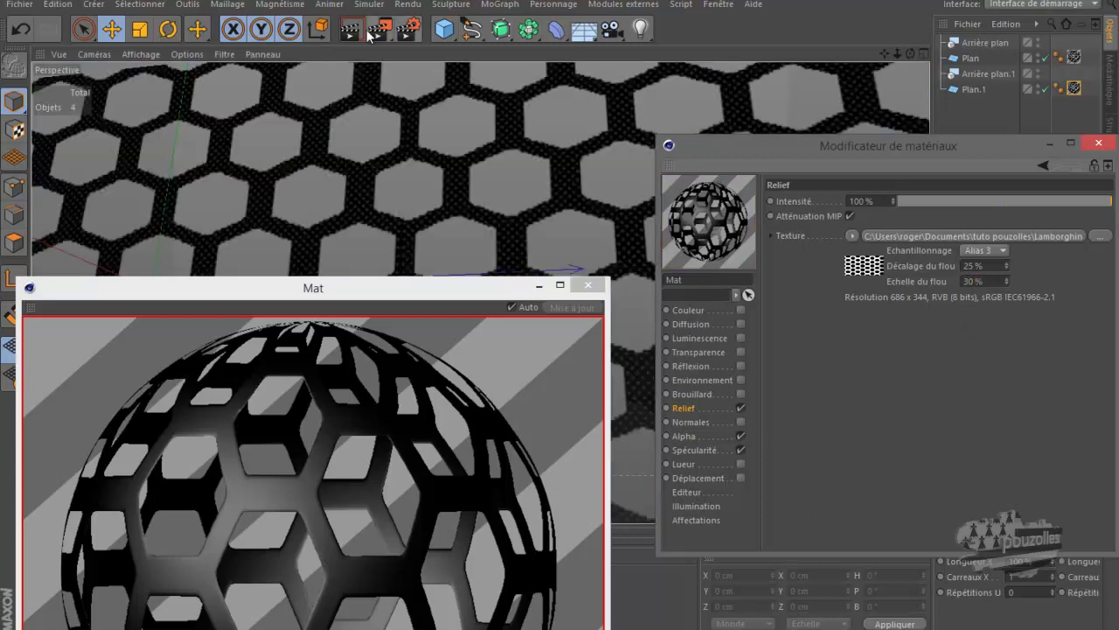
pyautogui.click(351, 31)
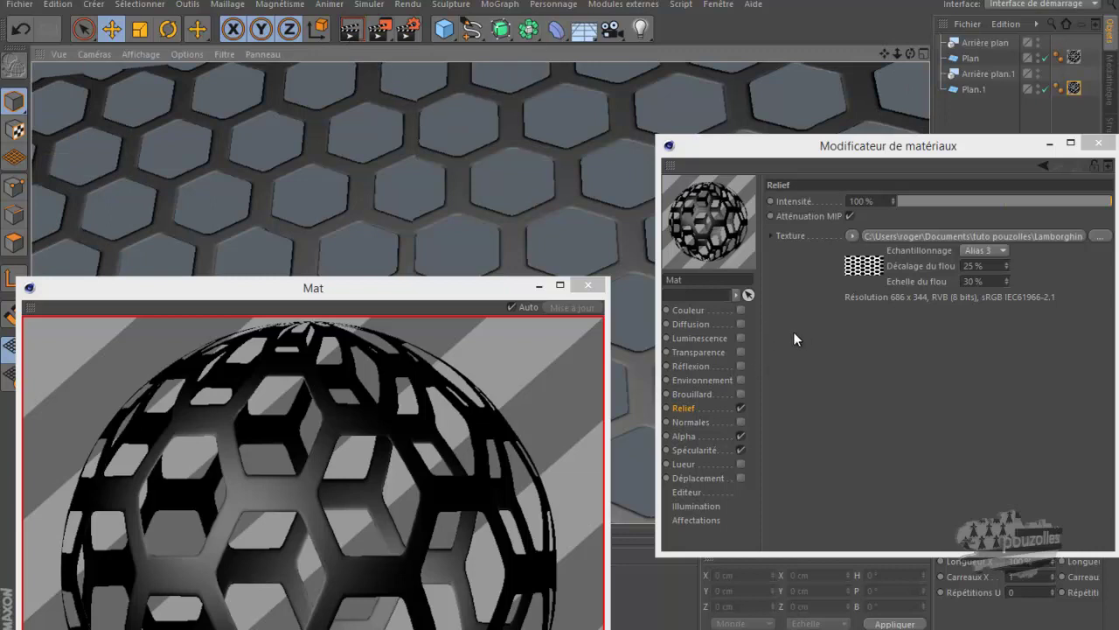
# Set the Alpha texture's sampling to Sans and render the active view.
pyautogui.click(693, 437)
pyautogui.click(981, 304)
pyautogui.click(975, 317)
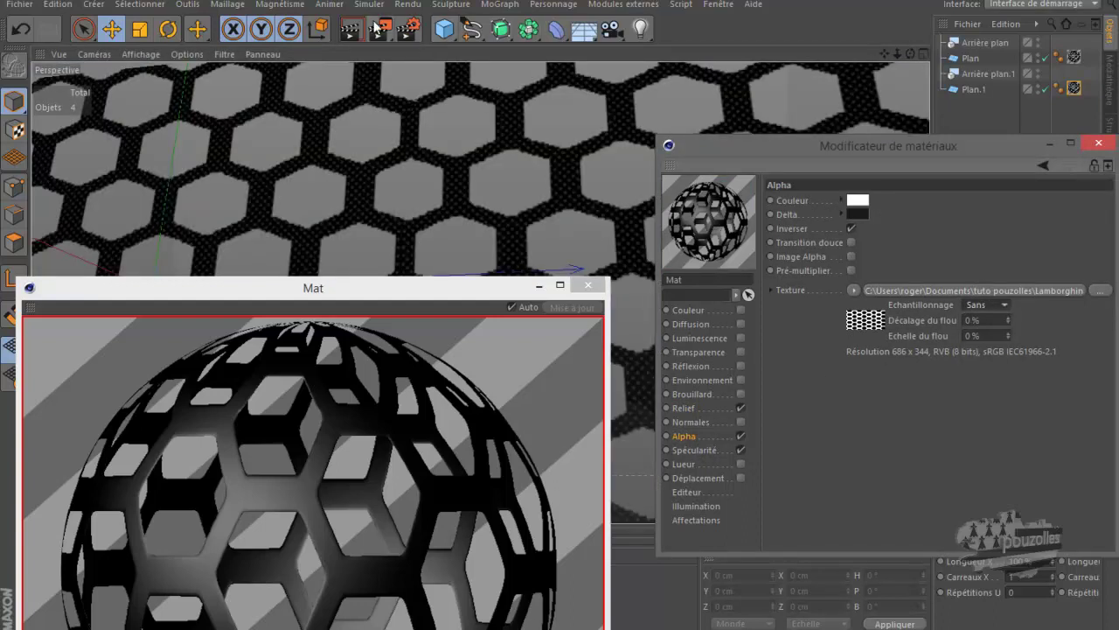
pyautogui.click(350, 31)
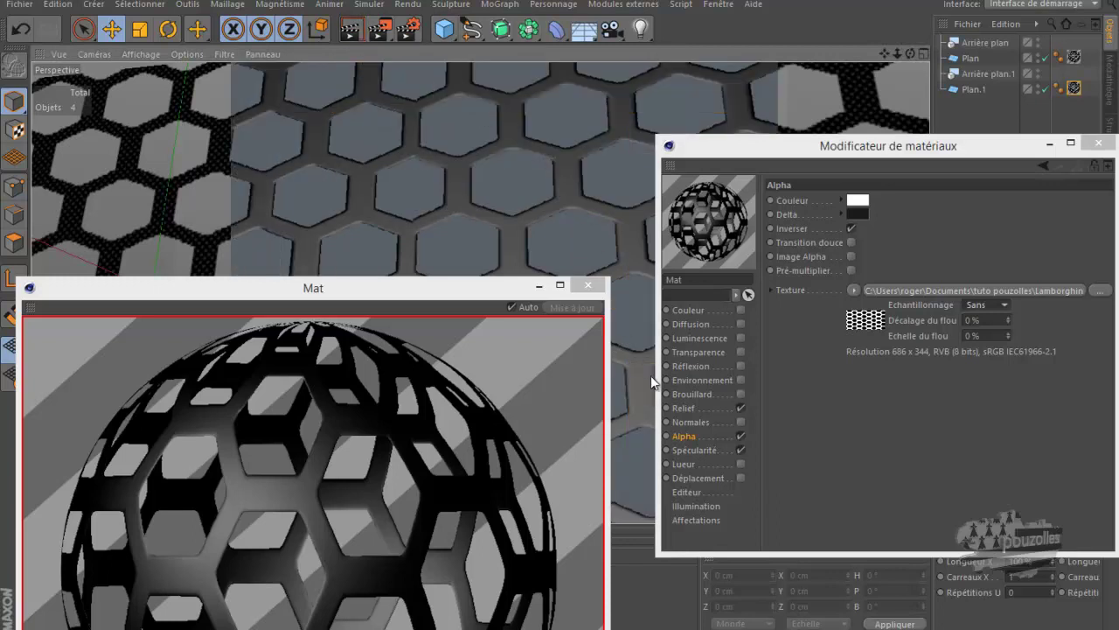
# Disable MIP attenuation in the Relief channel and render the active view.
pyautogui.click(687, 407)
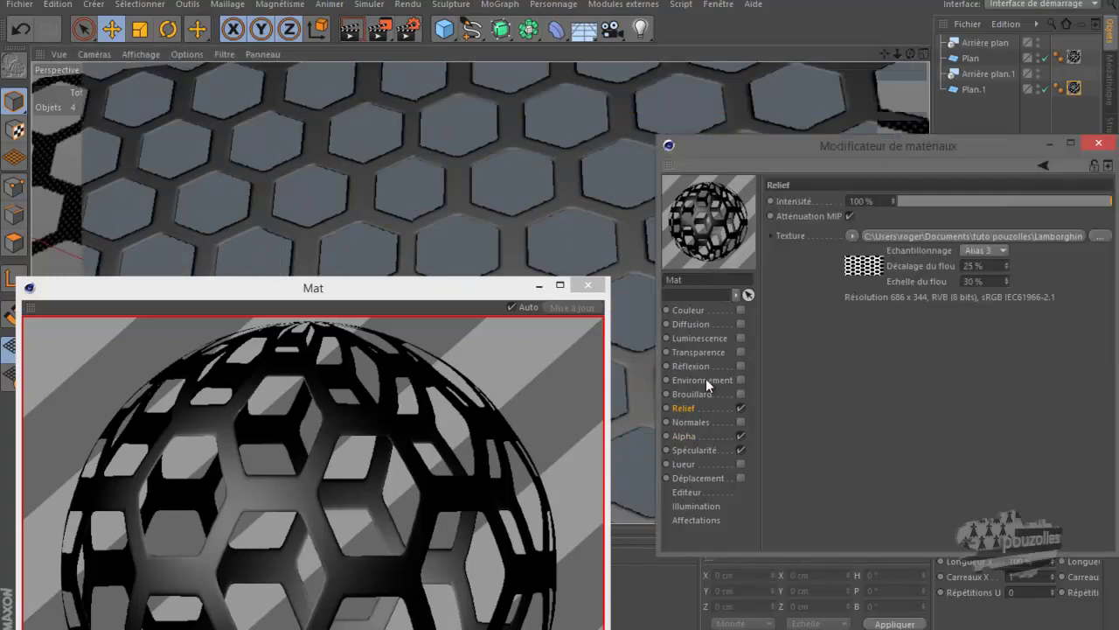
pyautogui.click(850, 216)
pyautogui.click(350, 30)
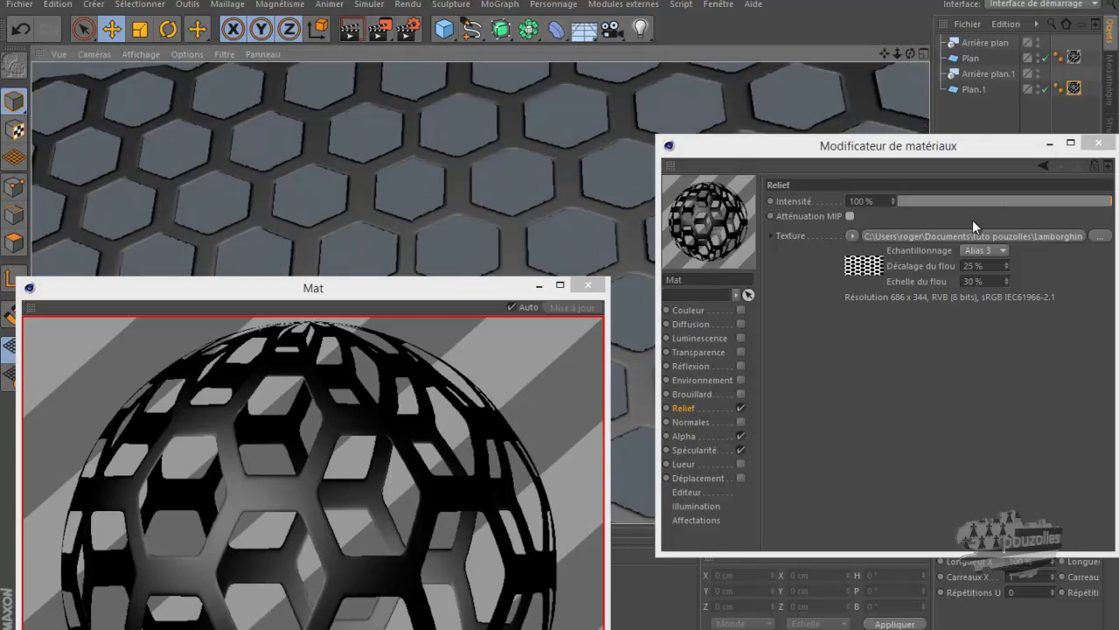
# Set the Relief texture's blur offset and blur scale both to 20 %.
pyautogui.click(974, 265)
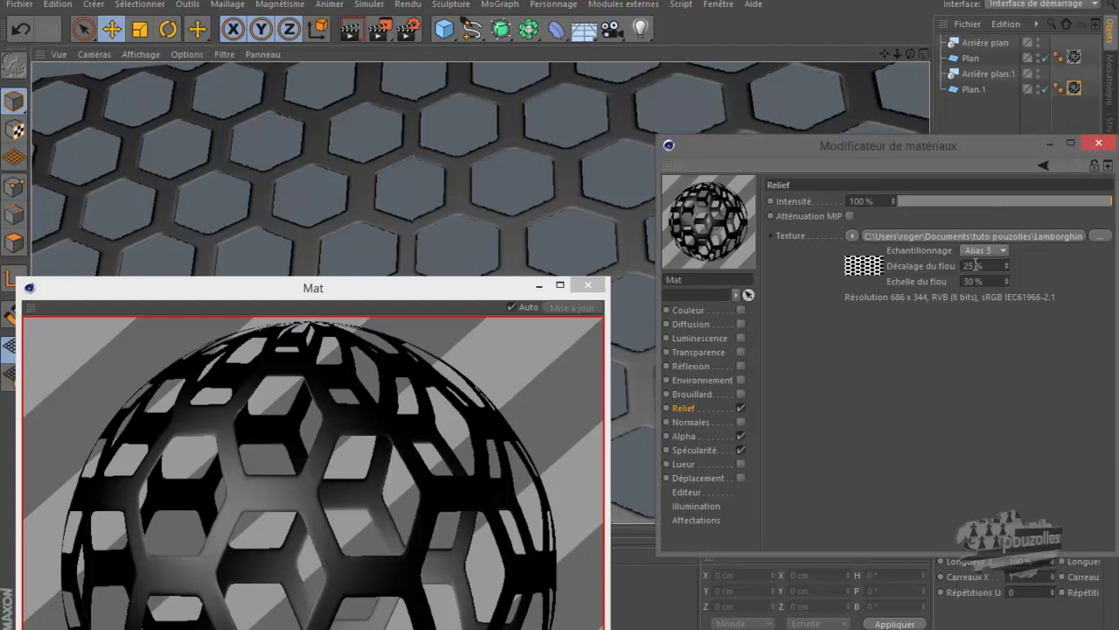
pyautogui.press('BackSpace')
pyautogui.write('0')
pyautogui.click(968, 281)
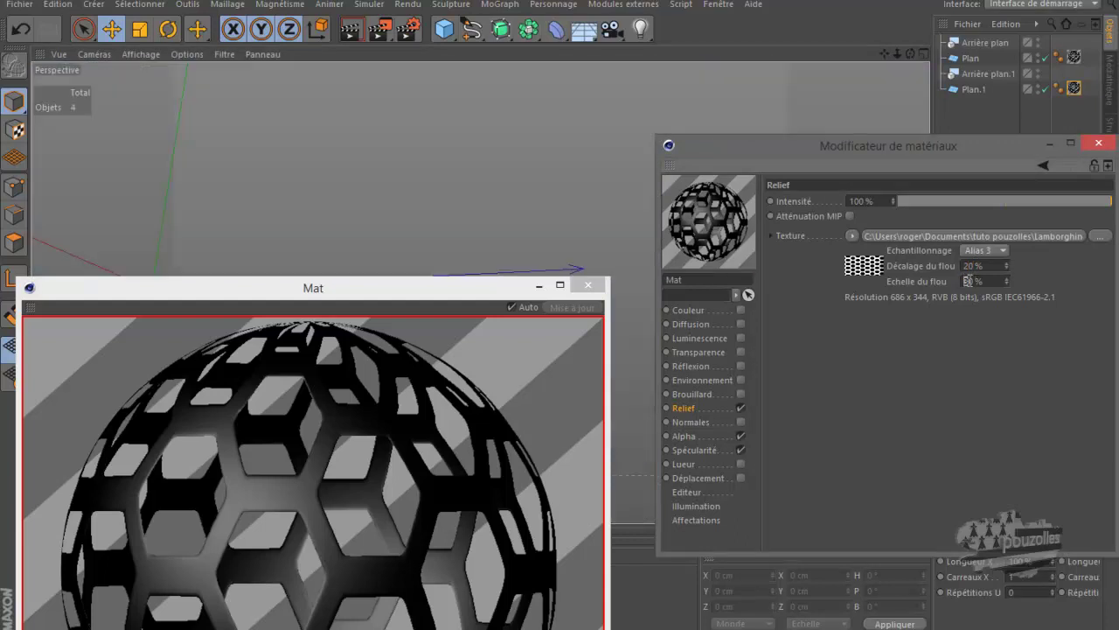
pyautogui.click(940, 365)
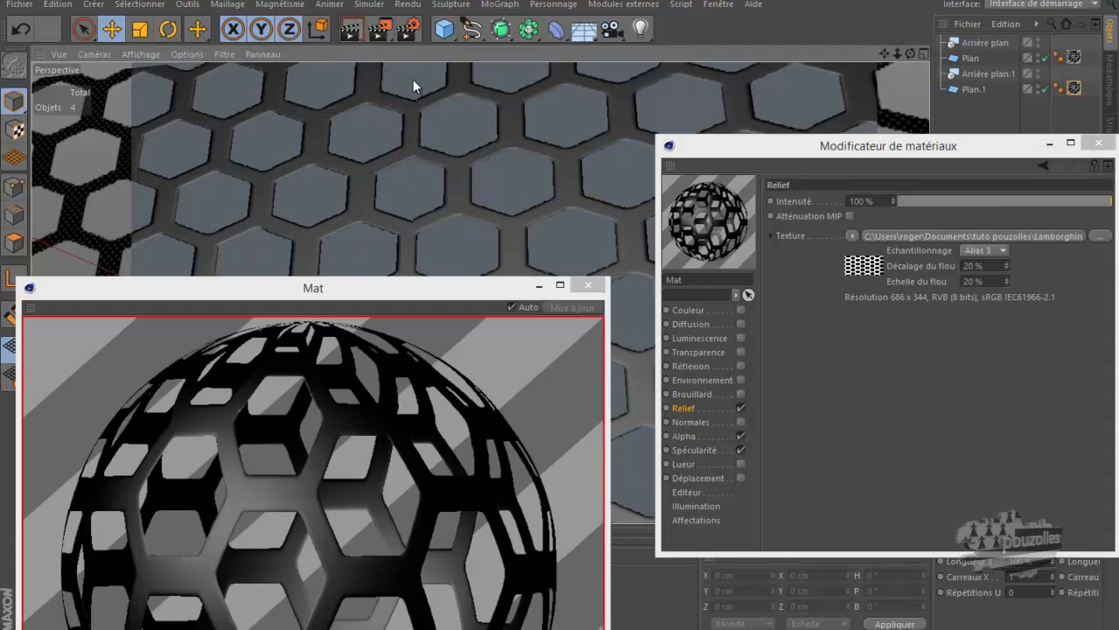
# Raise the Relief texture's blur scale to 30 % and render the active view.
pyautogui.click(1006, 278)
pyautogui.click(1007, 279)
pyautogui.click(1006, 278)
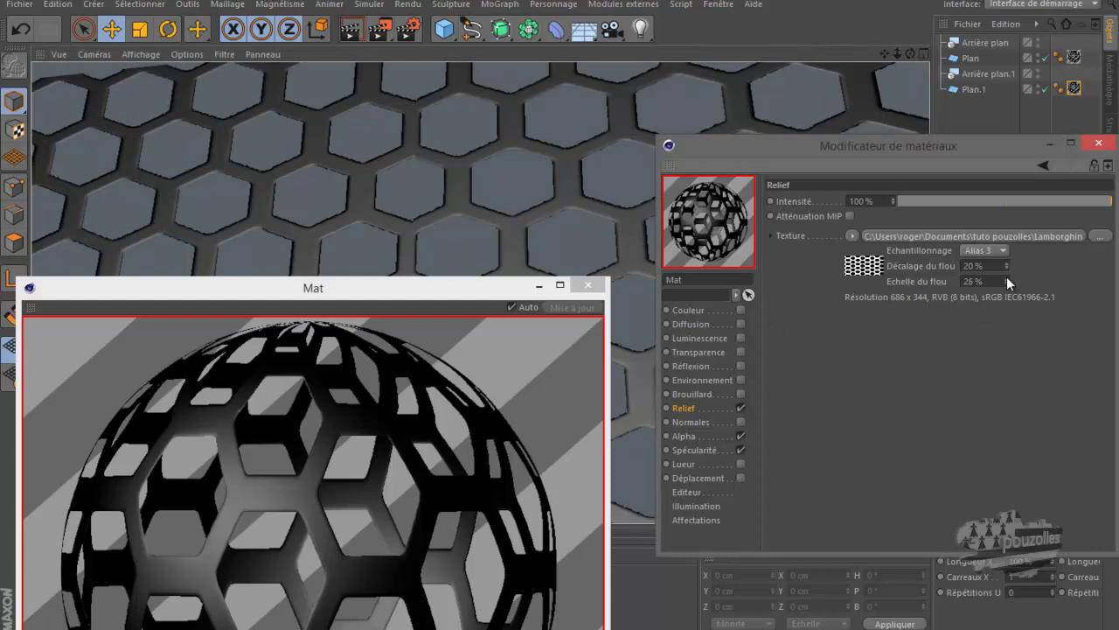
pyautogui.click(1007, 278)
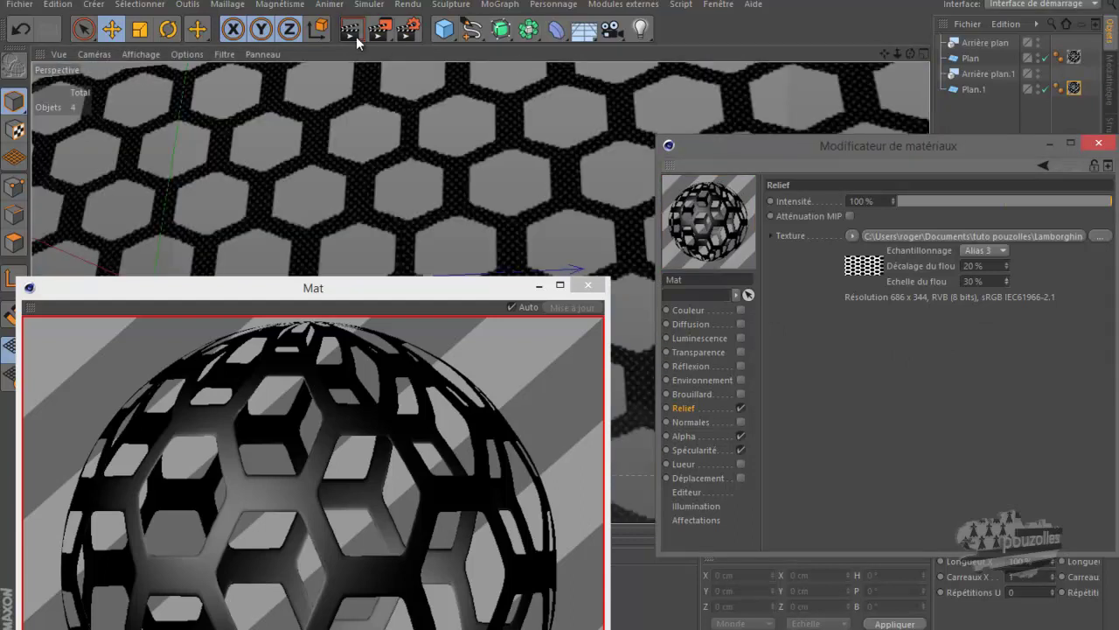
pyautogui.click(349, 32)
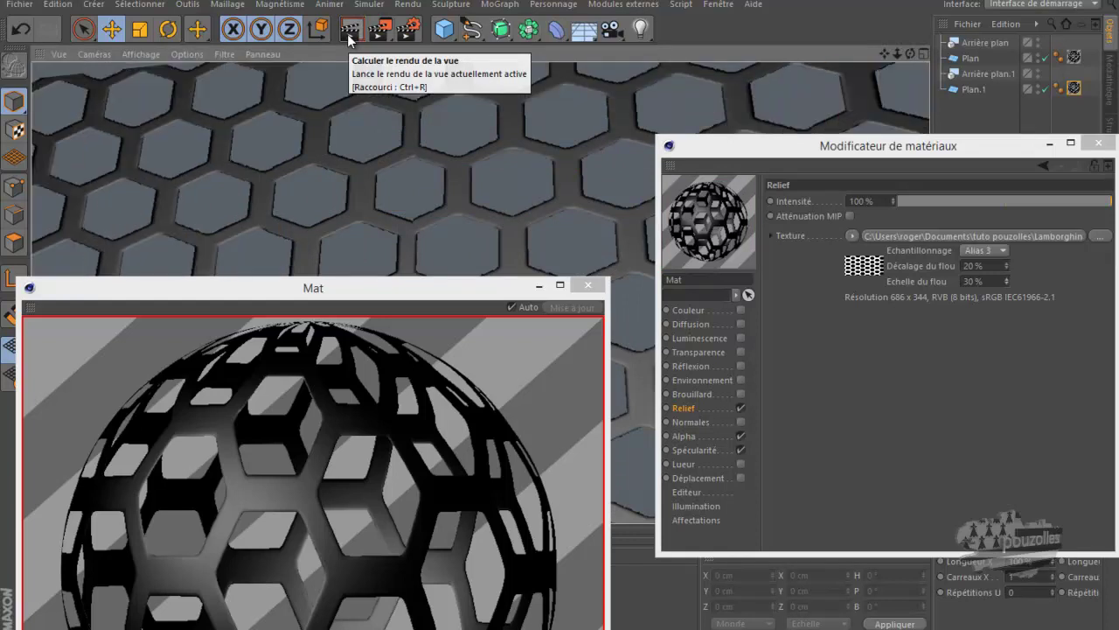
# Render the active view with more of the hexagonal grille plane in frame, seen at an angle.
pyautogui.click(432, 183)
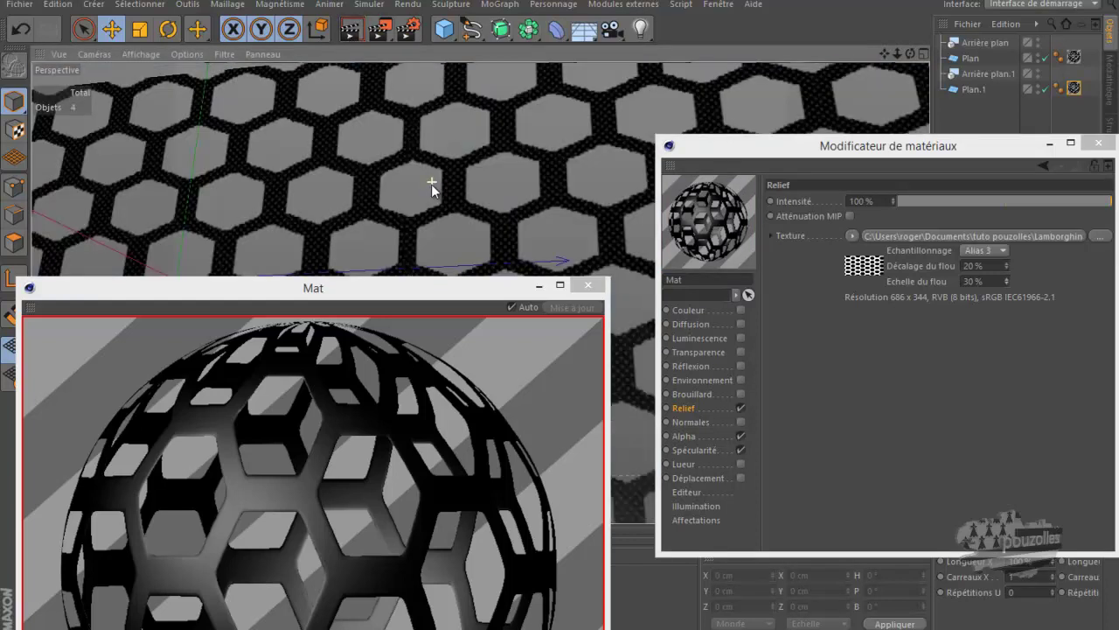
pyautogui.keyDown('alt'); pyautogui.moveTo(492, 194); pyautogui.dragTo(560, 179); pyautogui.keyUp('alt')
pyautogui.moveTo(910, 53); pyautogui.dragTo(559, 316)
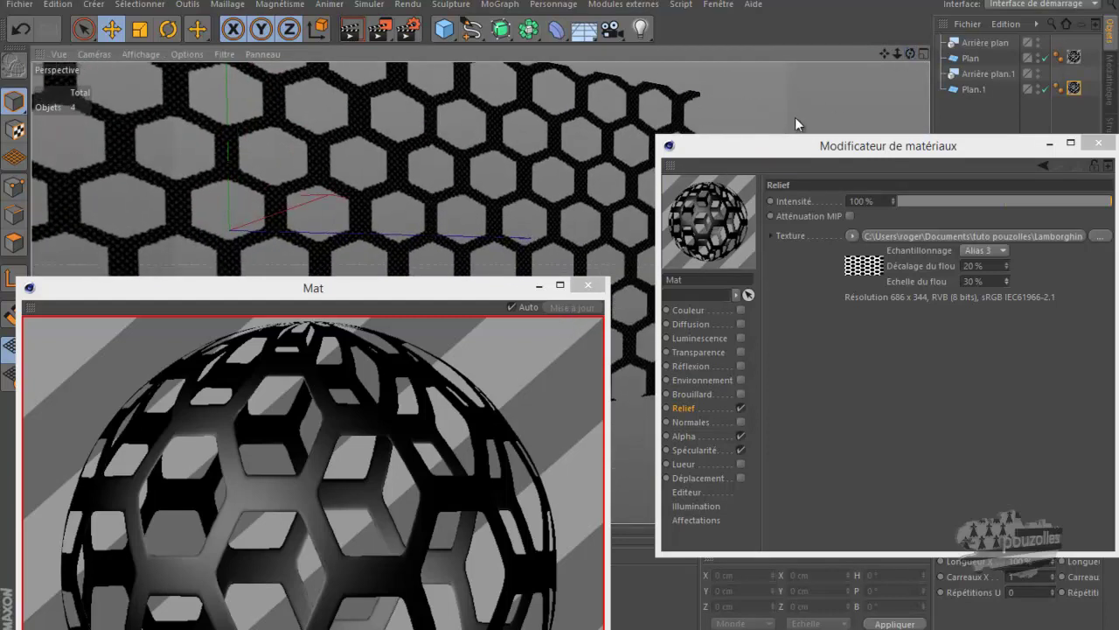
pyautogui.scroll(-1, 796, 118)
pyautogui.scroll(-1, 796, 118)
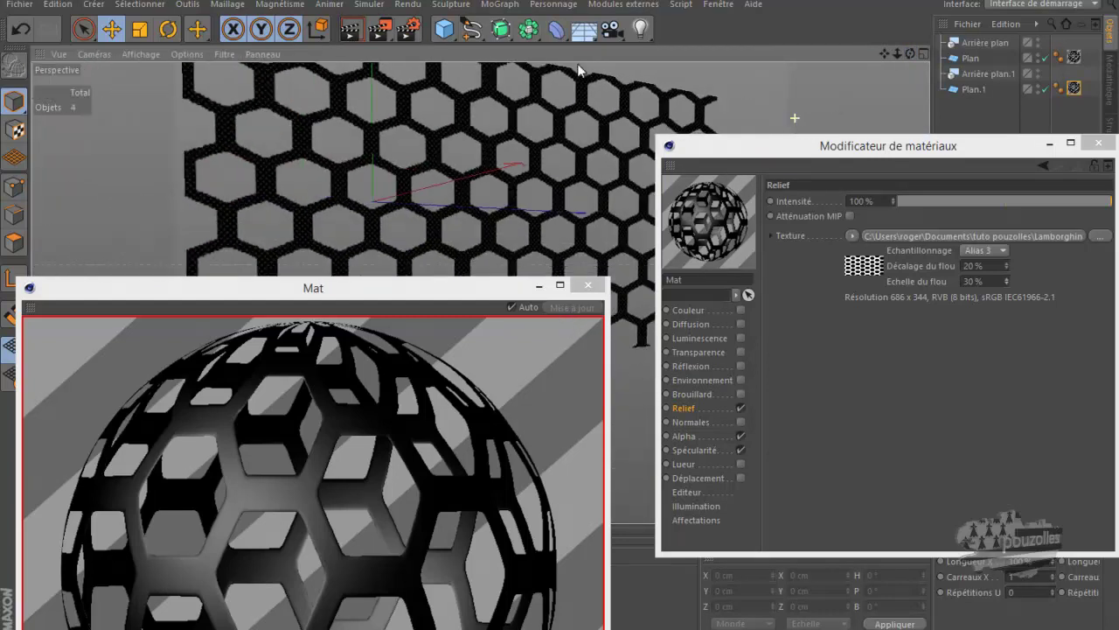
pyautogui.click(347, 31)
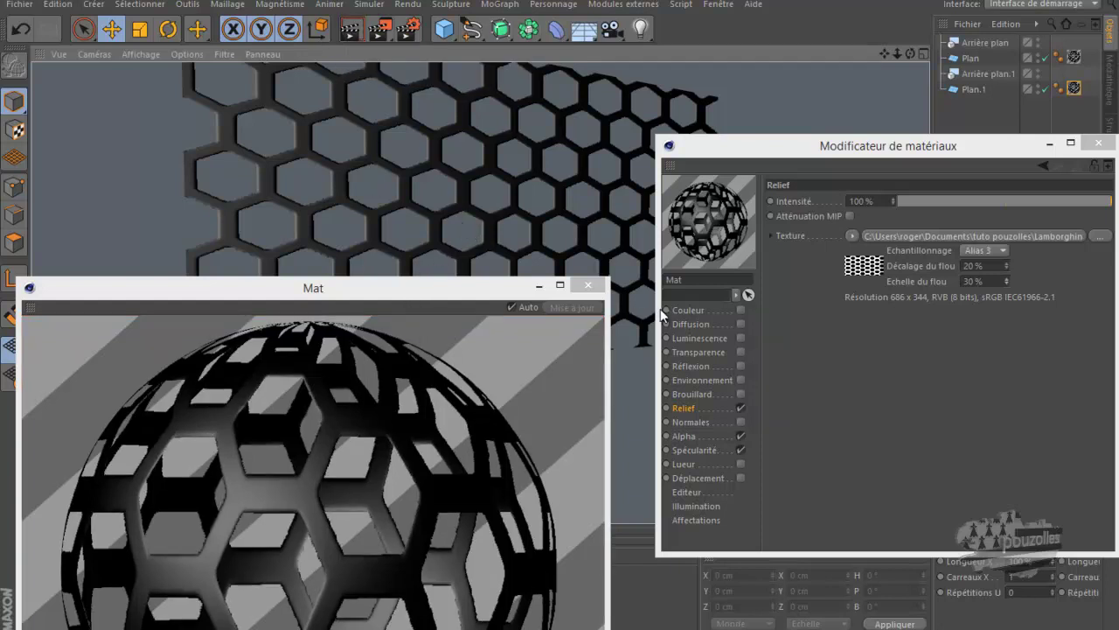
# Enable soft transition and disable Invert in the material's Alpha channel, and render the grille, including a closer view.
pyautogui.click(695, 406)
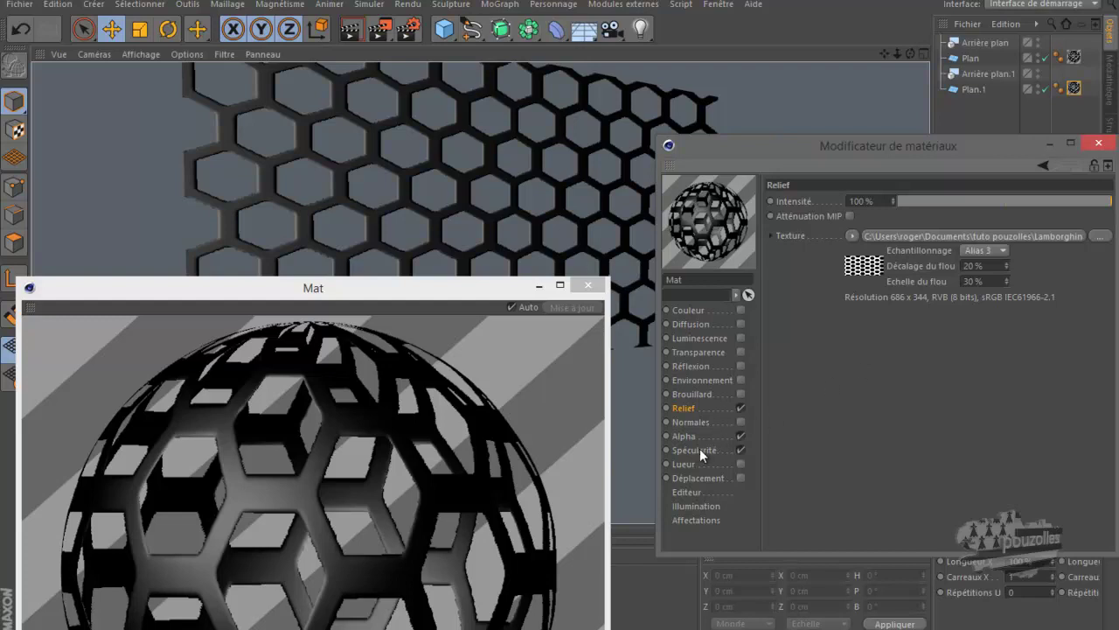
pyautogui.click(683, 436)
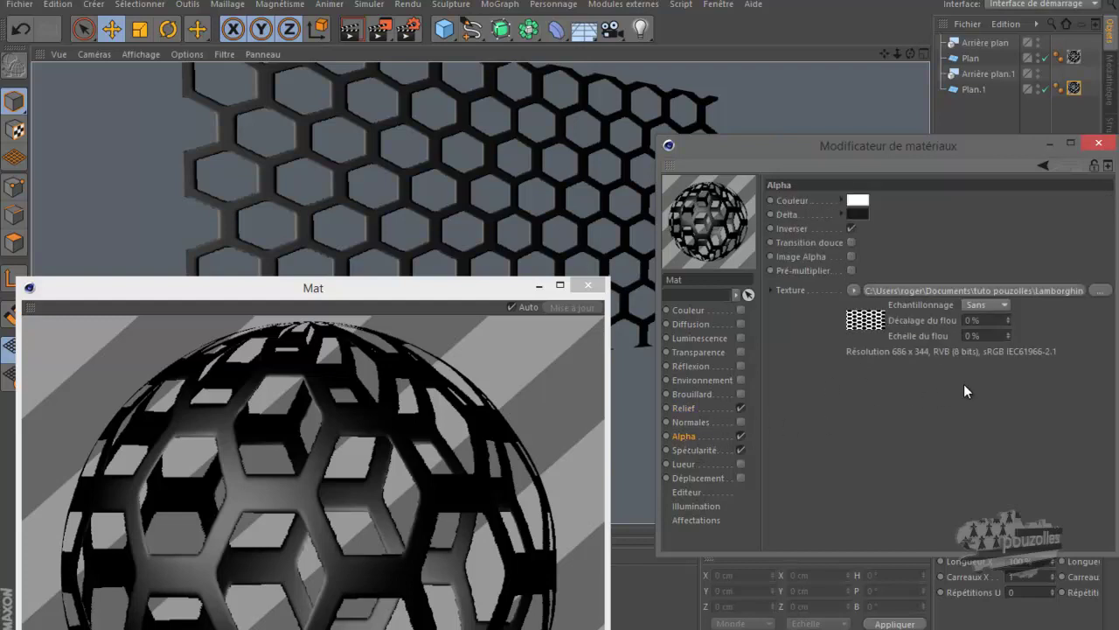
pyautogui.click(849, 243)
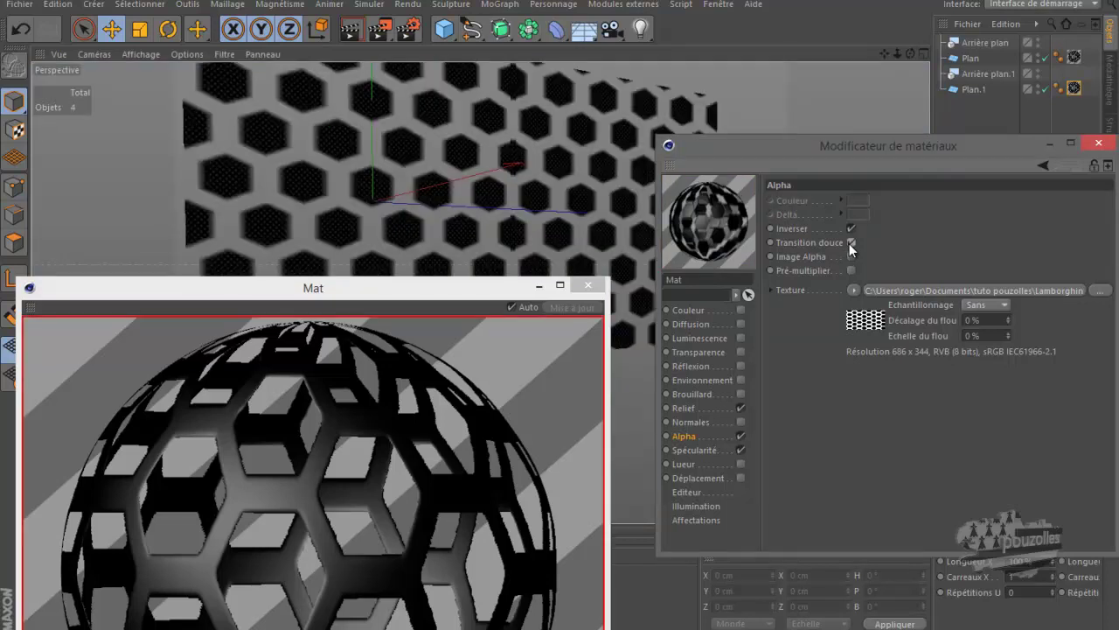
pyautogui.click(850, 228)
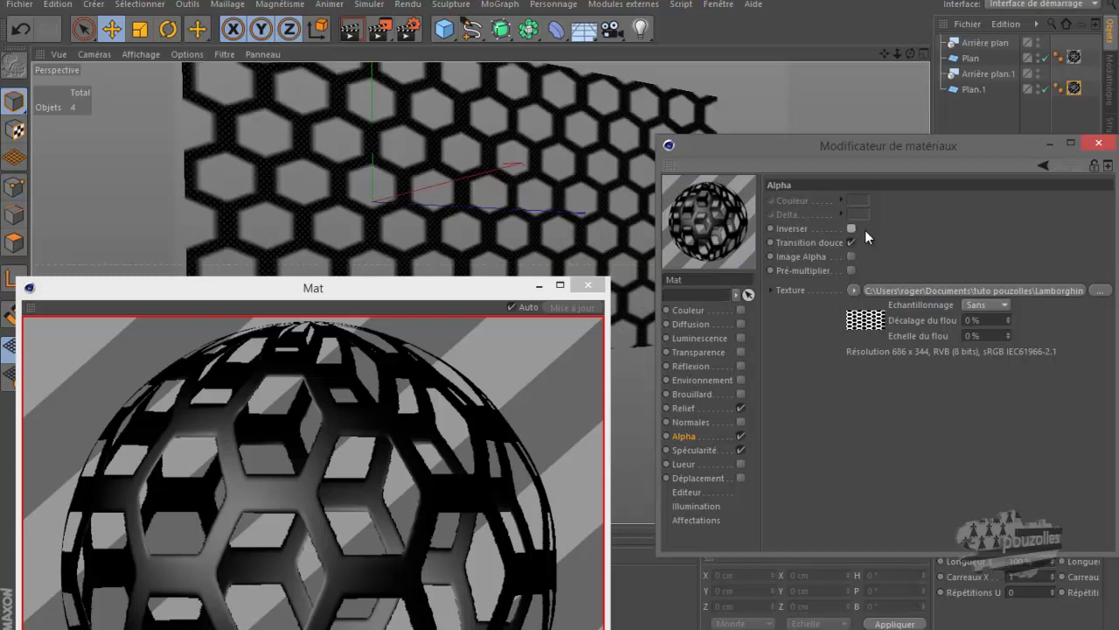
pyautogui.click(349, 31)
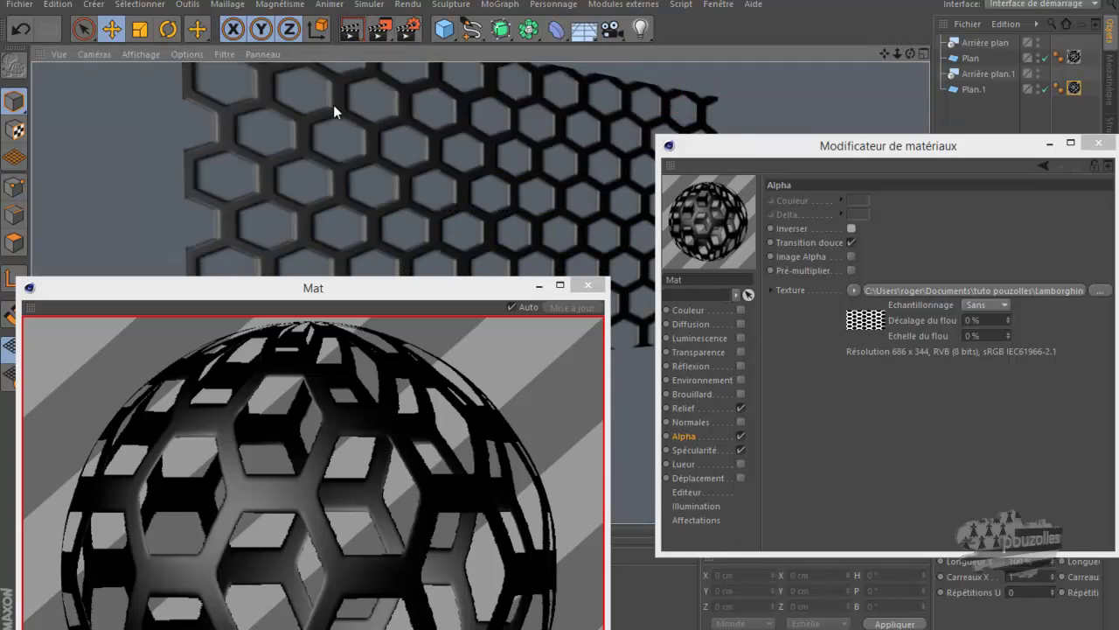
pyautogui.scroll(8, 381, 165)
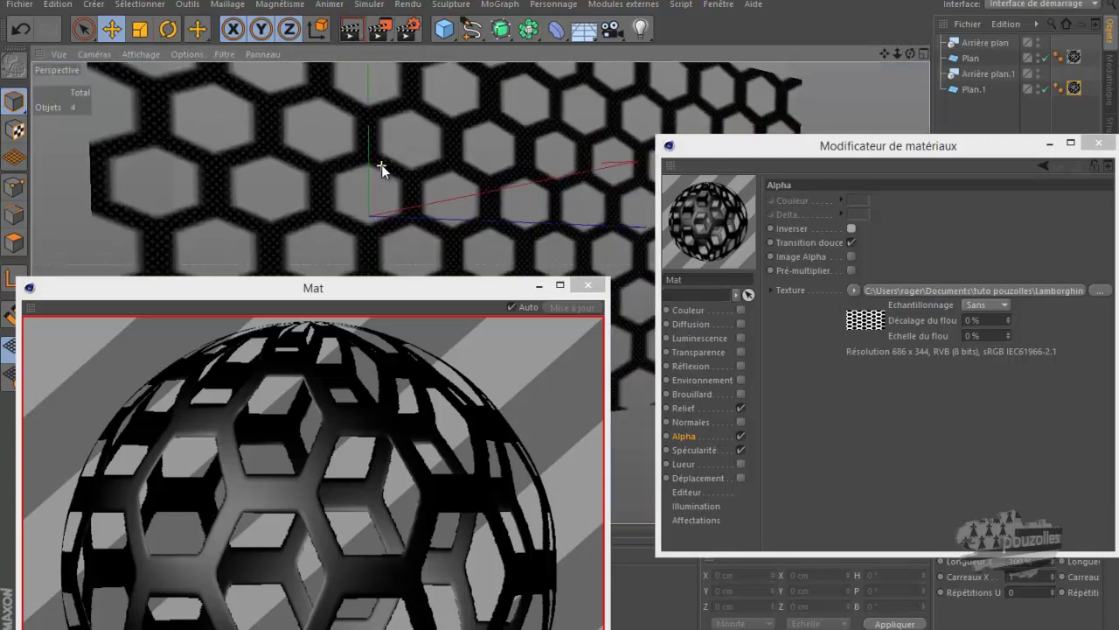
pyautogui.click(350, 30)
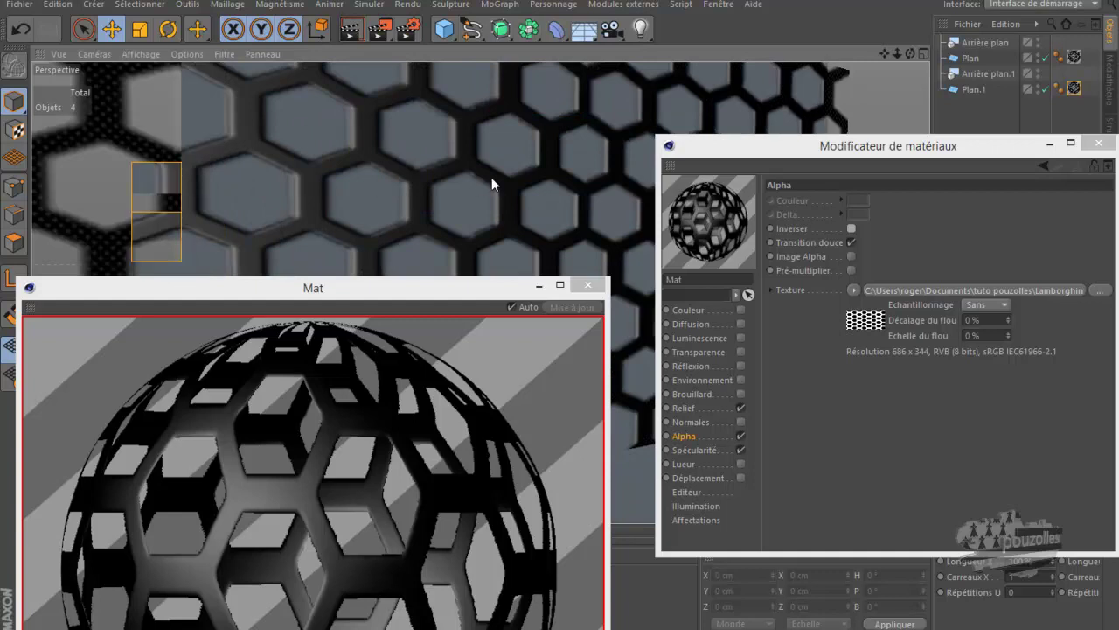
# Set the Relief texture's blur scale to 20 % and render the active view.
pyautogui.click(686, 408)
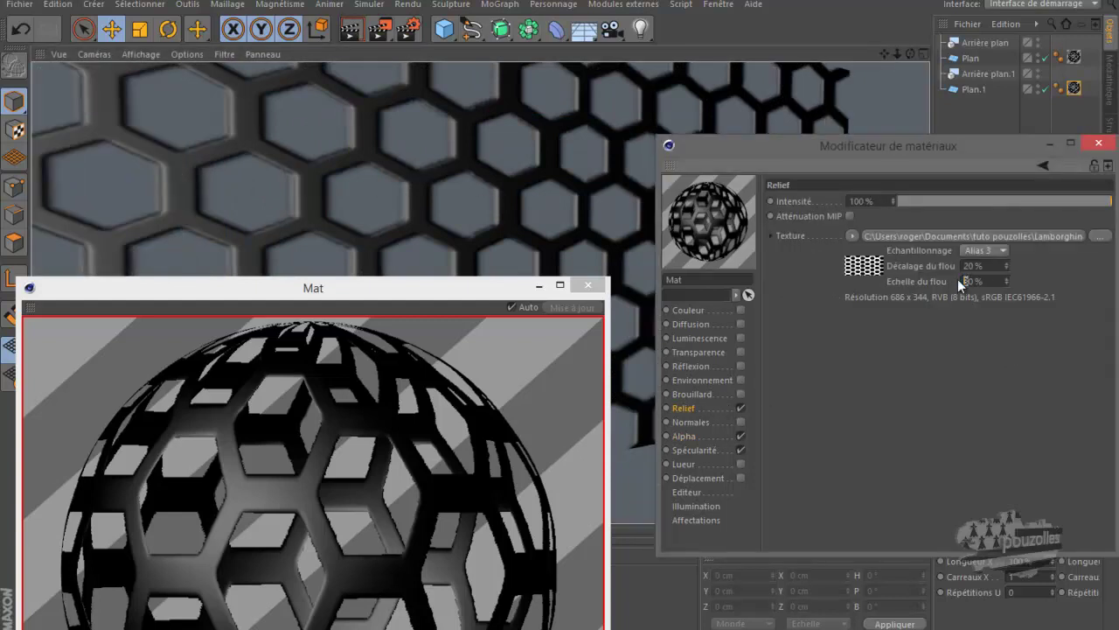
pyautogui.write('2')
pyautogui.press('Return')
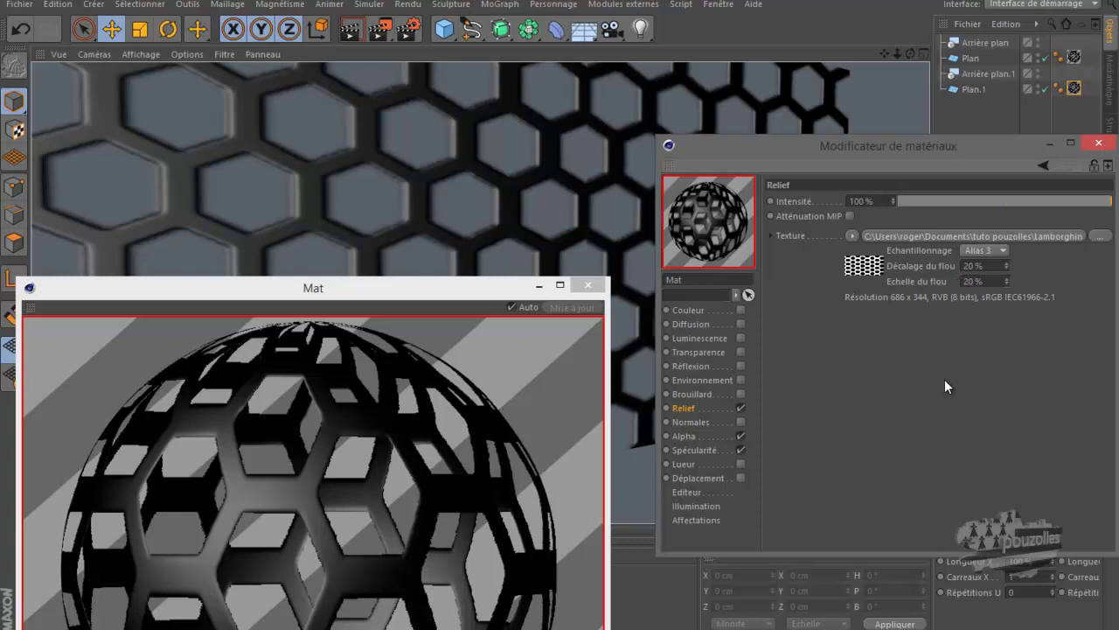
pyautogui.click(354, 33)
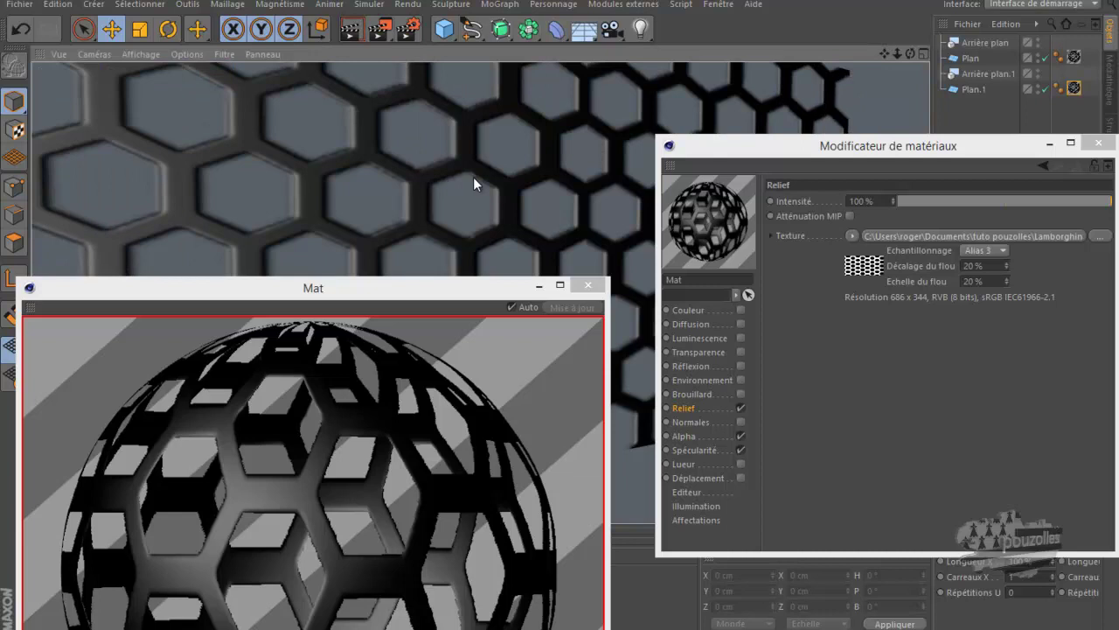
# Try the Alias 2 and SAT sampling modes on the Relief texture, rendering the active view for each.
pyautogui.click(979, 250)
pyautogui.click(980, 328)
pyautogui.click(349, 32)
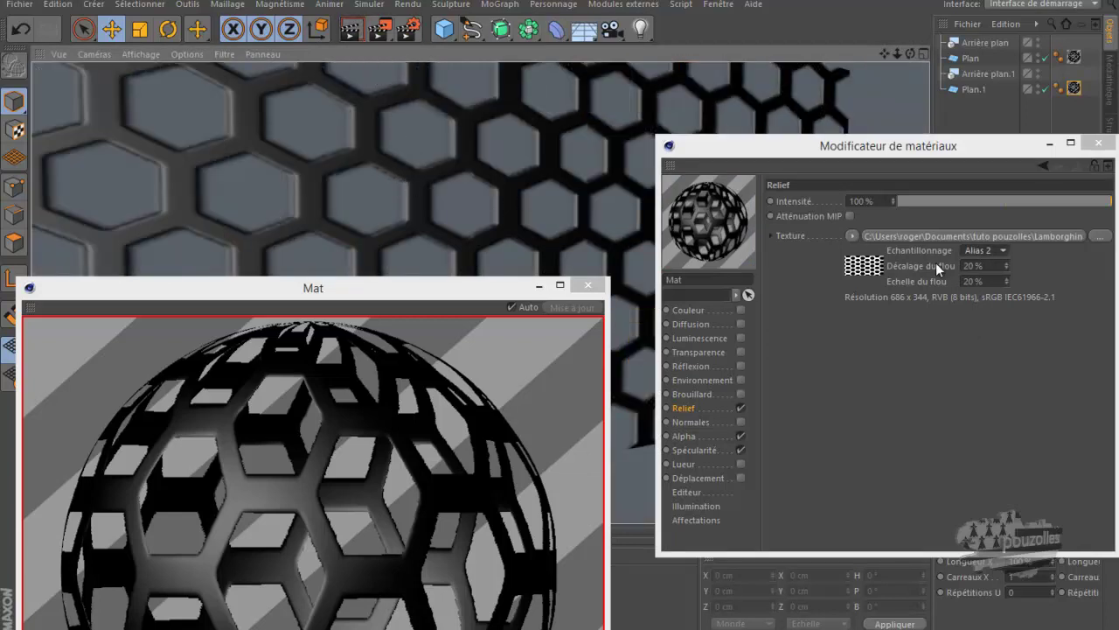
pyautogui.click(978, 251)
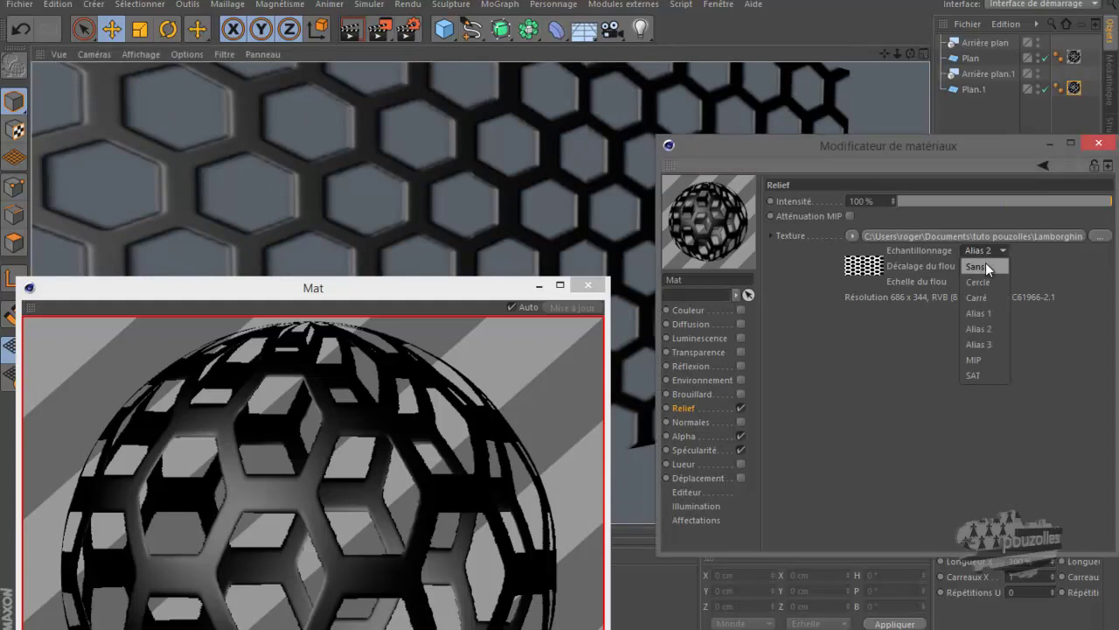
pyautogui.click(989, 376)
pyautogui.click(349, 33)
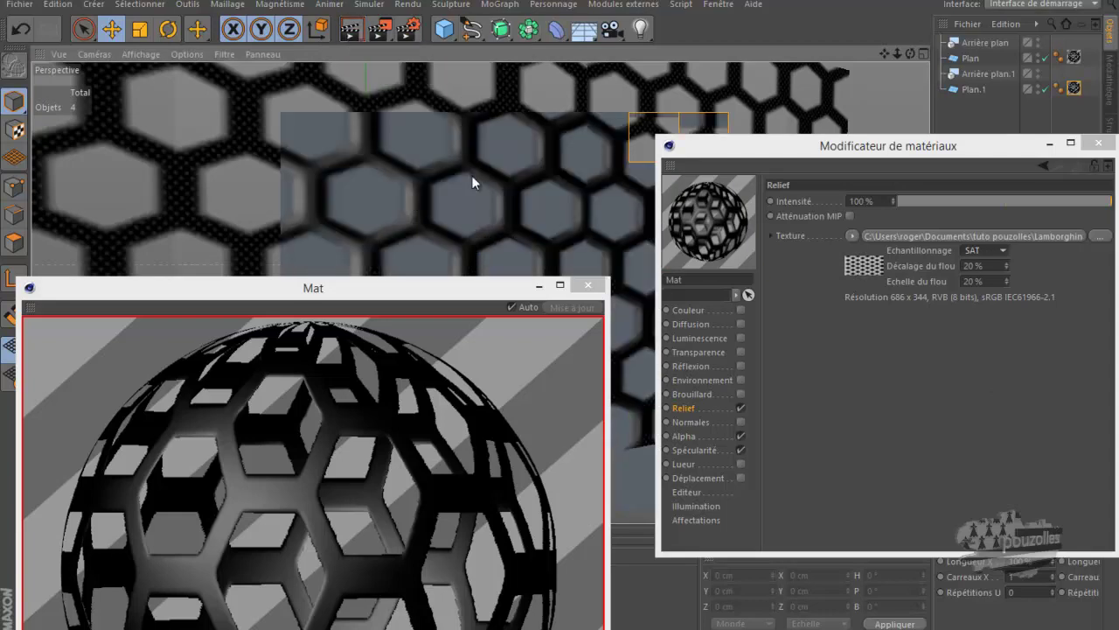
# Test the Sans and Cercle sampling modes on the Relief texture, rendering the active view for each.
pyautogui.click(991, 251)
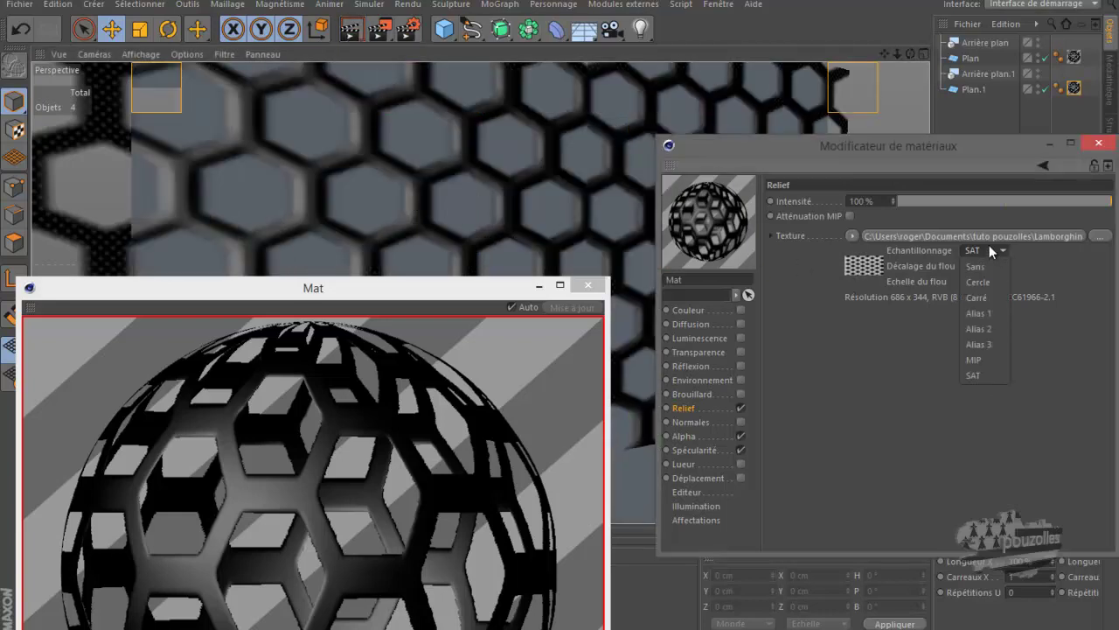
pyautogui.click(986, 264)
pyautogui.click(351, 31)
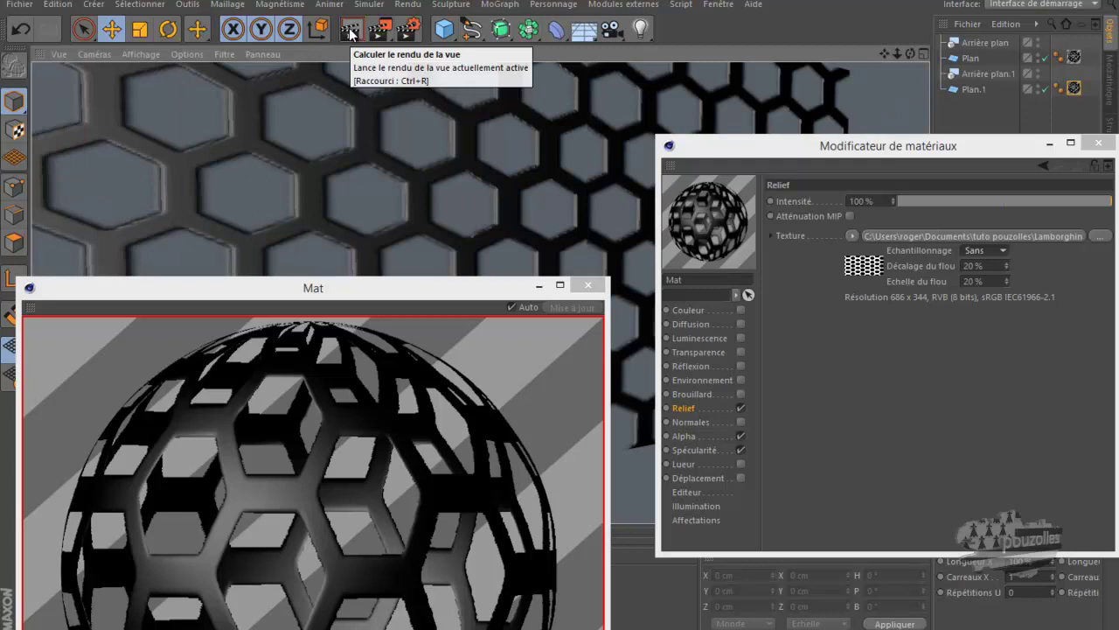
pyautogui.click(977, 251)
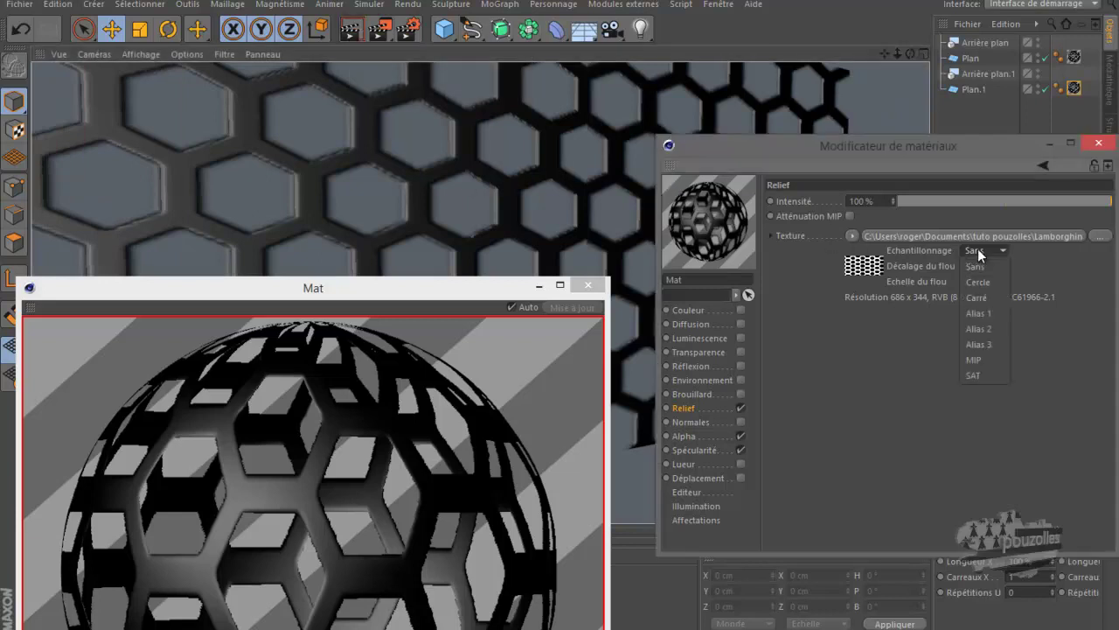
pyautogui.click(987, 282)
pyautogui.click(350, 30)
pyautogui.click(350, 31)
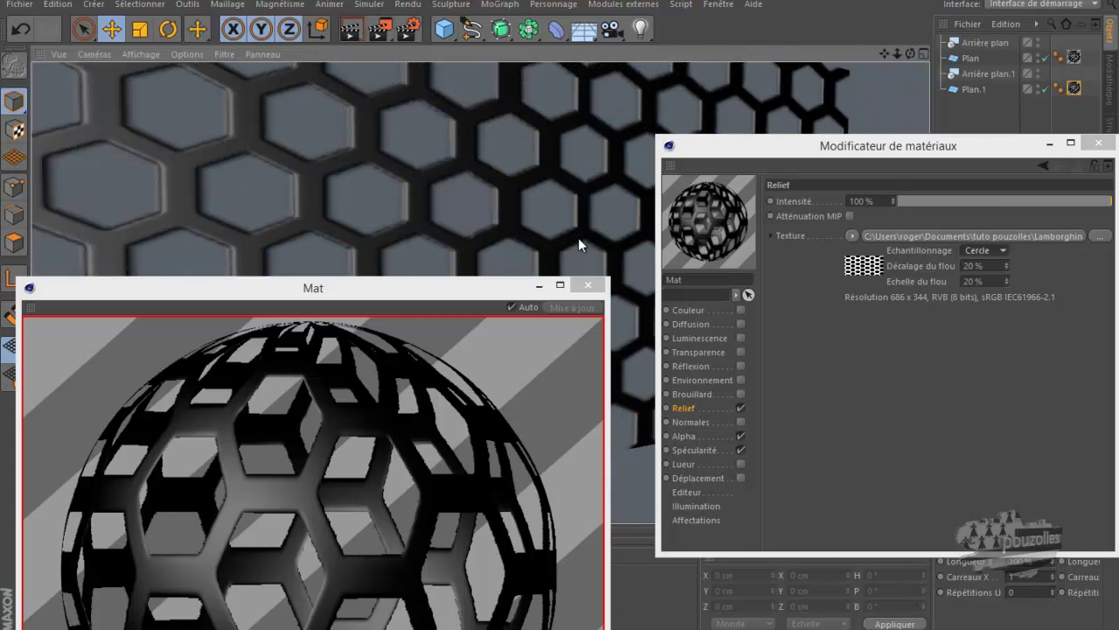
# Try Carré sampling on the Relief texture and render the active view.
pyautogui.click(977, 251)
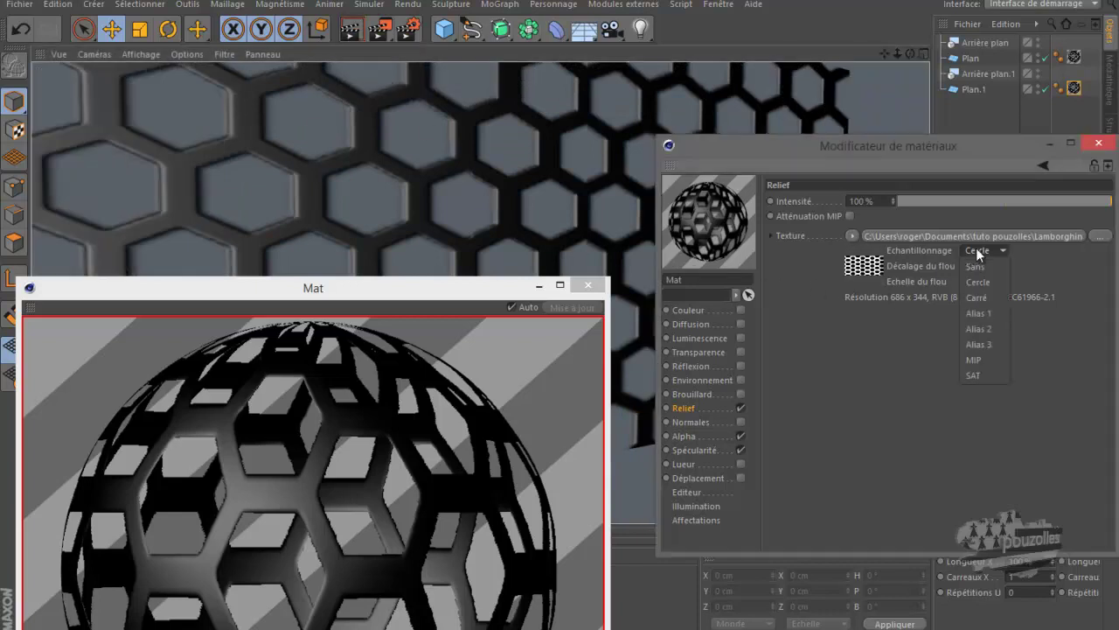
pyautogui.click(982, 300)
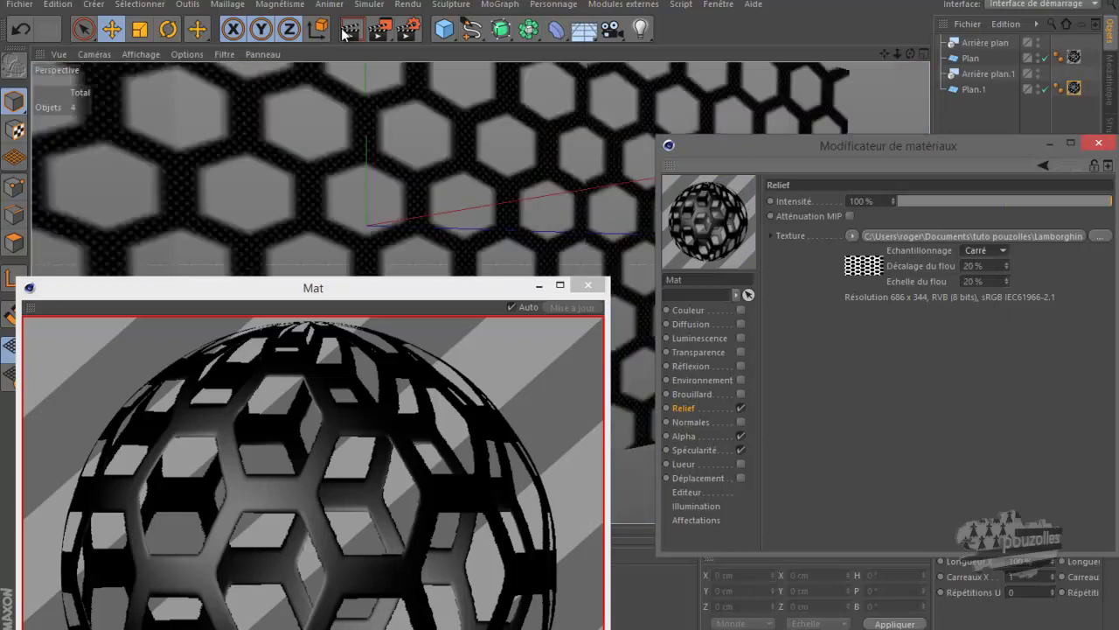
pyautogui.click(349, 33)
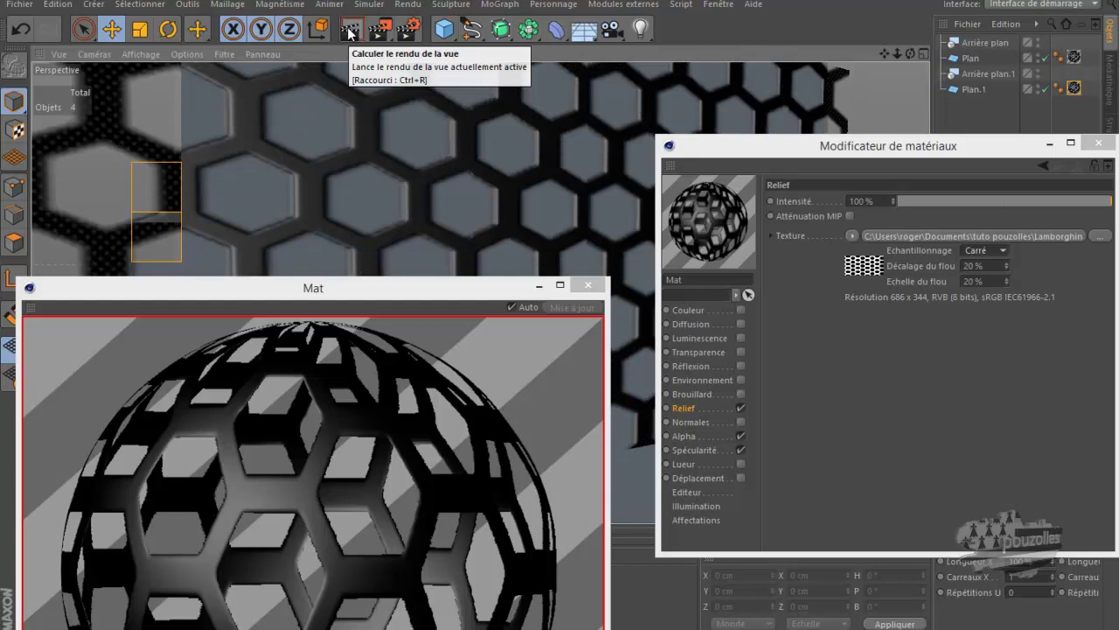
# Set the Relief texture's sampling back to Alias 3 and render the active view.
pyautogui.click(971, 251)
pyautogui.click(978, 344)
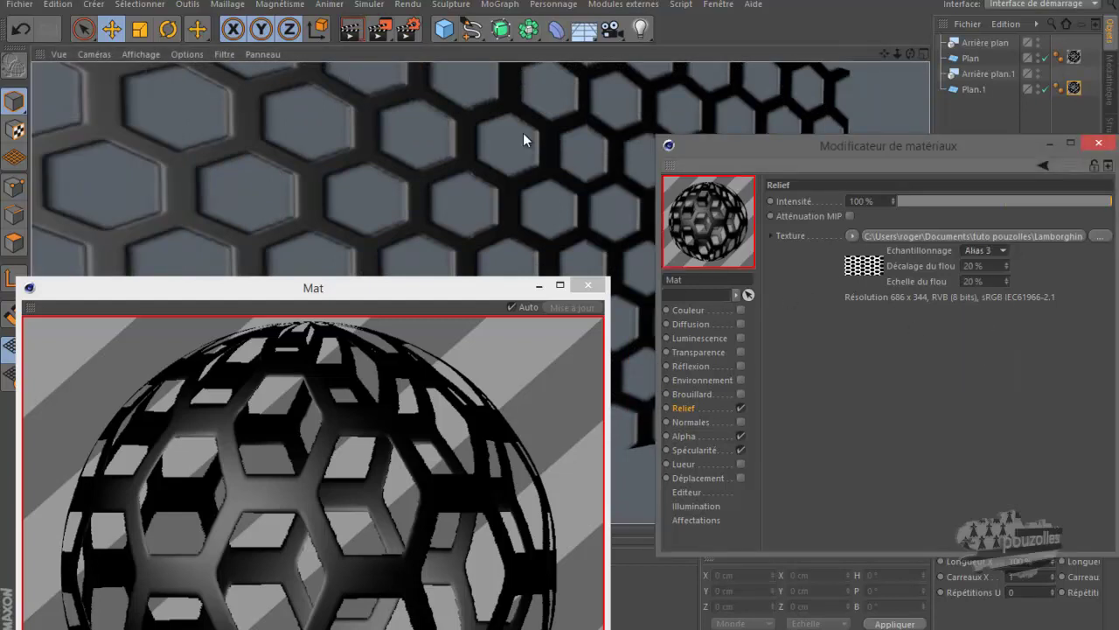
pyautogui.click(350, 34)
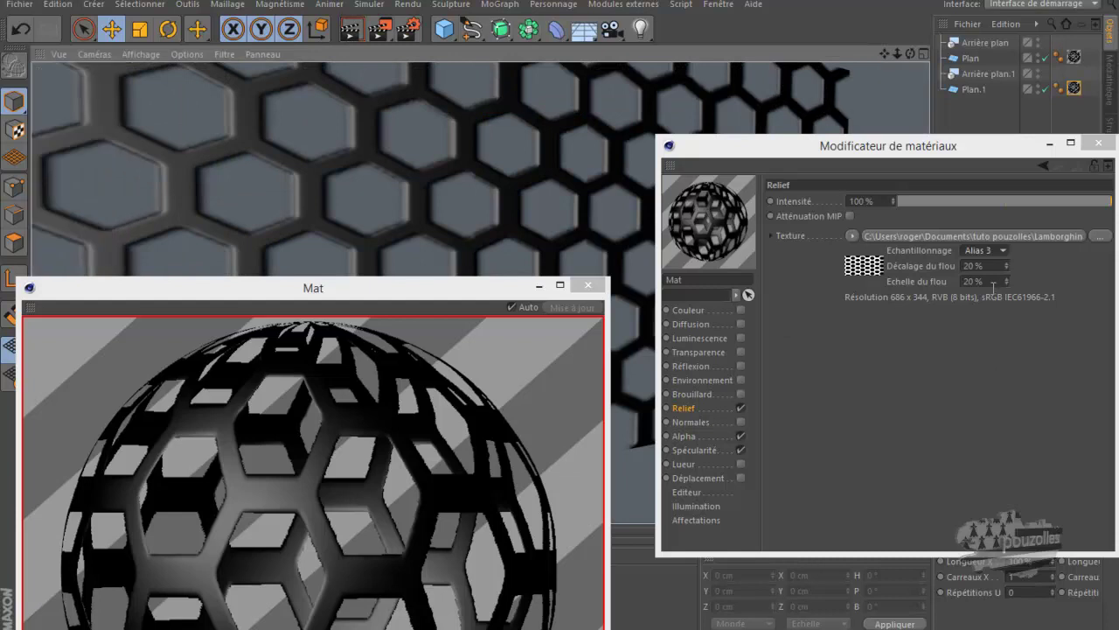
# Close the material editor and the enlarged Mat preview, and render the view with the entire grille plane in frame.
pyautogui.click(1098, 142)
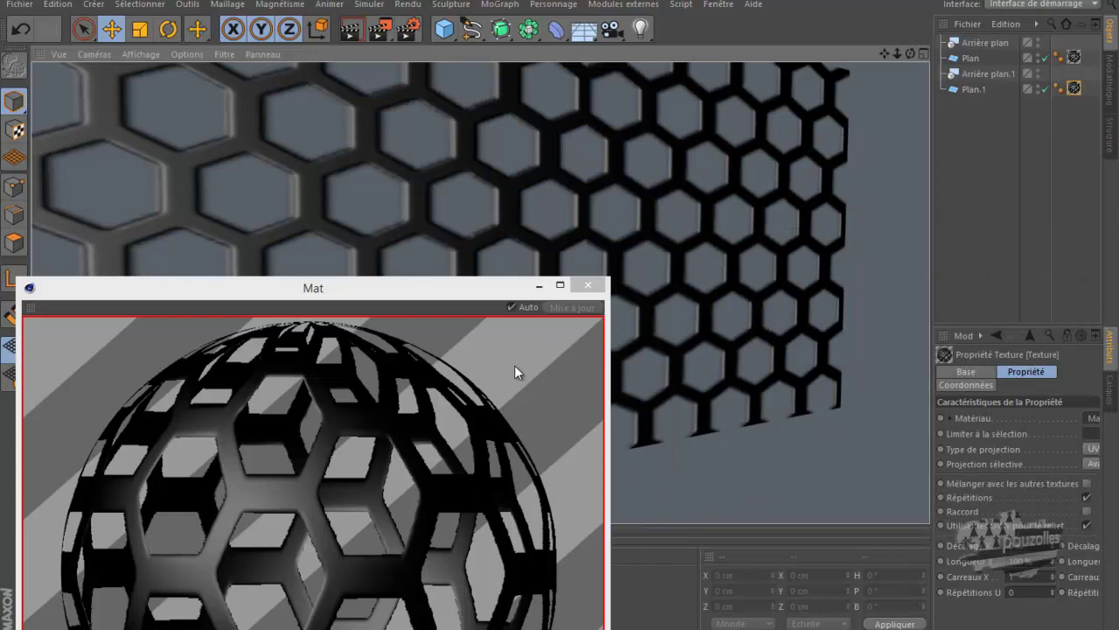
pyautogui.click(584, 290)
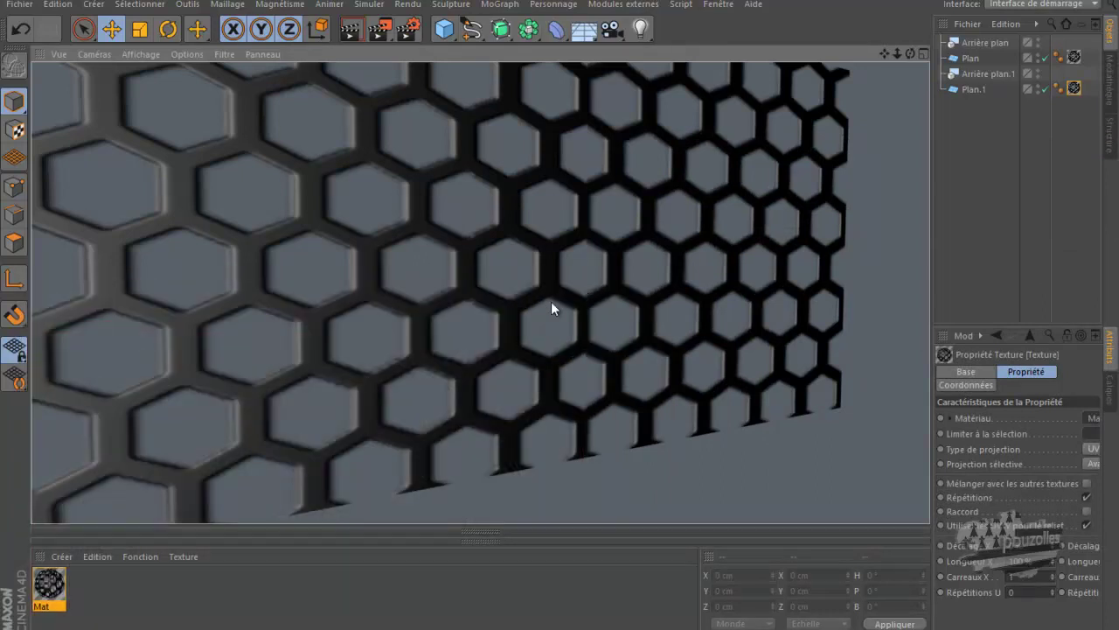
pyautogui.keyDown('alt'); pyautogui.moveTo(704, 334); pyautogui.dragTo(434, 361, button='right'); pyautogui.keyUp('alt')
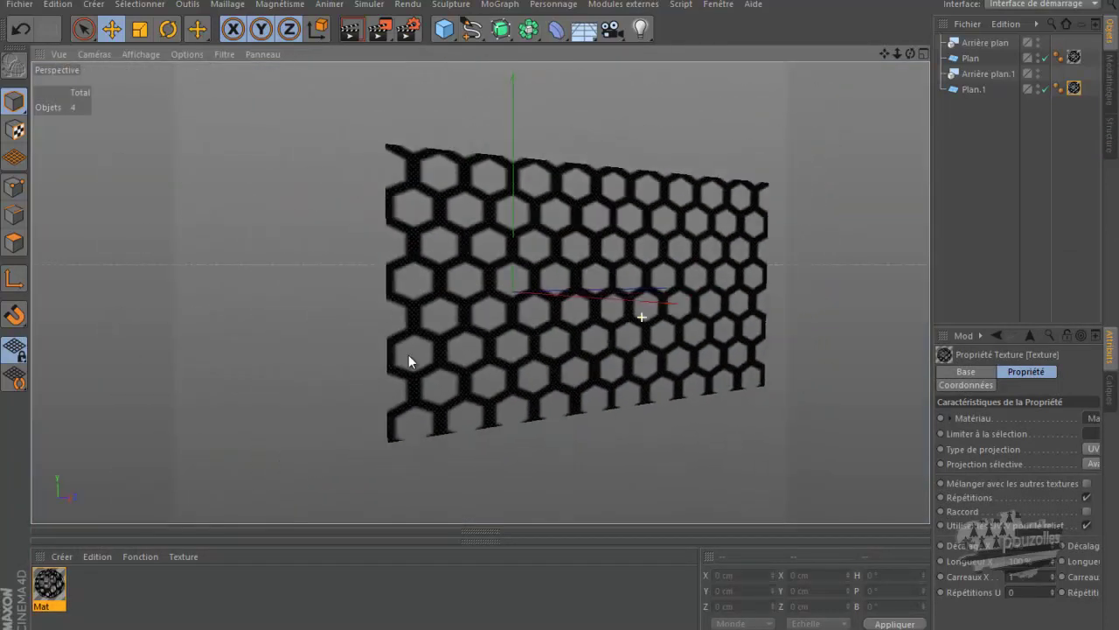
pyautogui.click(350, 33)
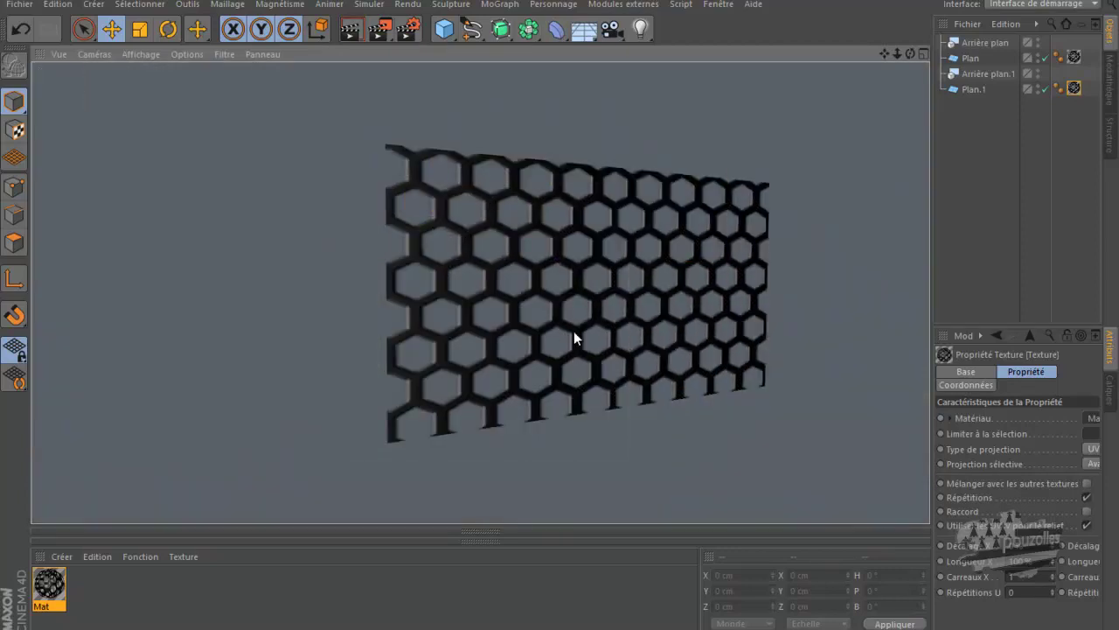
# Render a close-up of the grille to check its relief and alpha edges, and return to the overall view.
pyautogui.scroll(5, 668, 290)
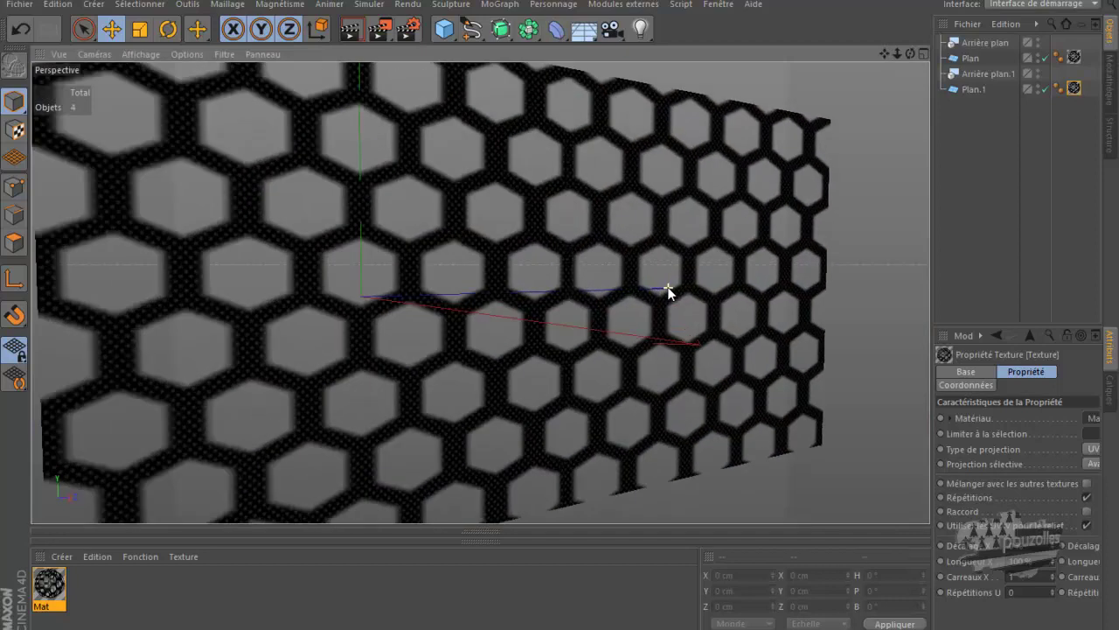
pyautogui.scroll(4, 668, 290)
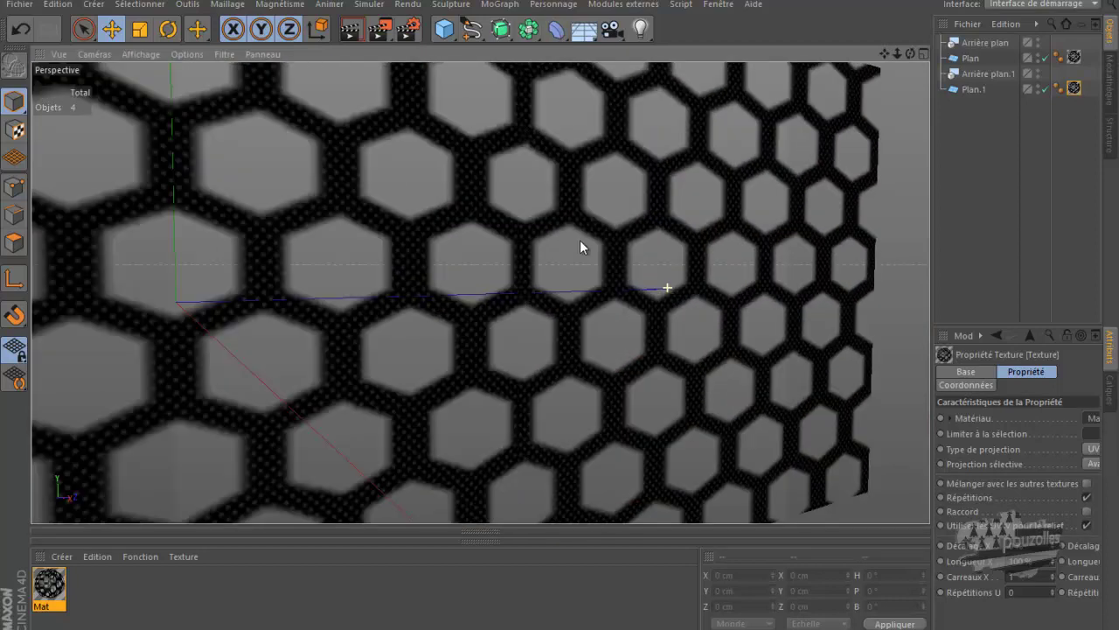
pyautogui.click(351, 31)
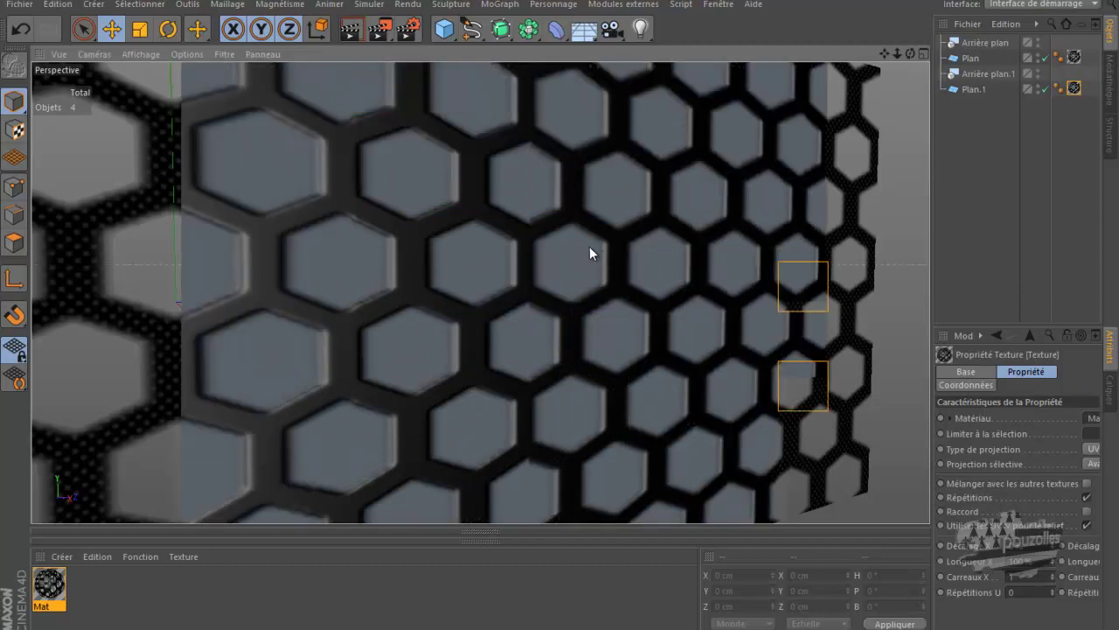
pyautogui.scroll(-4, 589, 247)
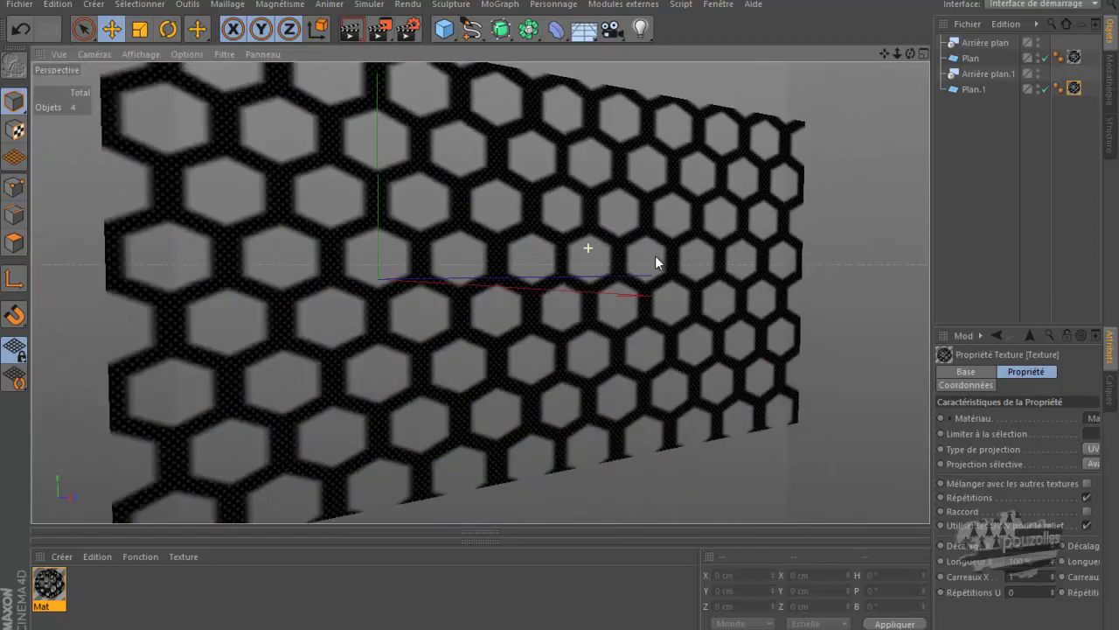
pyautogui.scroll(-6, 655, 256)
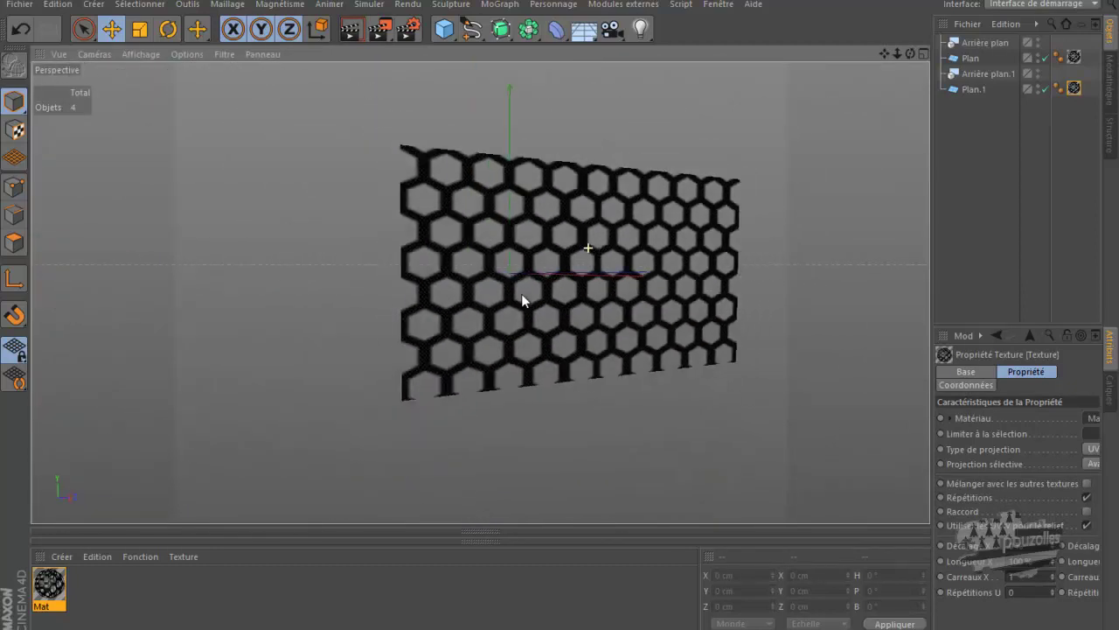
# Render the grille from farther away and again from closer up to compare its relief and edges.
pyautogui.scroll(-4, 401, 289)
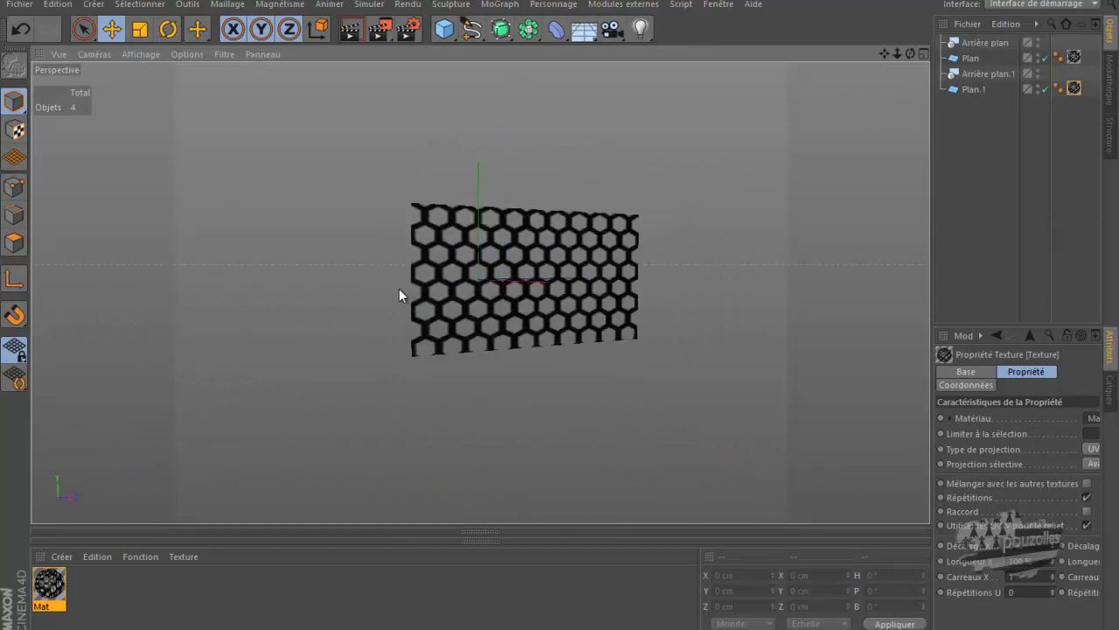
pyautogui.click(349, 32)
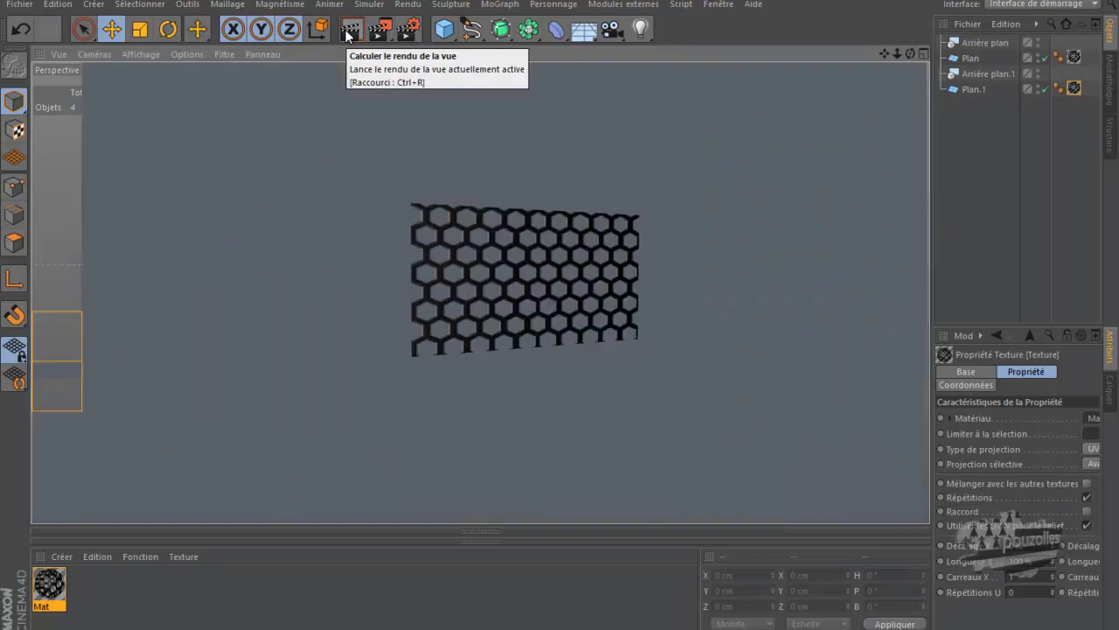
pyautogui.scroll(5, 598, 241)
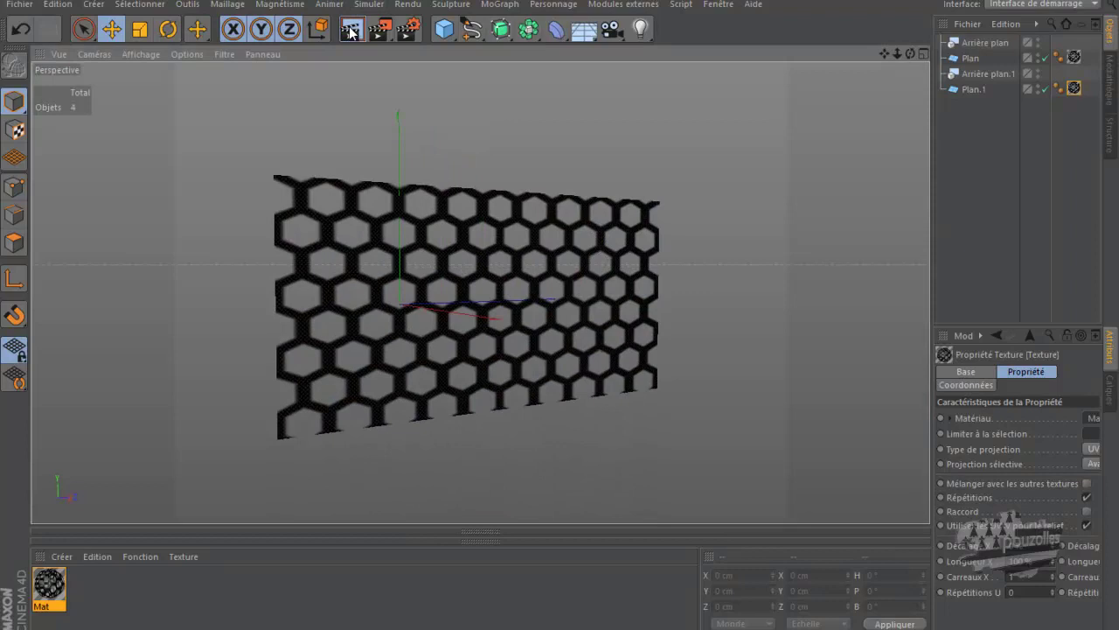
pyautogui.click(350, 30)
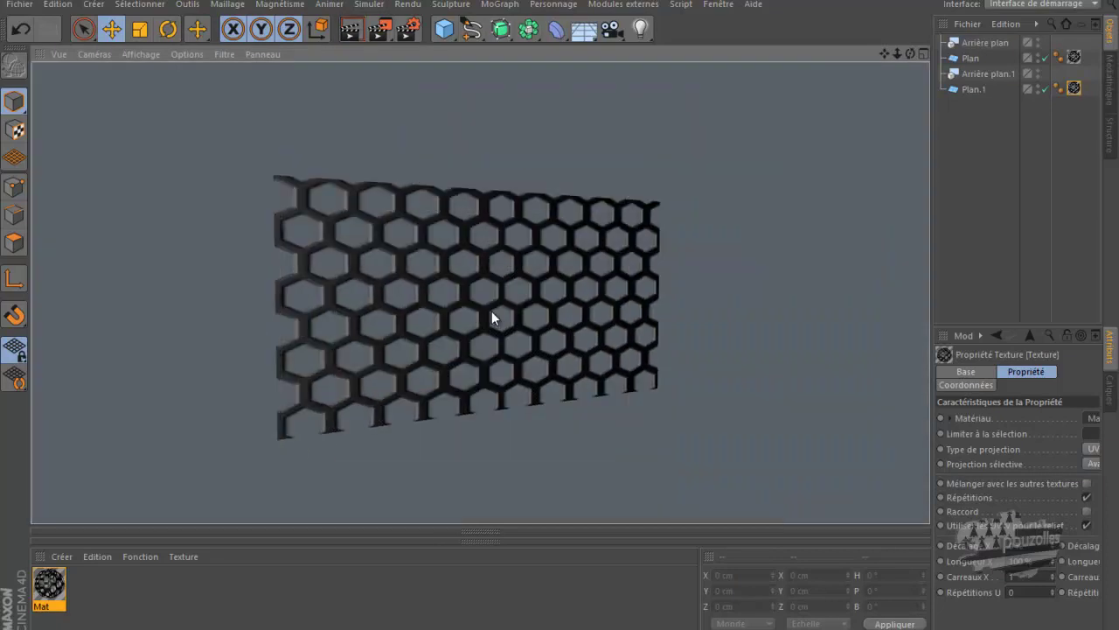
# Remove the texture tag from Plan.1 and switch to the grille image in GIMP.
pyautogui.click(1076, 88)
pyautogui.press('Delete')
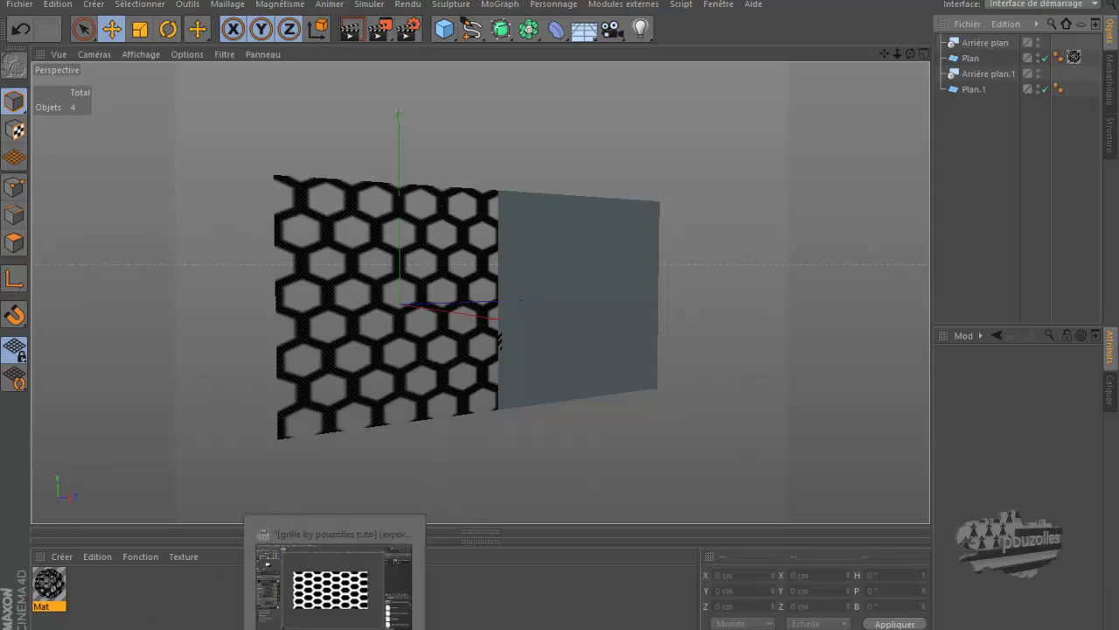
pyautogui.click(348, 627)
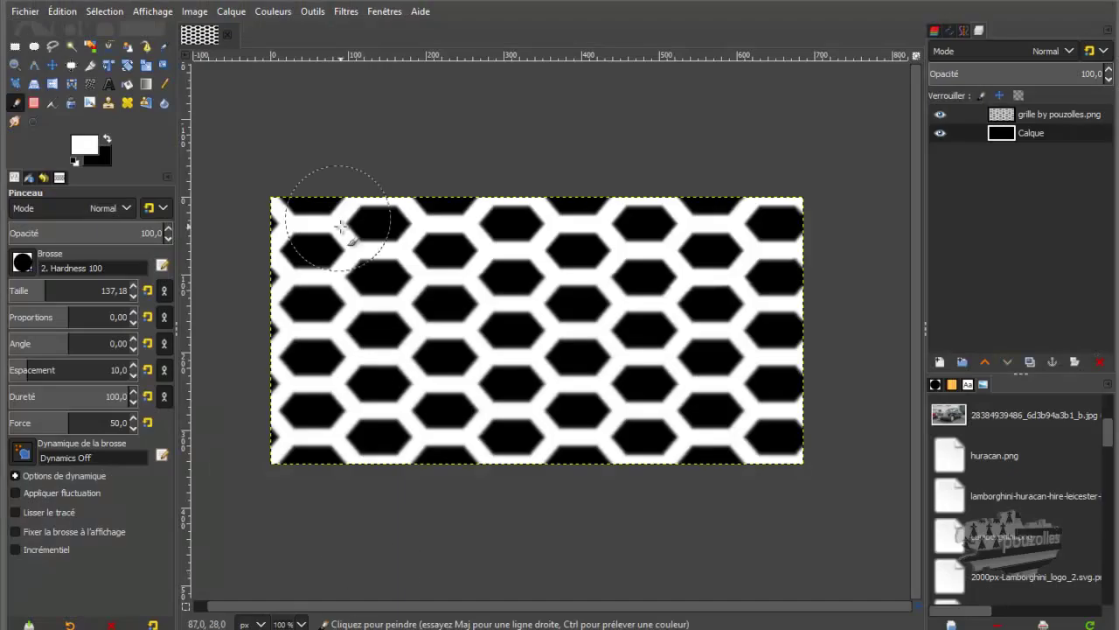
# Undo the added black layer, the white brush strokes and the colour selection, back to the plain black grille.
pyautogui.click(70, 11)
pyautogui.click(79, 32)
pyautogui.click(62, 11)
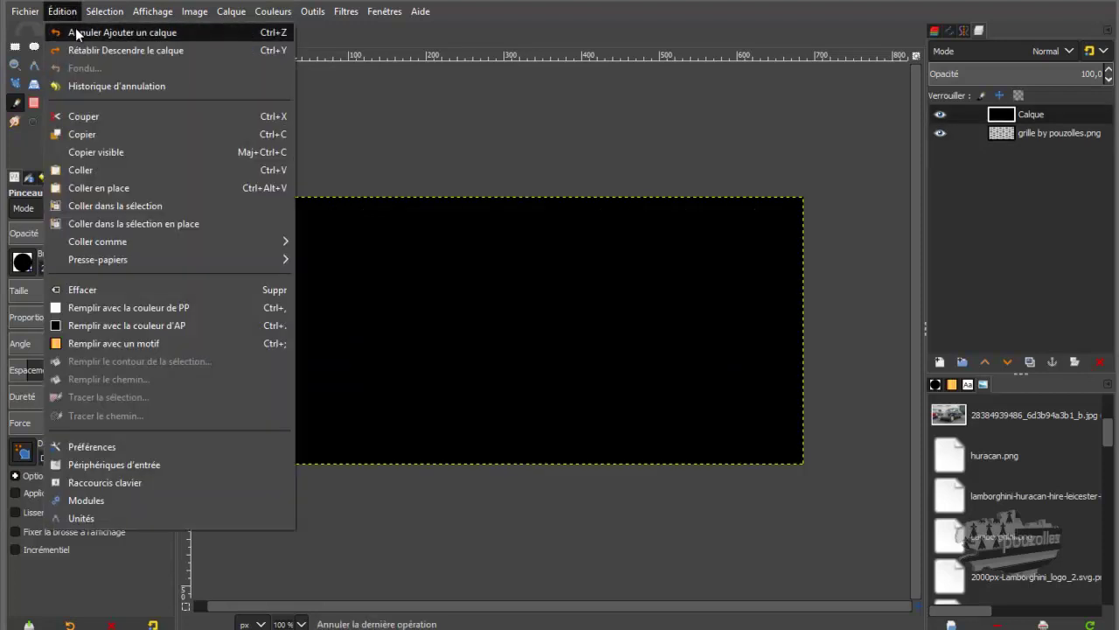
pyautogui.click(75, 29)
pyautogui.click(69, 13)
pyautogui.click(77, 32)
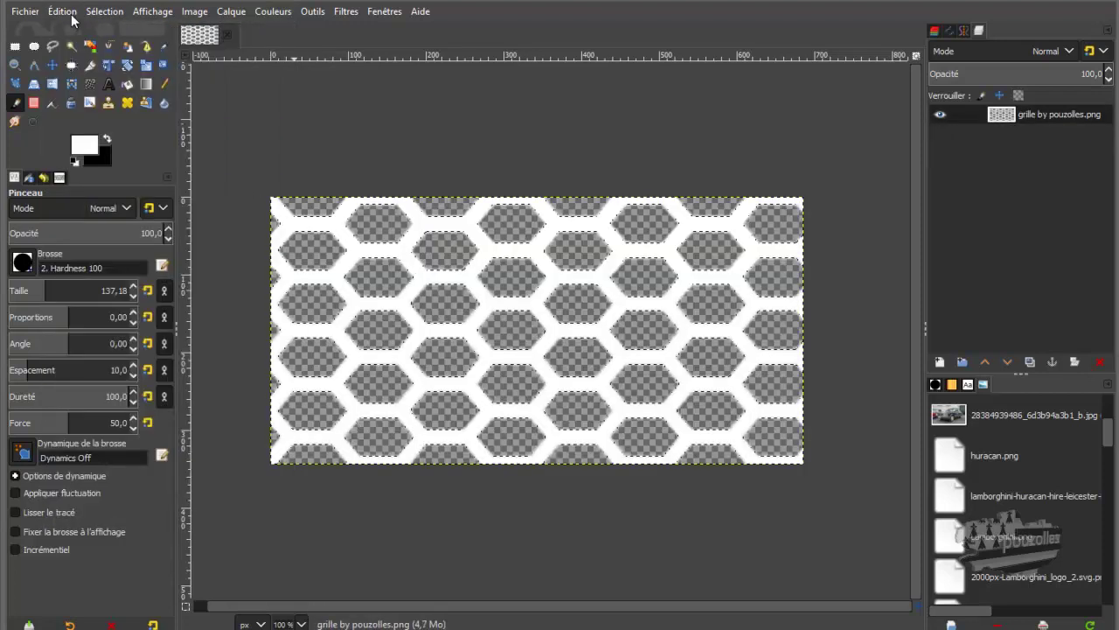
pyautogui.click(70, 12)
pyautogui.click(77, 31)
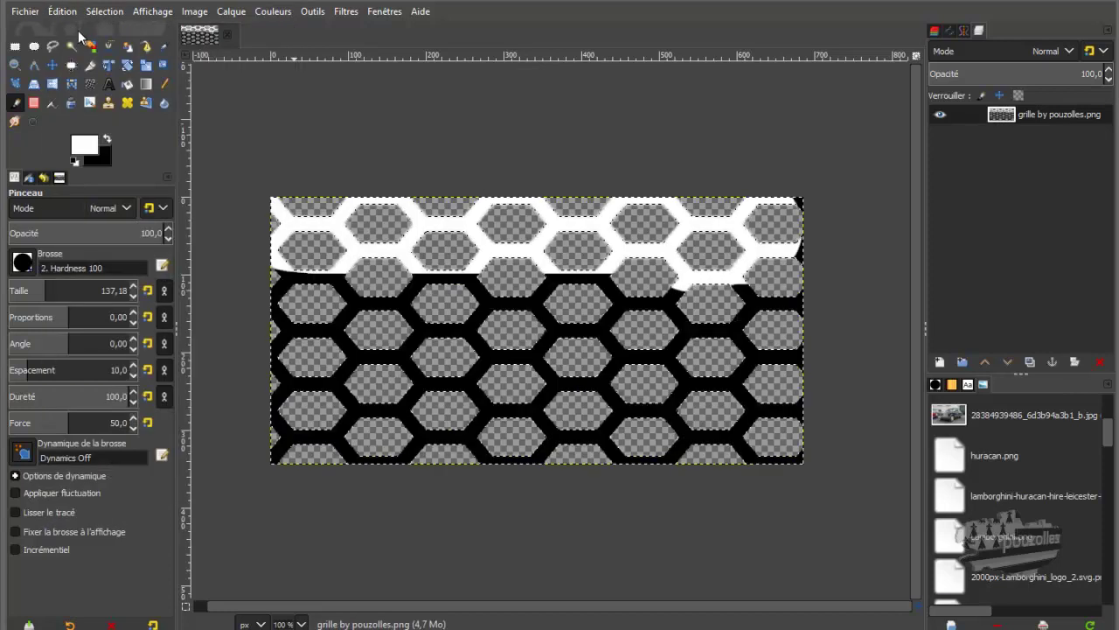
pyautogui.click(69, 13)
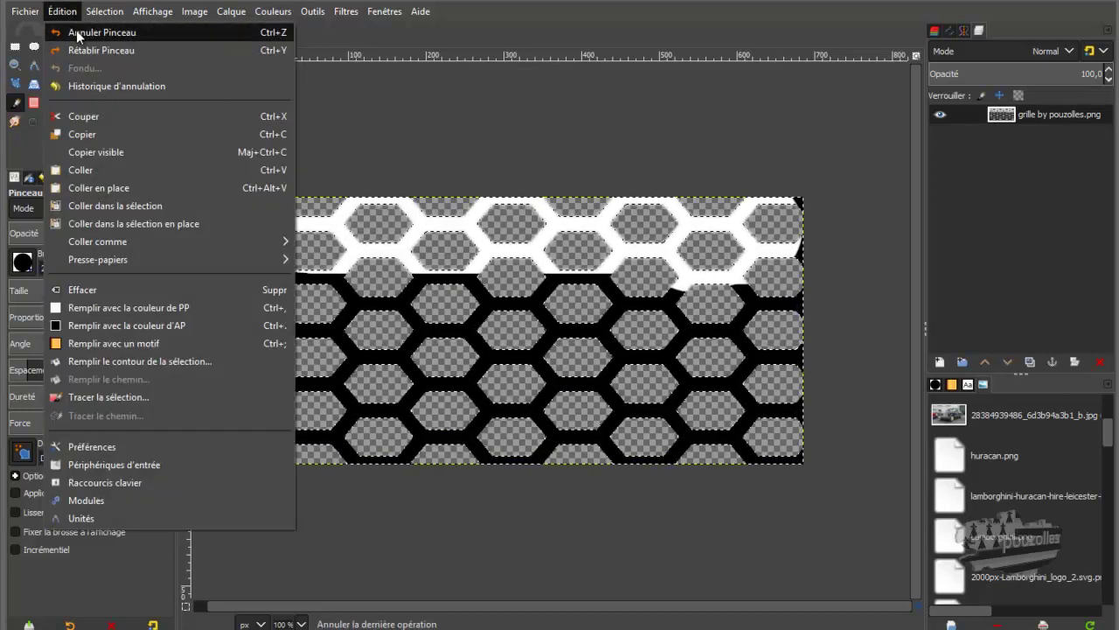
pyautogui.click(76, 31)
pyautogui.click(67, 12)
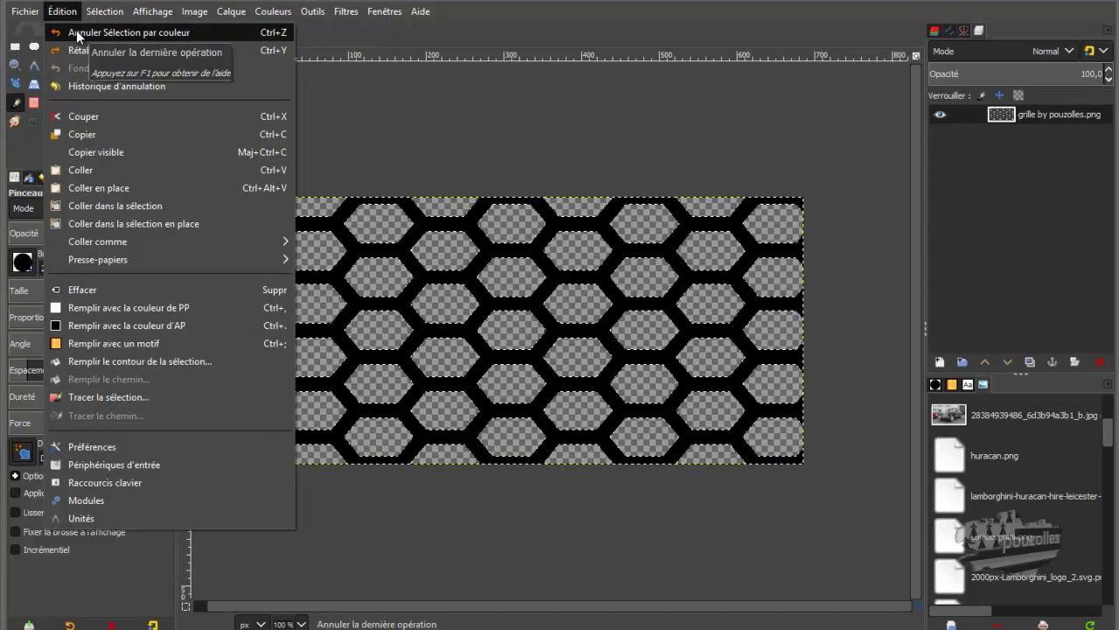
pyautogui.click(76, 31)
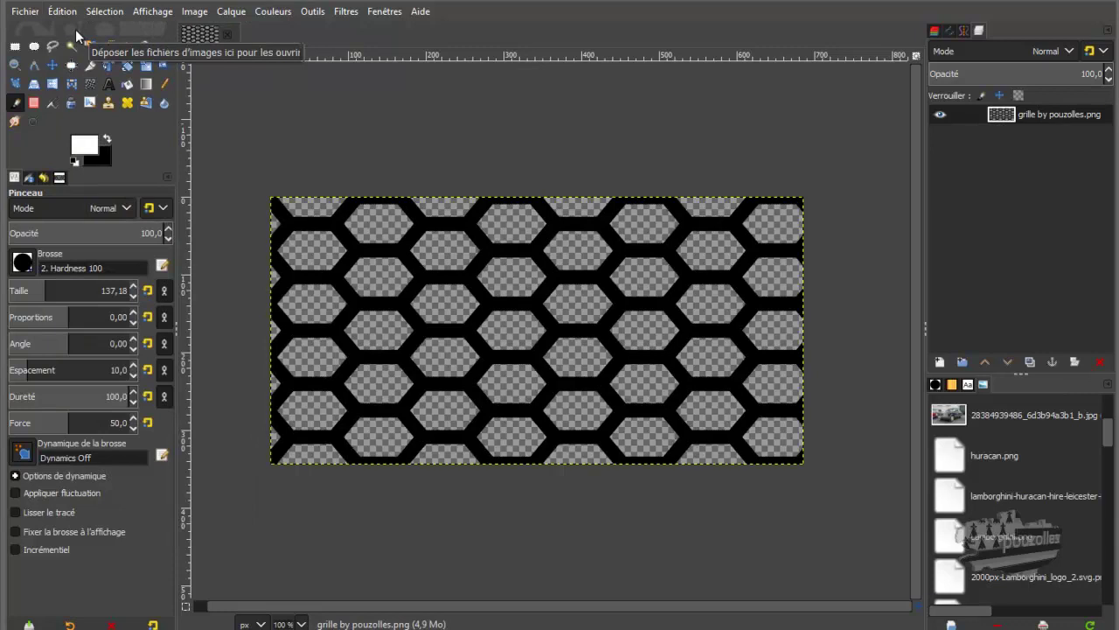
# Select the black grille bars by colour with Lissage enabled, edges softened by a 4,8 radius and a threshold of 23,0.
pyautogui.click(90, 46)
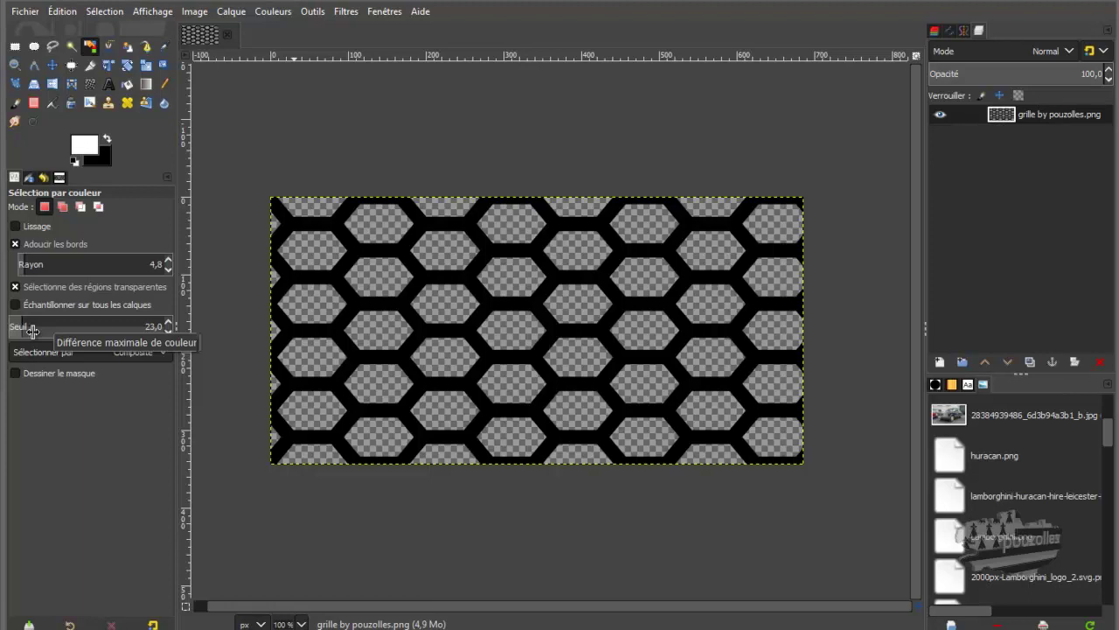
pyautogui.click(19, 226)
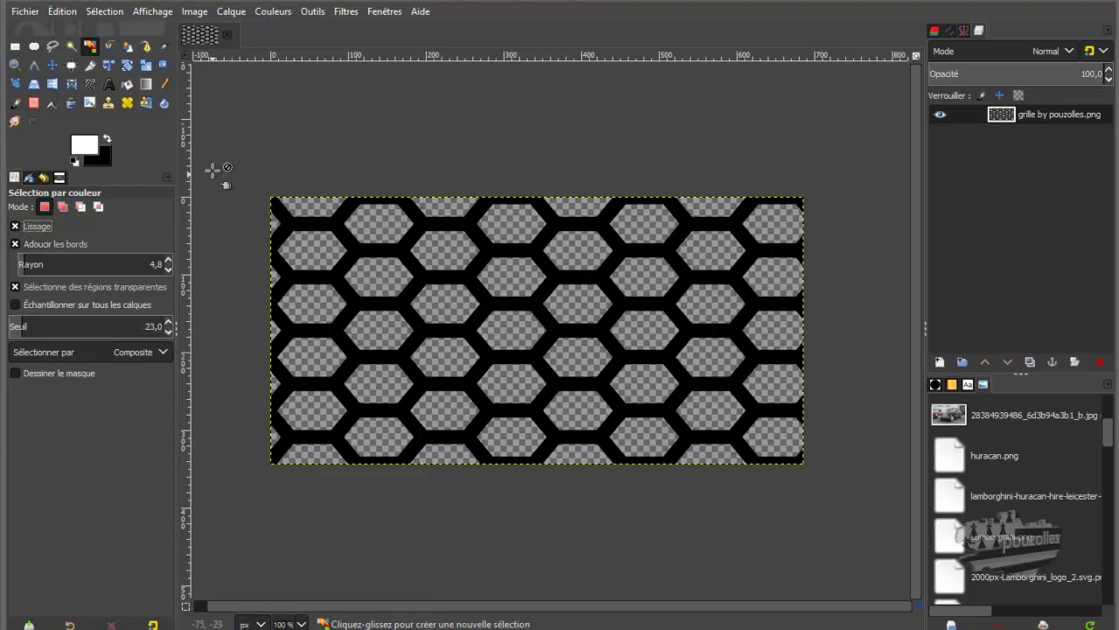
pyautogui.click(334, 216)
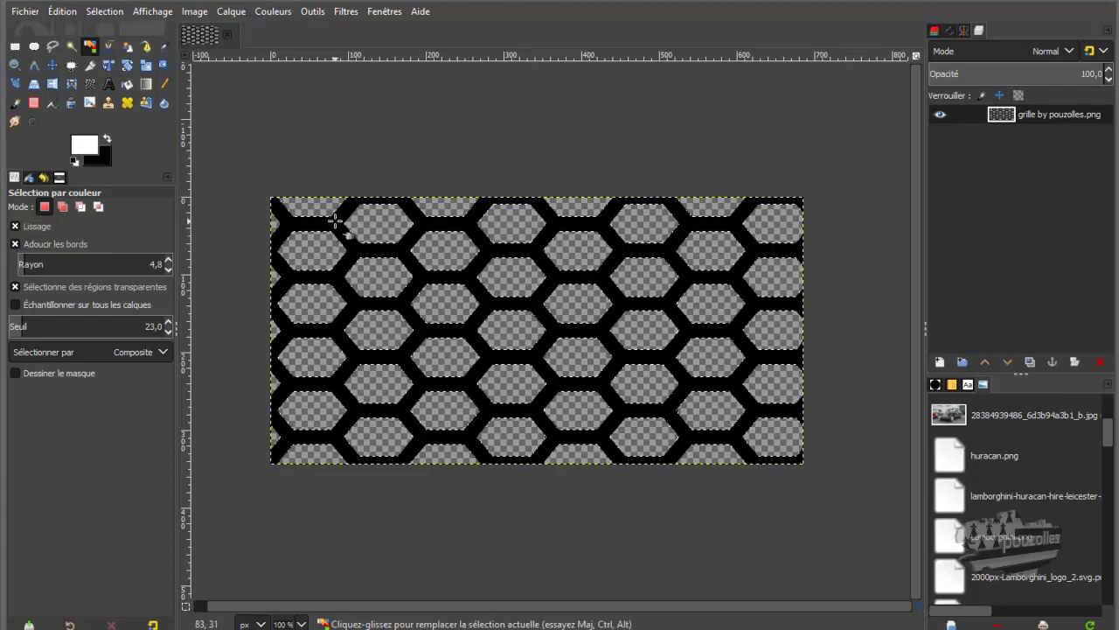
# Try painting the upper rows of the selected grille white with the brush, inspect the edges and undo the strokes.
pyautogui.click(15, 102)
pyautogui.moveTo(261, 214); pyautogui.dragTo(764, 219)
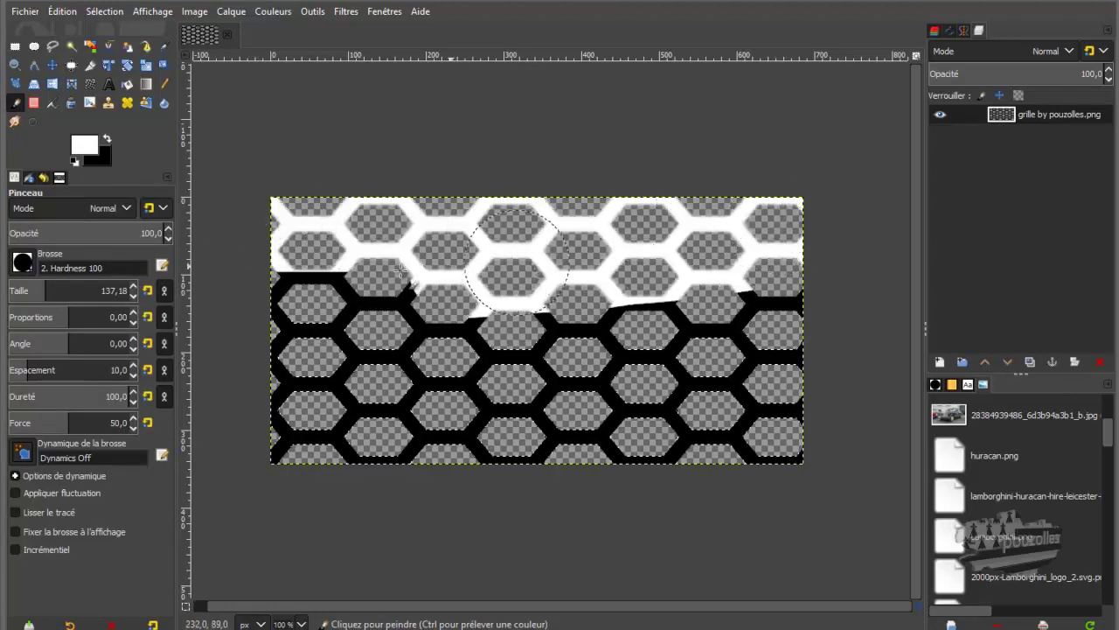
pyautogui.moveTo(441, 266); pyautogui.dragTo(293, 288)
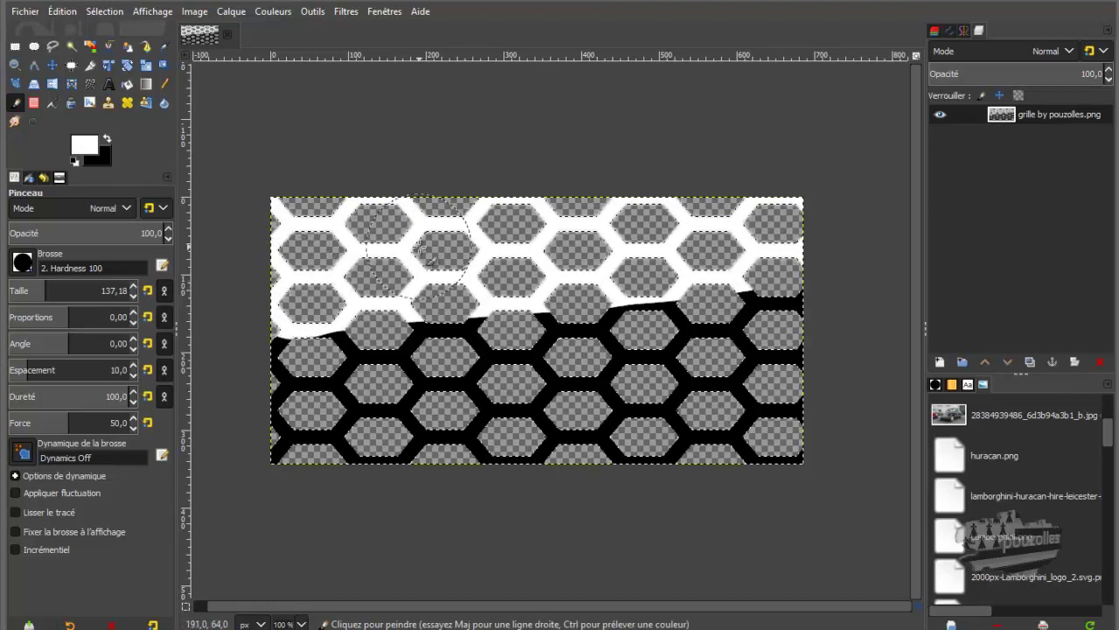
pyautogui.keyDown('ctrl'); pyautogui.scroll(3, 398, 250); pyautogui.keyUp('ctrl')
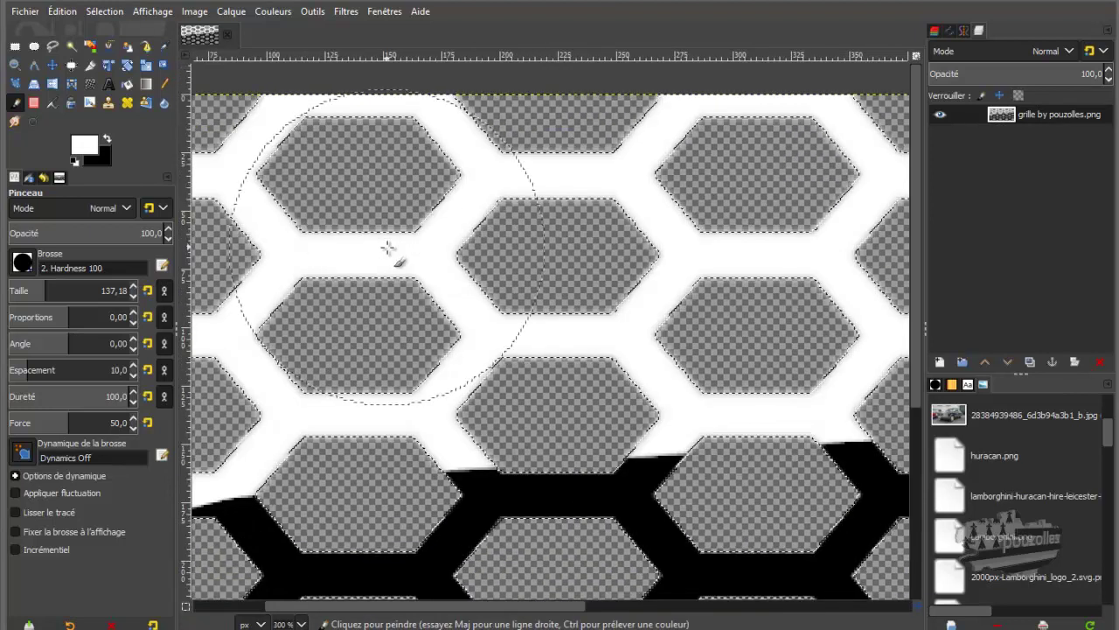
pyautogui.click(62, 12)
pyautogui.click(70, 36)
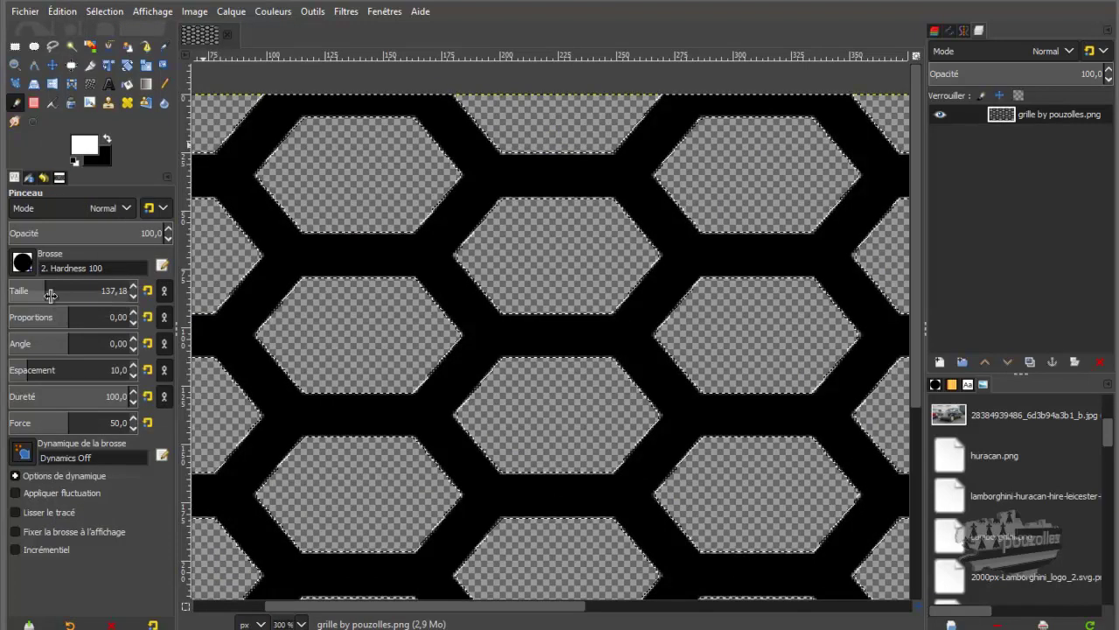
# Set the brush spacing to 27,2 and paint the entire selected grille white.
pyautogui.click(44, 373)
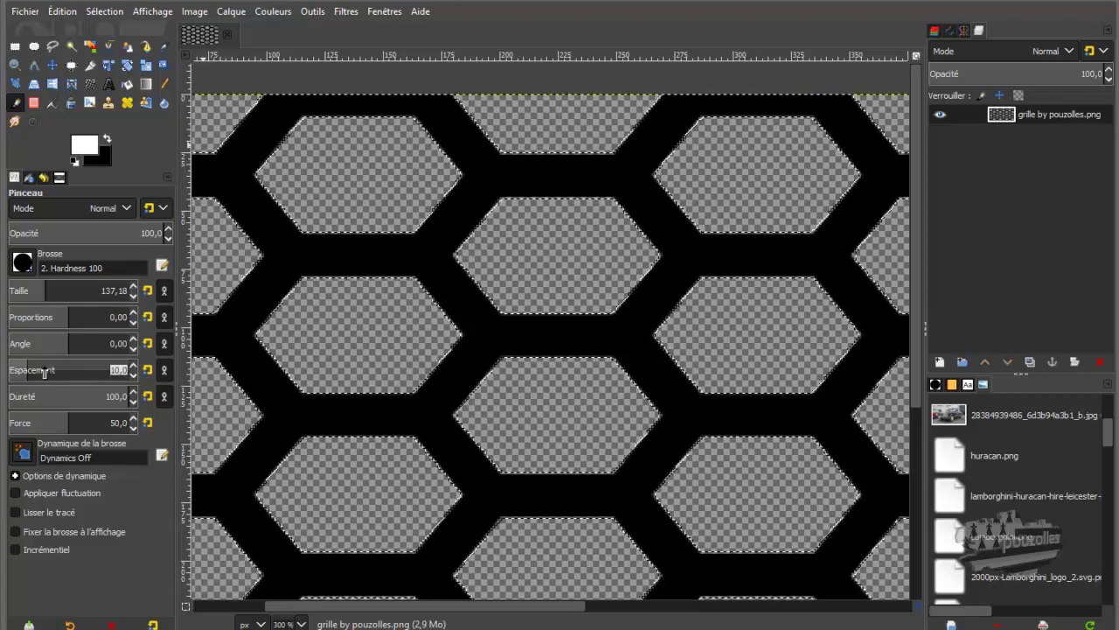
pyautogui.write('27,2')
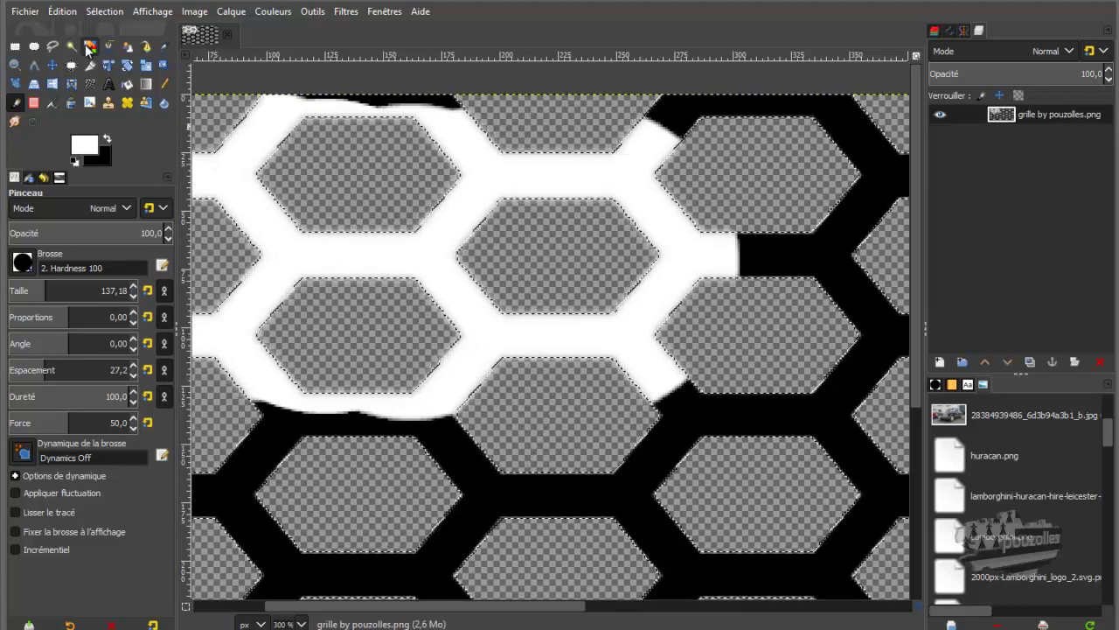
pyautogui.click(62, 12)
pyautogui.click(62, 32)
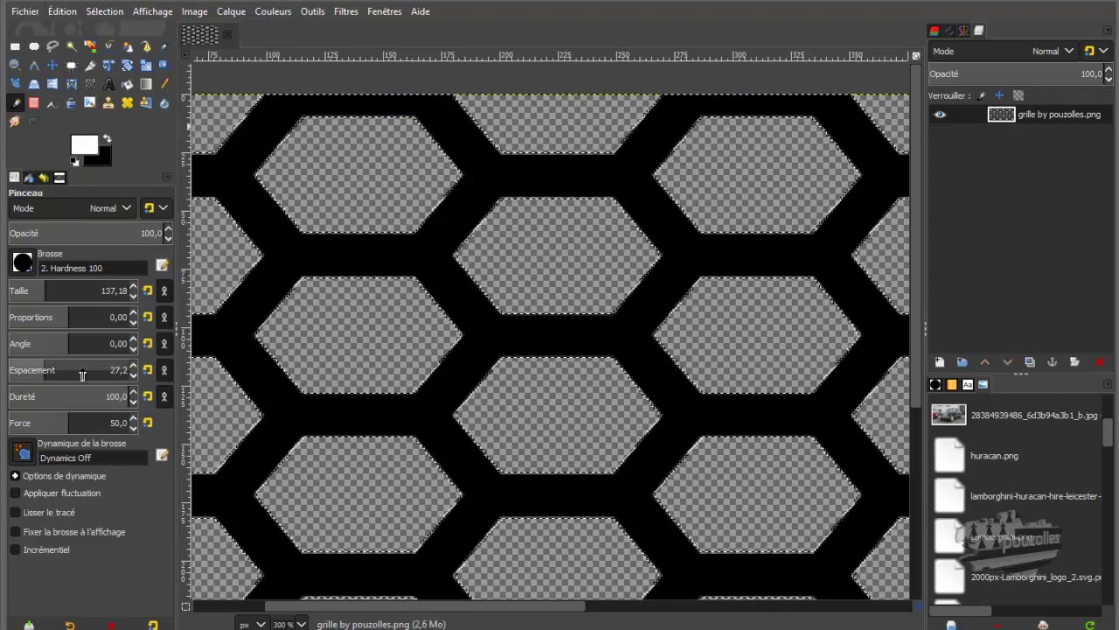
pyautogui.press('1')
pyautogui.moveTo(347, 276)
pyautogui.mouseDown()
pyautogui.moveTo(791, 254)
pyautogui.moveTo(725, 325)
pyautogui.moveTo(315, 402)
pyautogui.moveTo(704, 378)
pyautogui.moveTo(750, 430)
pyautogui.moveTo(350, 499)
pyautogui.moveTo(545, 512)
pyautogui.moveTo(862, 499)
pyautogui.mouseUp()
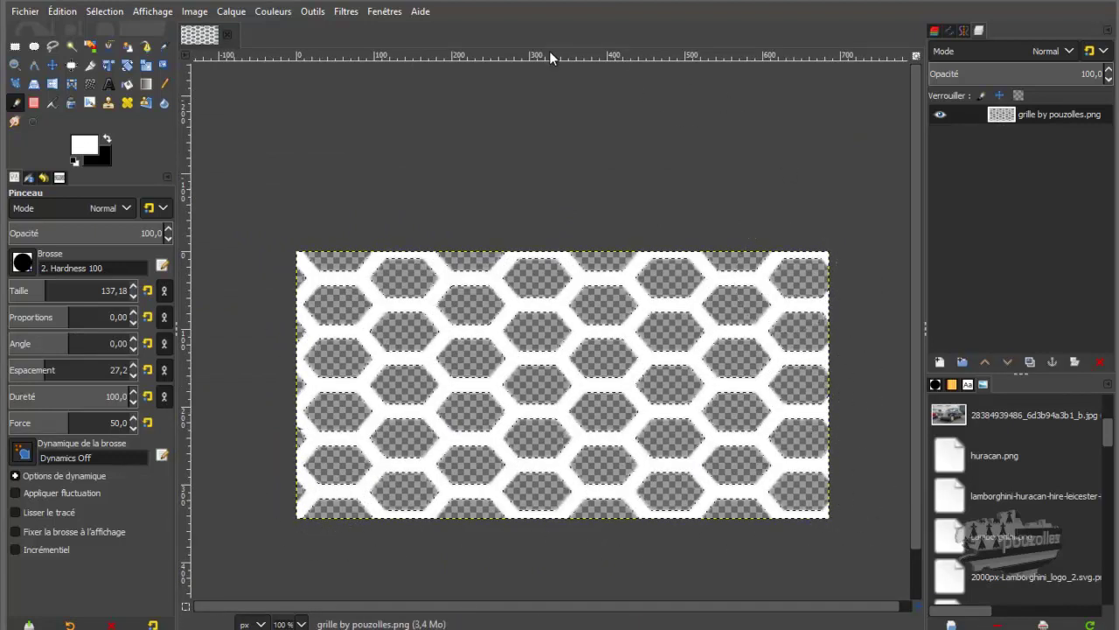
# Clear the selection and apply a Gaussian blur of 4,50 in X and Y to the white grille layer.
pyautogui.click(346, 11)
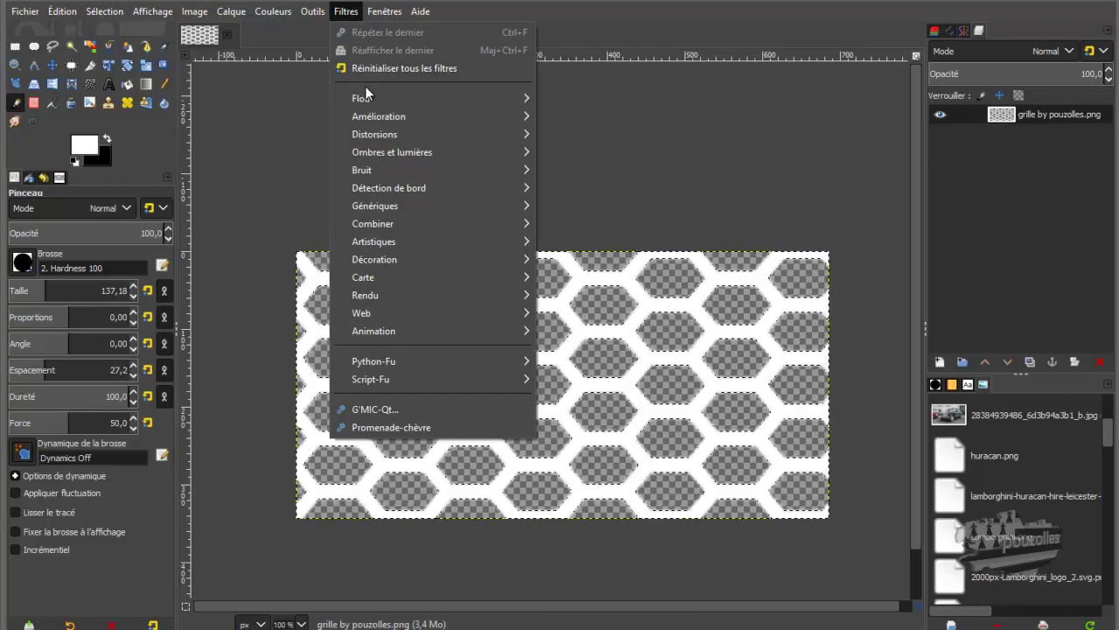
pyautogui.moveTo(418, 96)
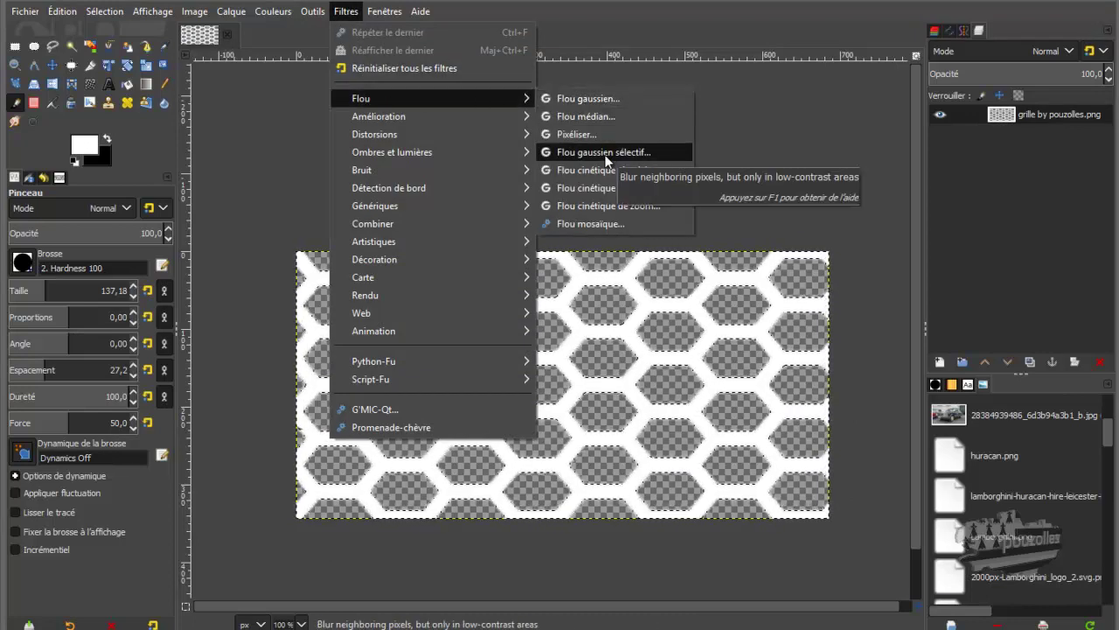
pyautogui.click(596, 100)
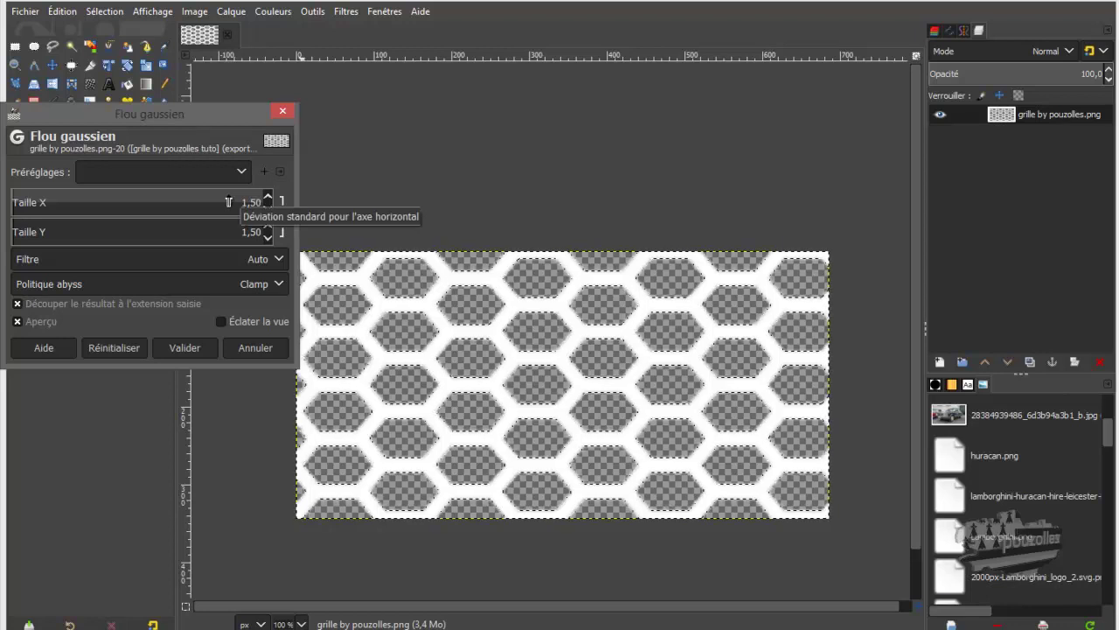
pyautogui.click(106, 12)
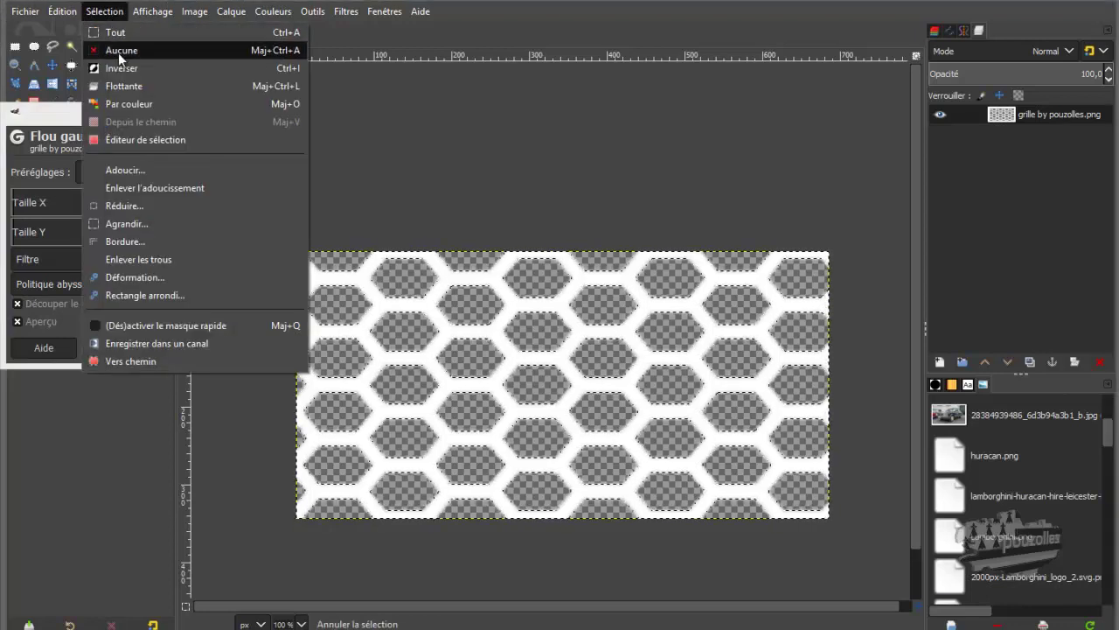
pyautogui.click(120, 51)
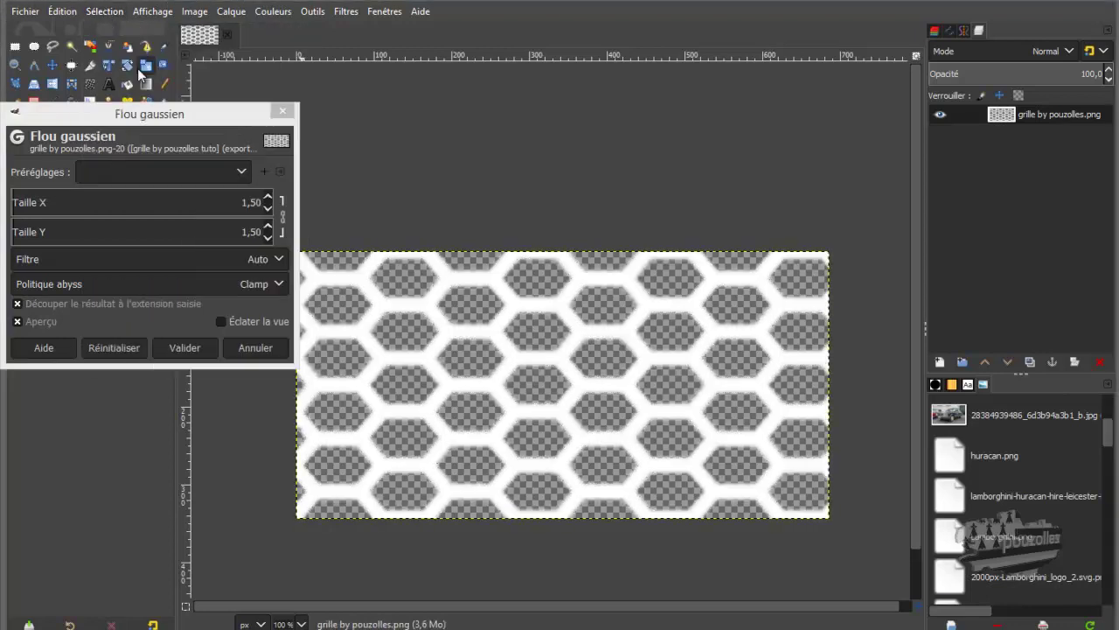
pyautogui.click(269, 198)
pyautogui.click(268, 197)
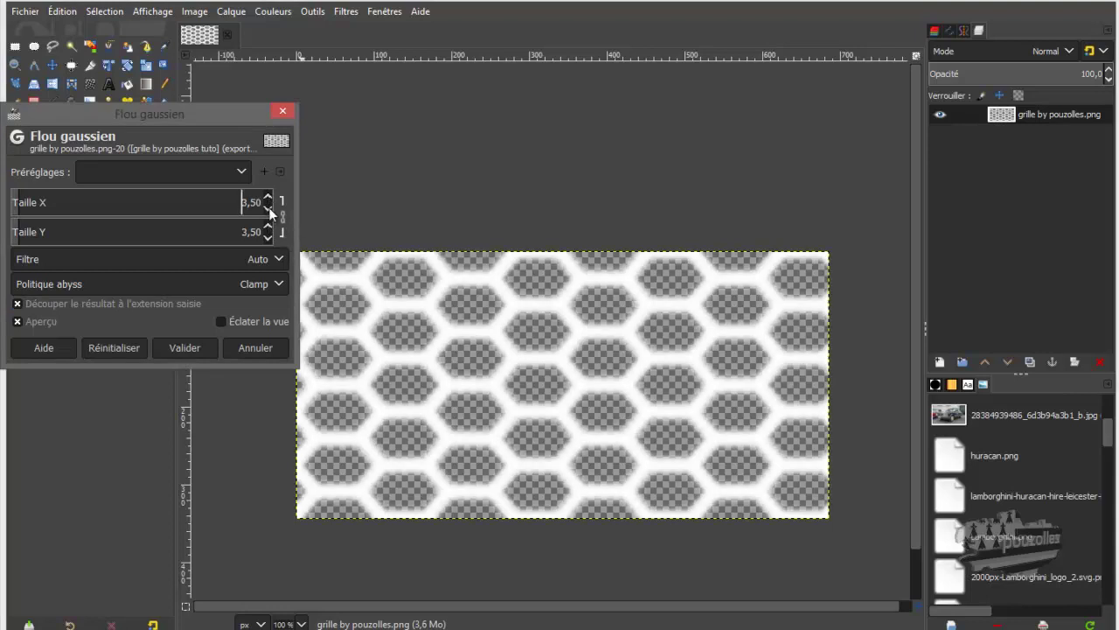
pyautogui.click(268, 197)
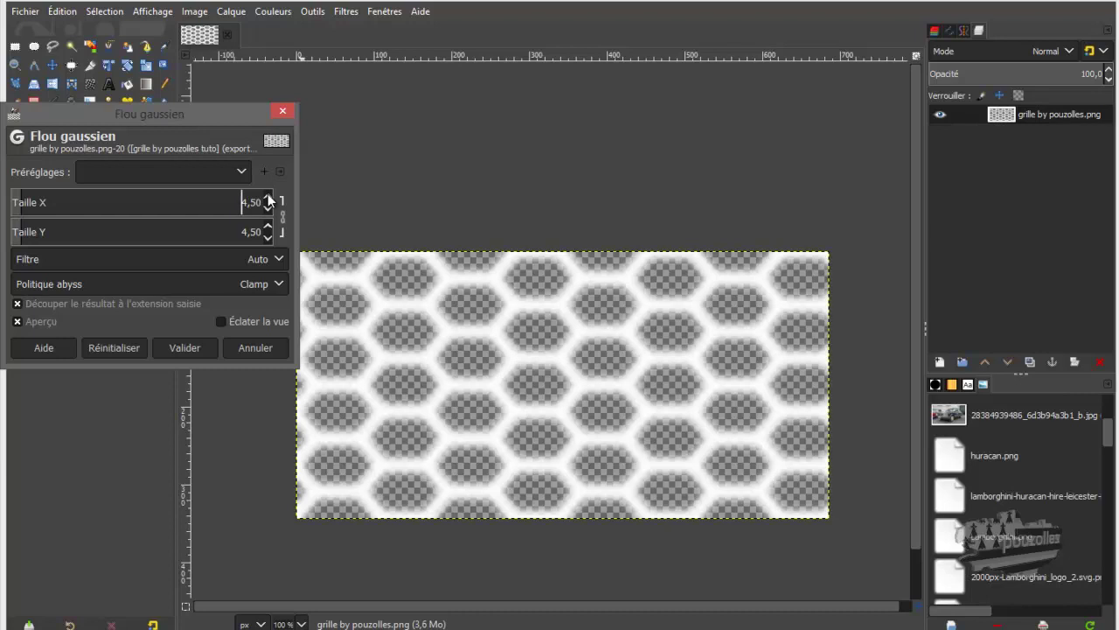
pyautogui.click(205, 345)
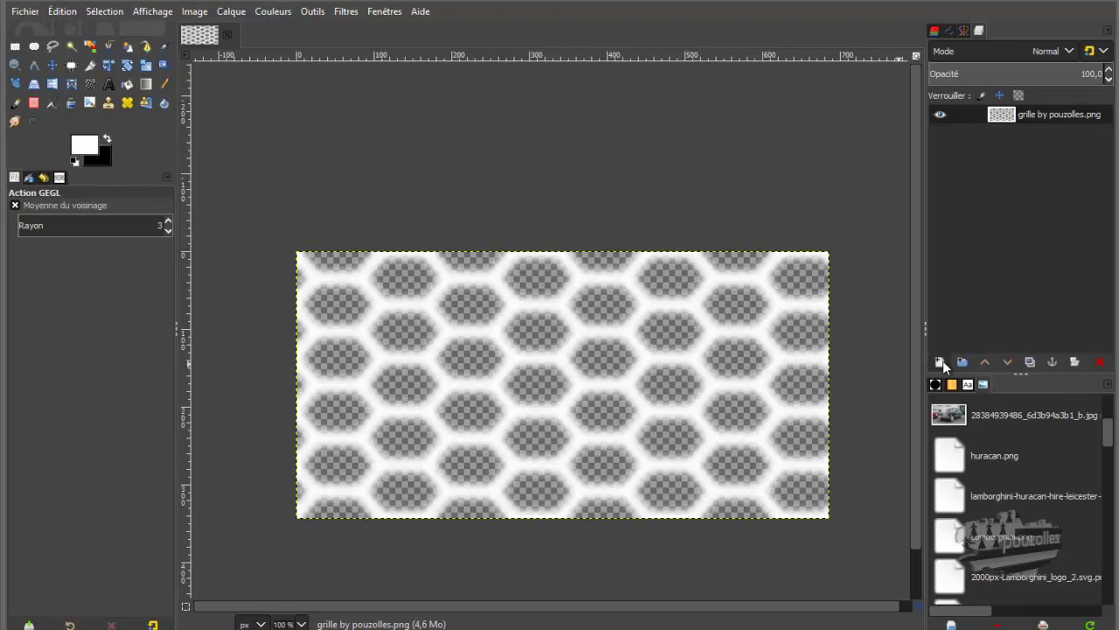
# Add a 686 × 344 px layer filled with the black background colour and move it below the grille layer.
pyautogui.click(940, 362)
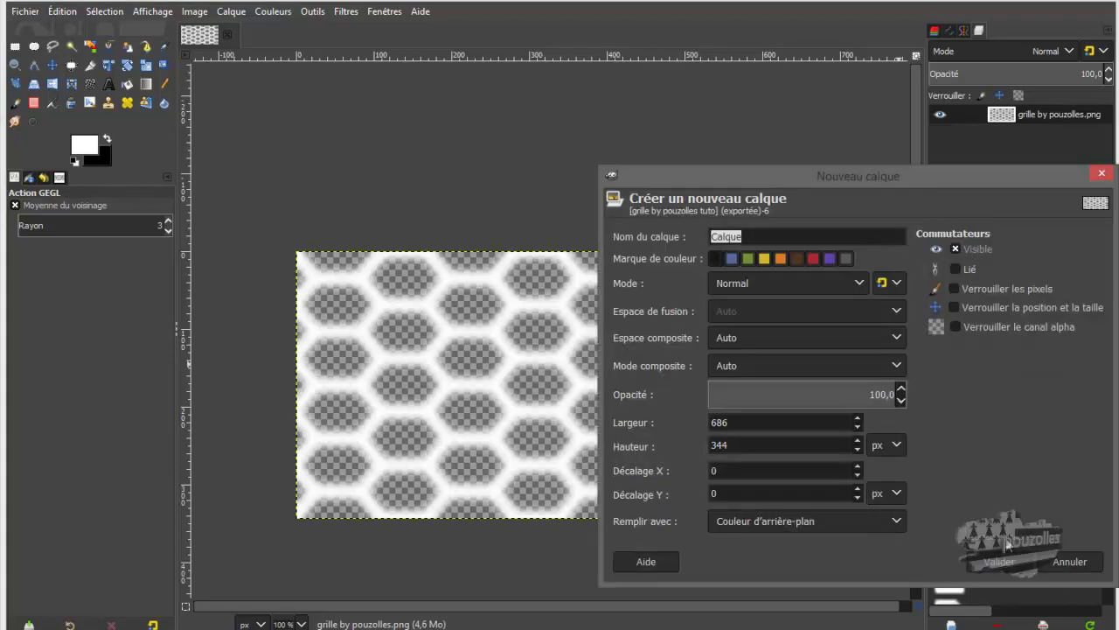
pyautogui.click(1006, 562)
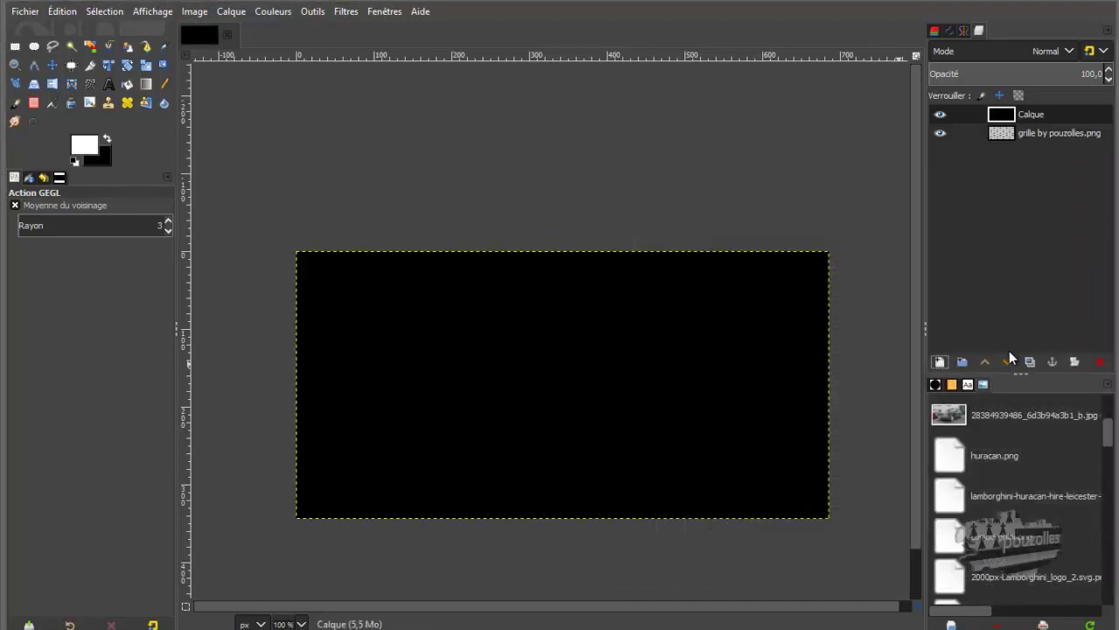
pyautogui.click(1008, 358)
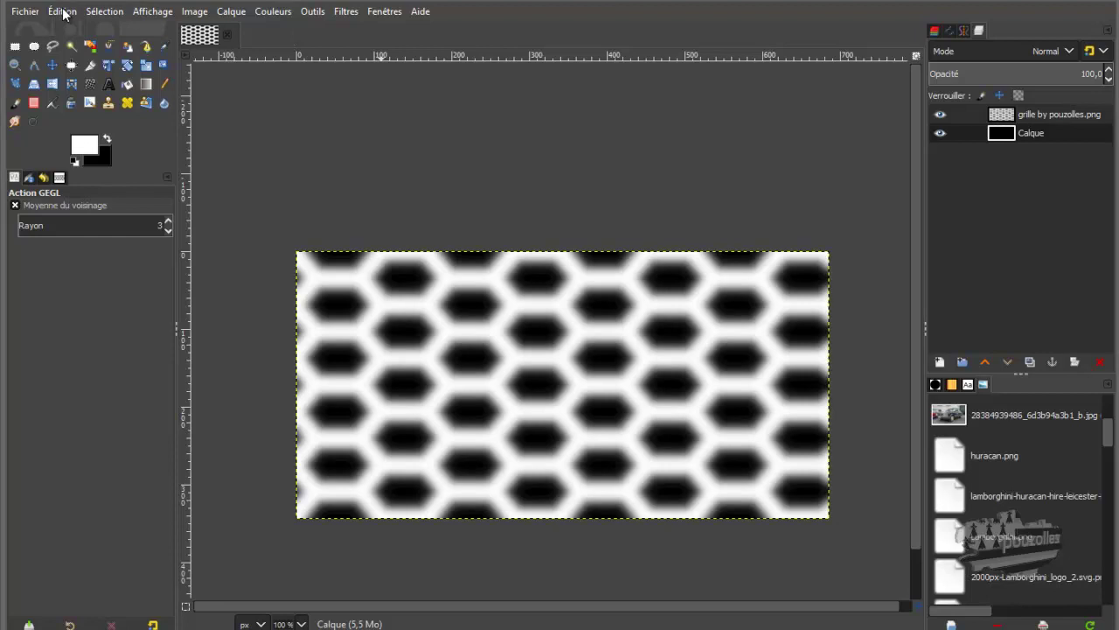
# Export the blurred grille image as "grille by pouzolles tuto 2.png" and check the file in the Lamborghini Huracan c4d folder.
pyautogui.click(23, 11)
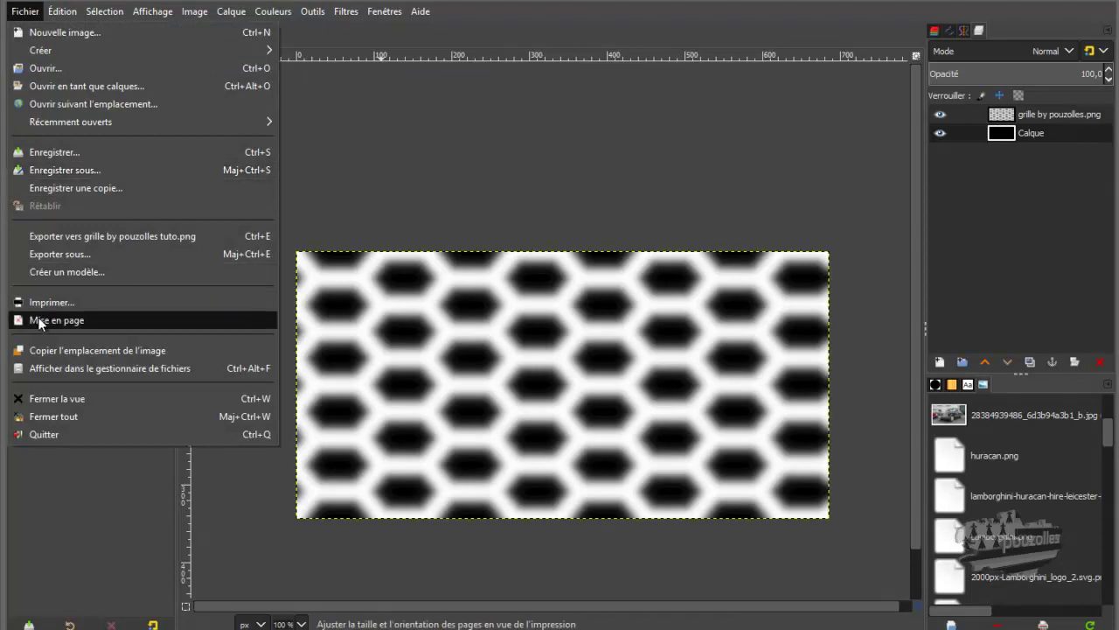
pyautogui.click(49, 255)
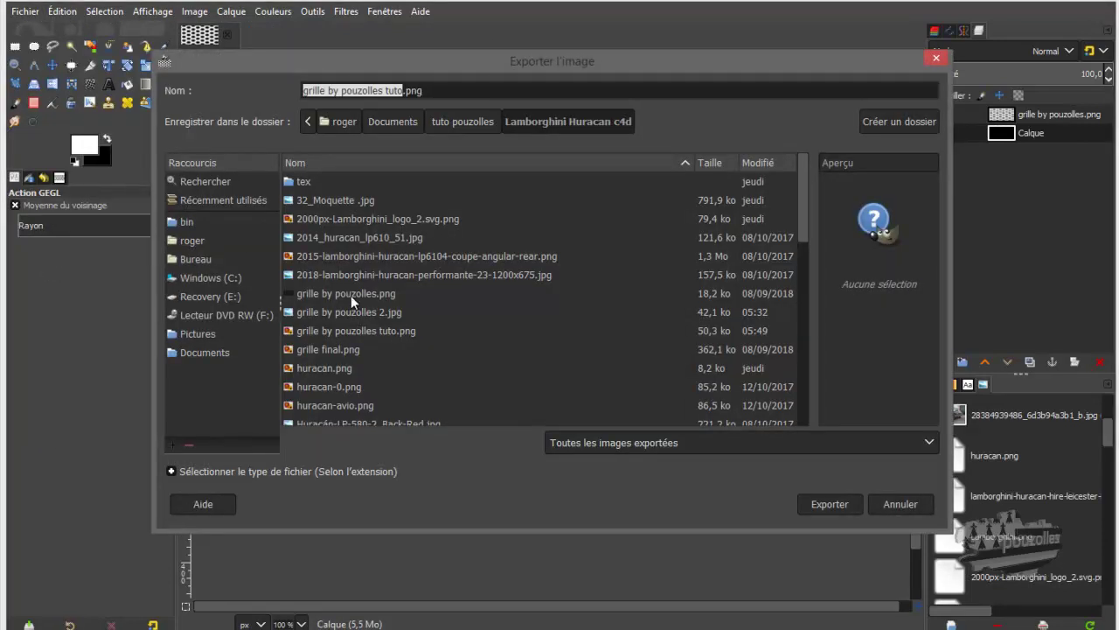
pyautogui.click(405, 97)
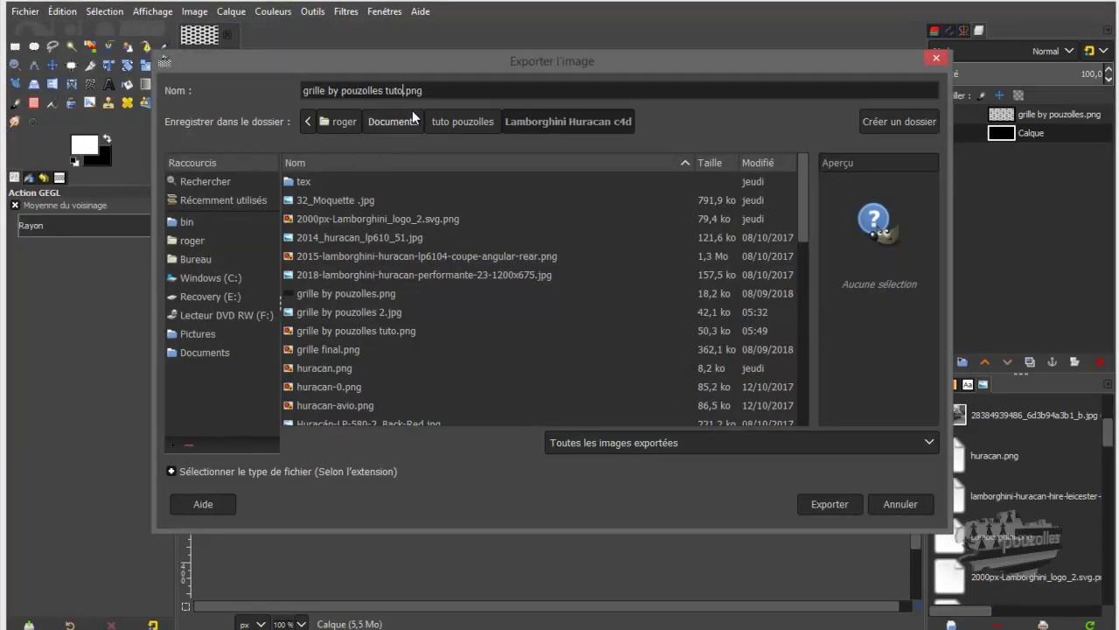
pyautogui.write('2')
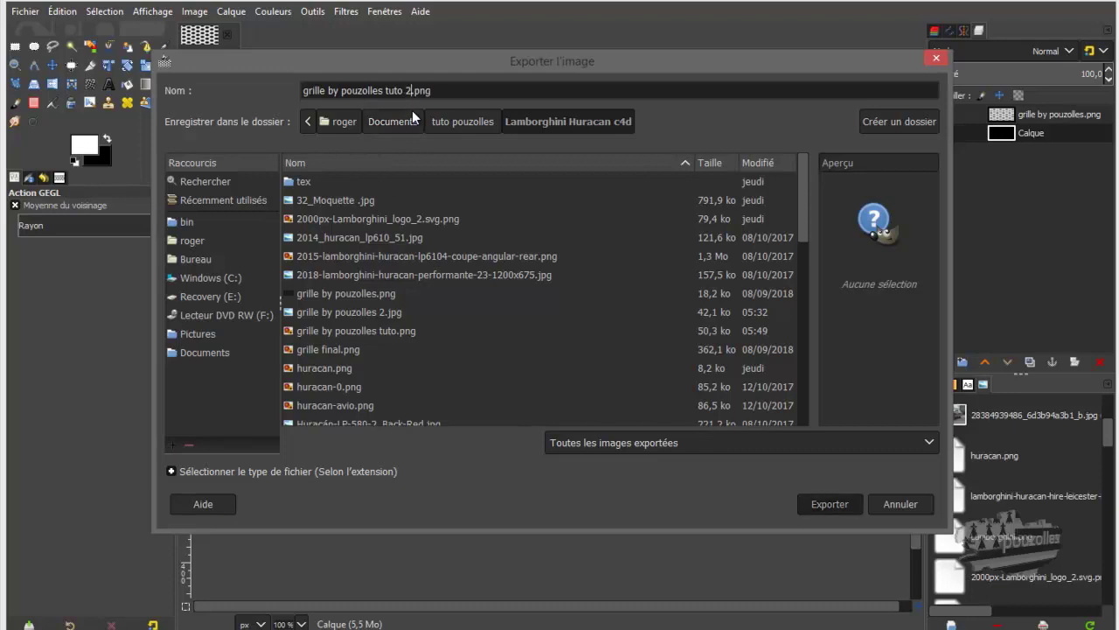
pyautogui.press('Return')
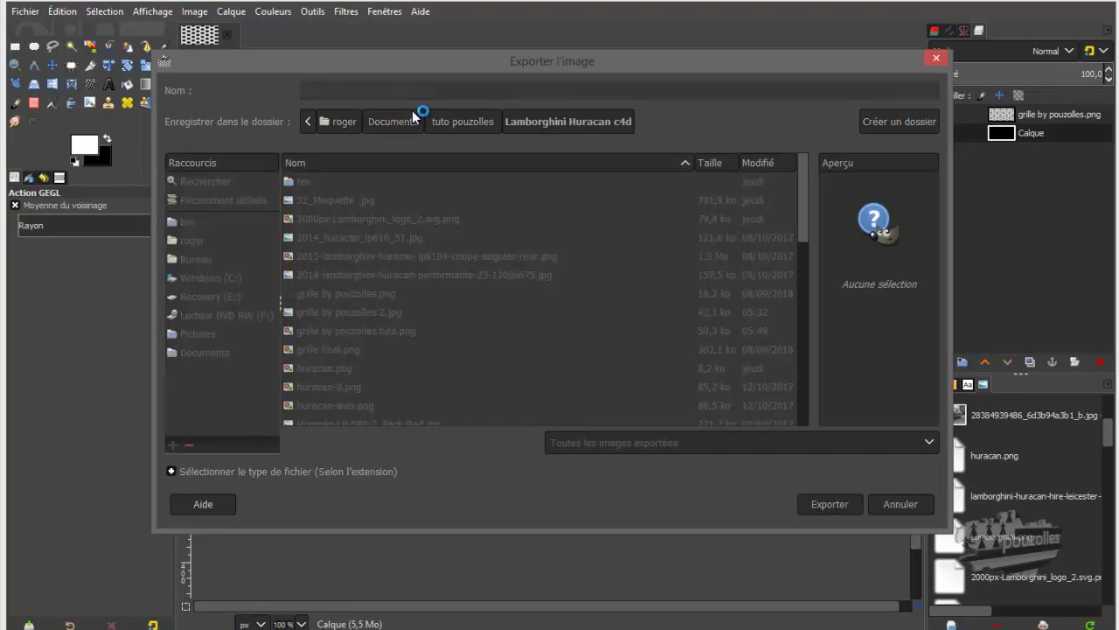
pyautogui.press('Return')
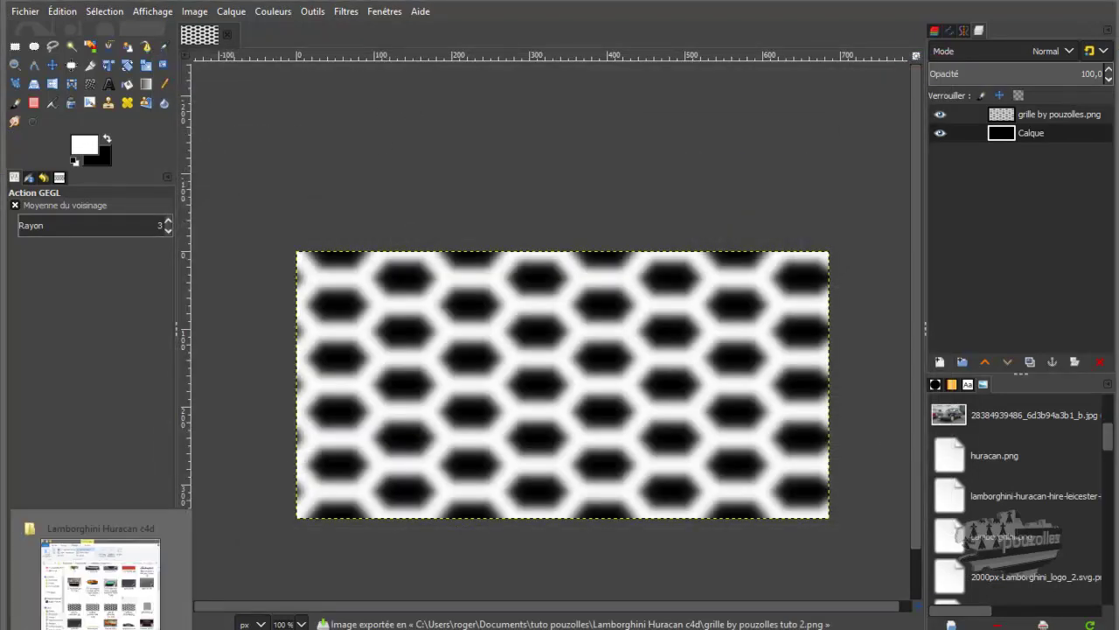
pyautogui.click(102, 628)
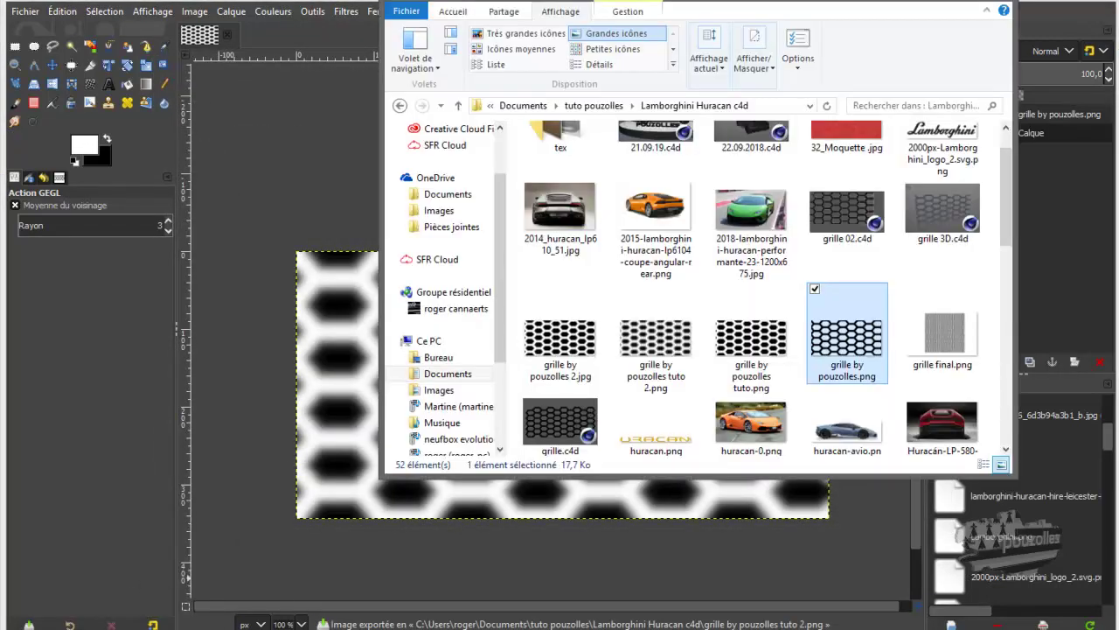
# Switch to Cinema 4D, create a new material and disable its colour channel.
pyautogui.click(191, 628)
pyautogui.doubleClick(137, 607)
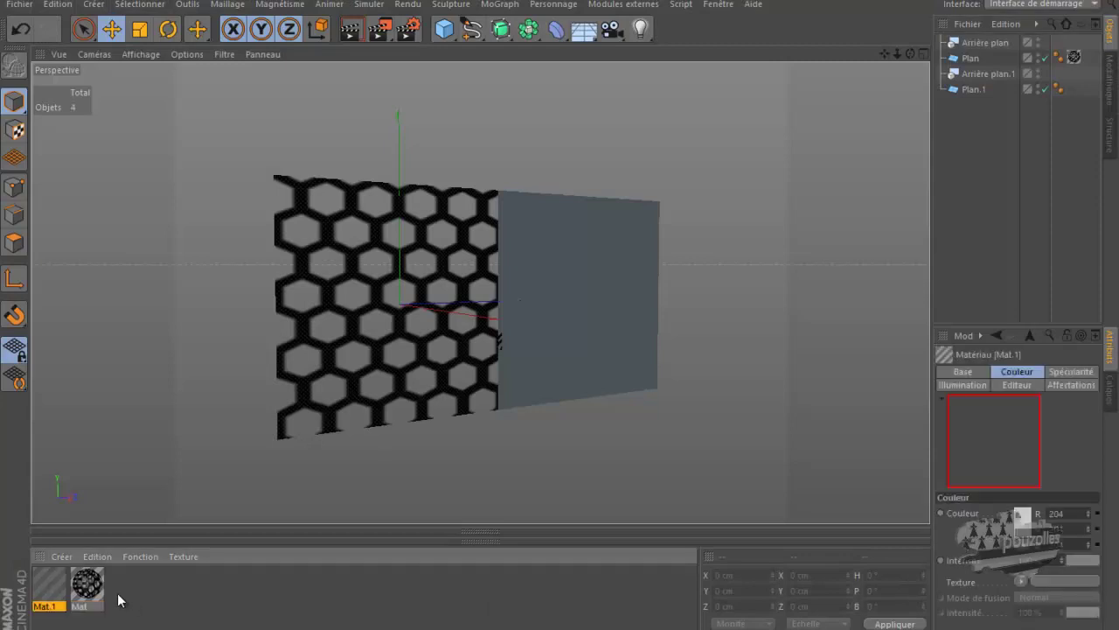
pyautogui.doubleClick(48, 581)
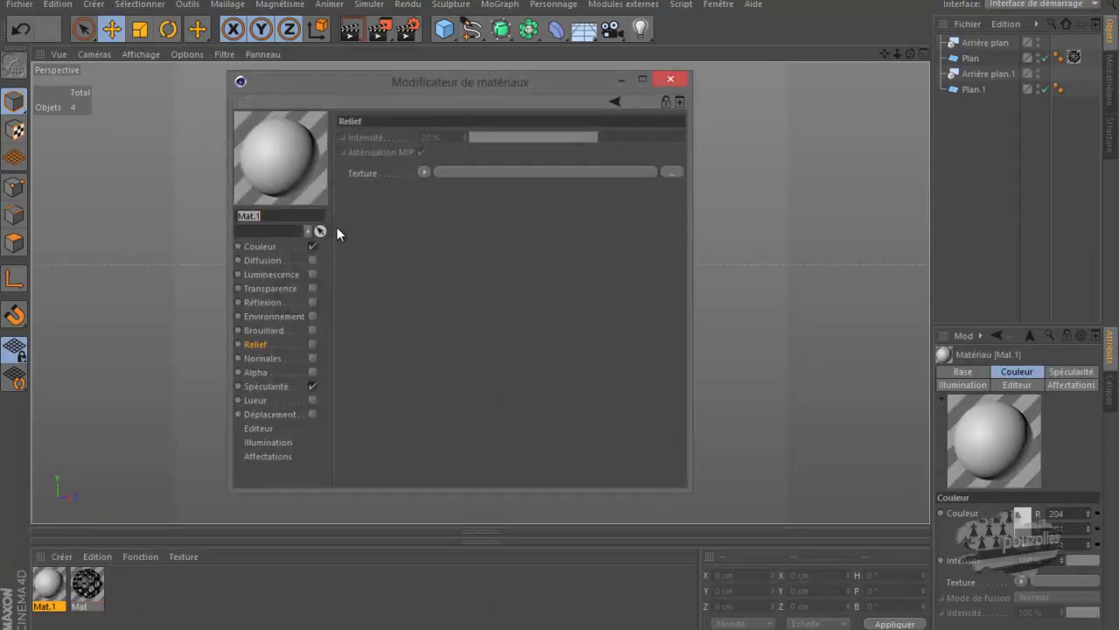
pyautogui.click(313, 246)
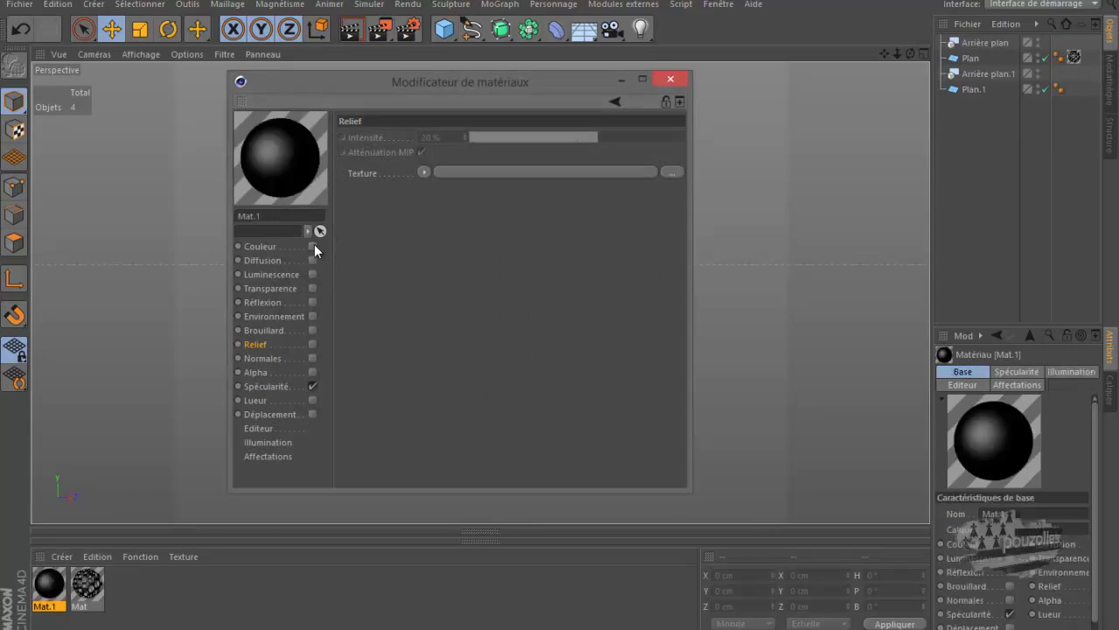
pyautogui.click(681, 82)
# Duplicate the grille material and load "grille by pouzolles tuto 2.png" as the copy's relief texture, without copying the image into the project.
pyautogui.keyDown('ctrl'); pyautogui.moveTo(93, 584); pyautogui.dragTo(160, 597); pyautogui.keyUp('ctrl')
pyautogui.doubleClick(125, 585)
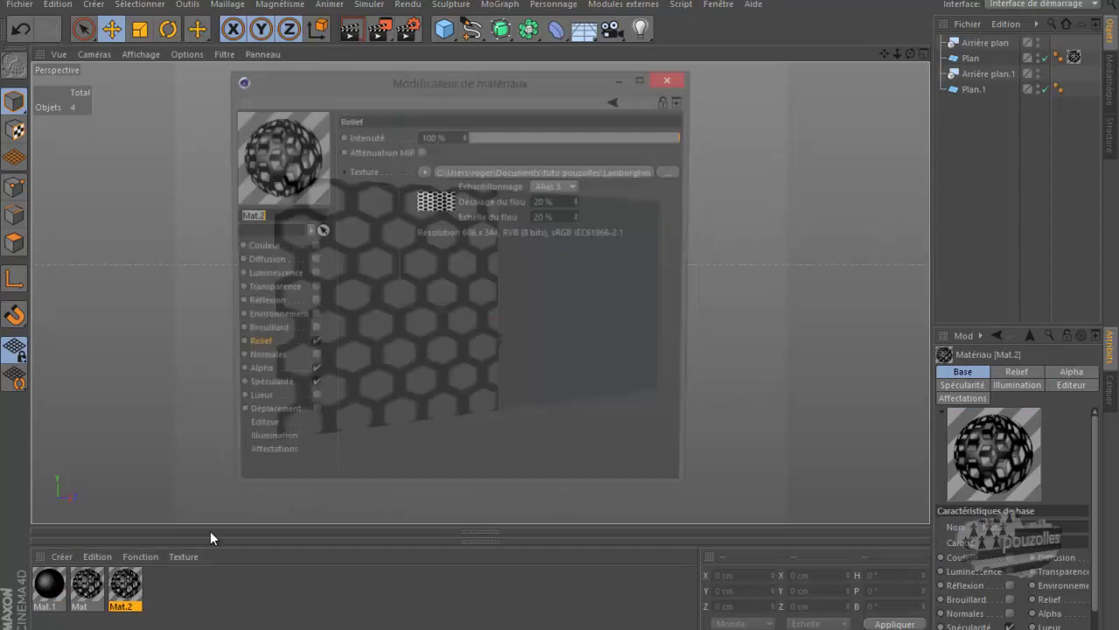
pyautogui.click(247, 342)
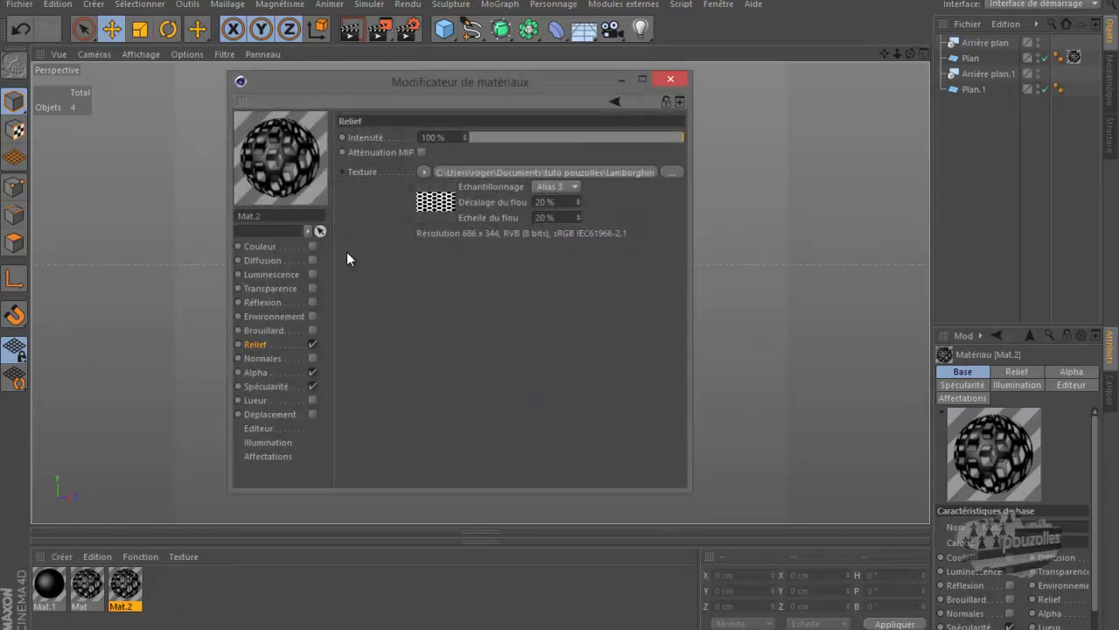
pyautogui.click(672, 173)
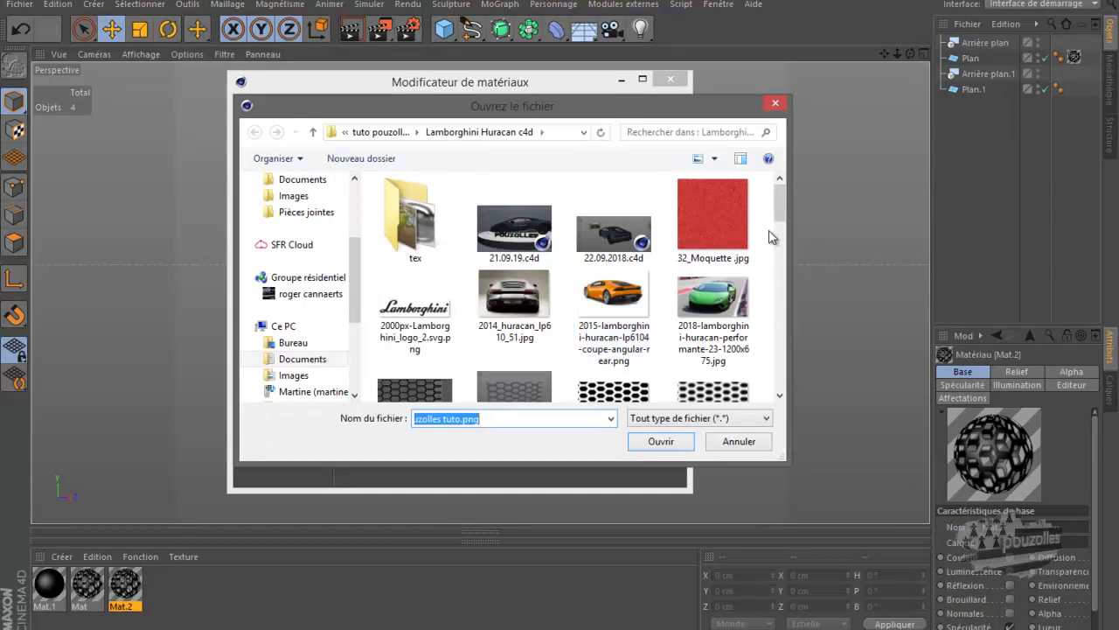
pyautogui.moveTo(780, 207); pyautogui.dragTo(777, 232)
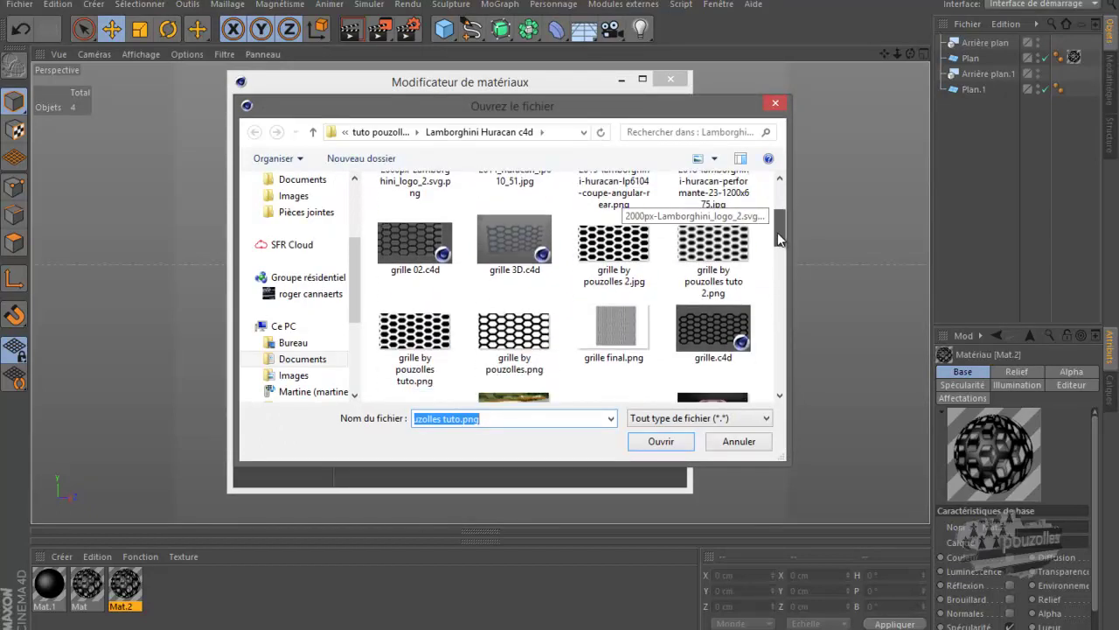
pyautogui.click(710, 259)
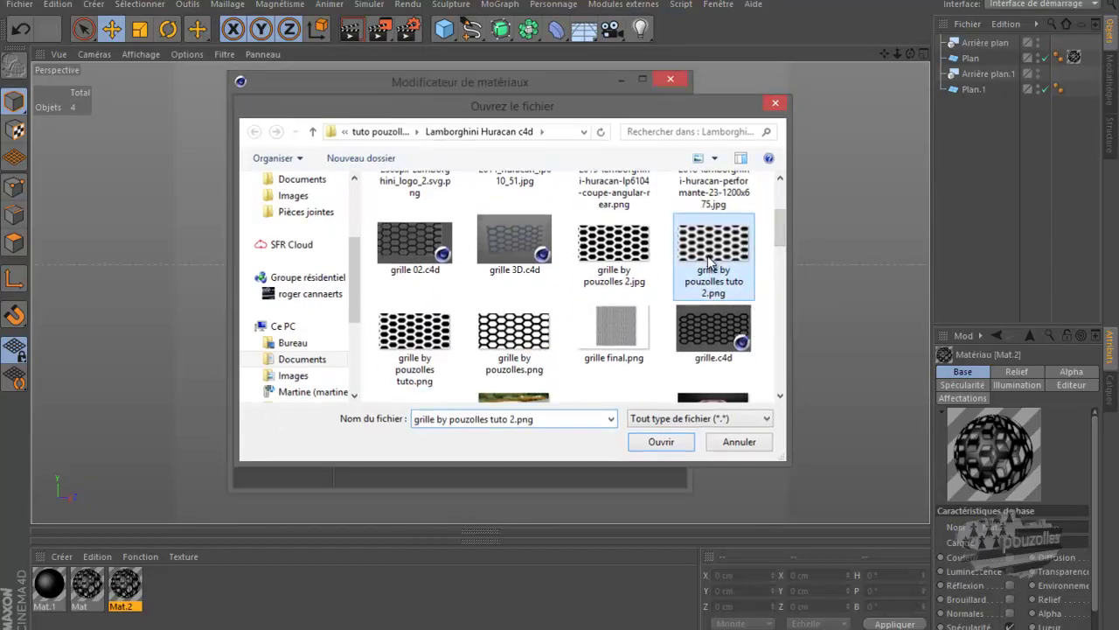
pyautogui.doubleClick(710, 259)
pyautogui.click(670, 380)
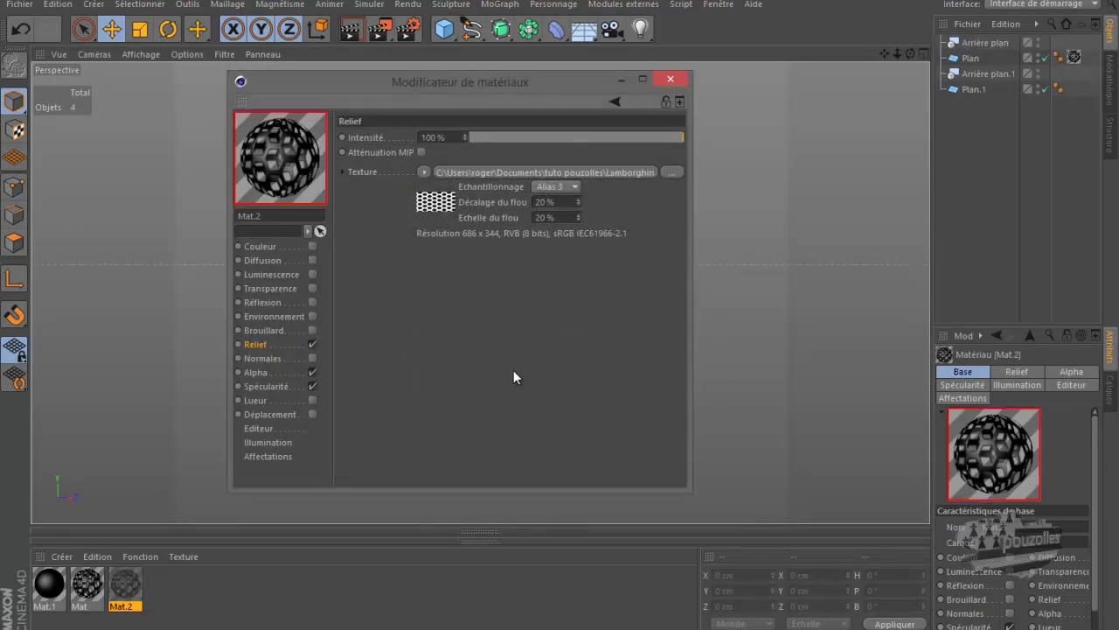
# Try "grille by pouzolles tuto 2.png" as the duplicated material's alpha texture, declining the project copy.
pyautogui.click(270, 385)
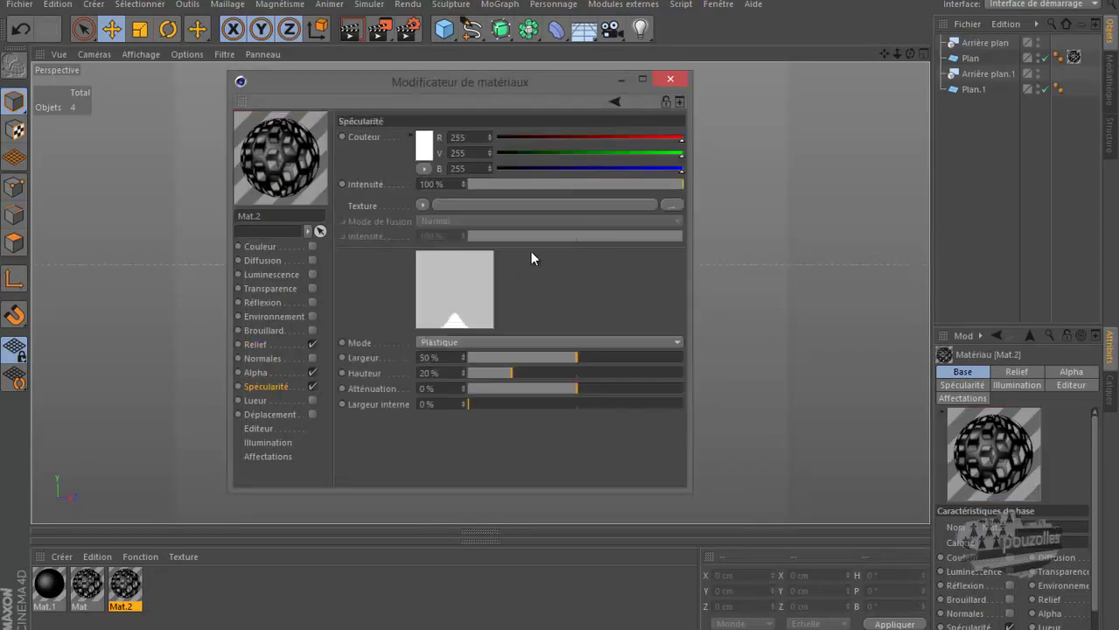
pyautogui.click(255, 371)
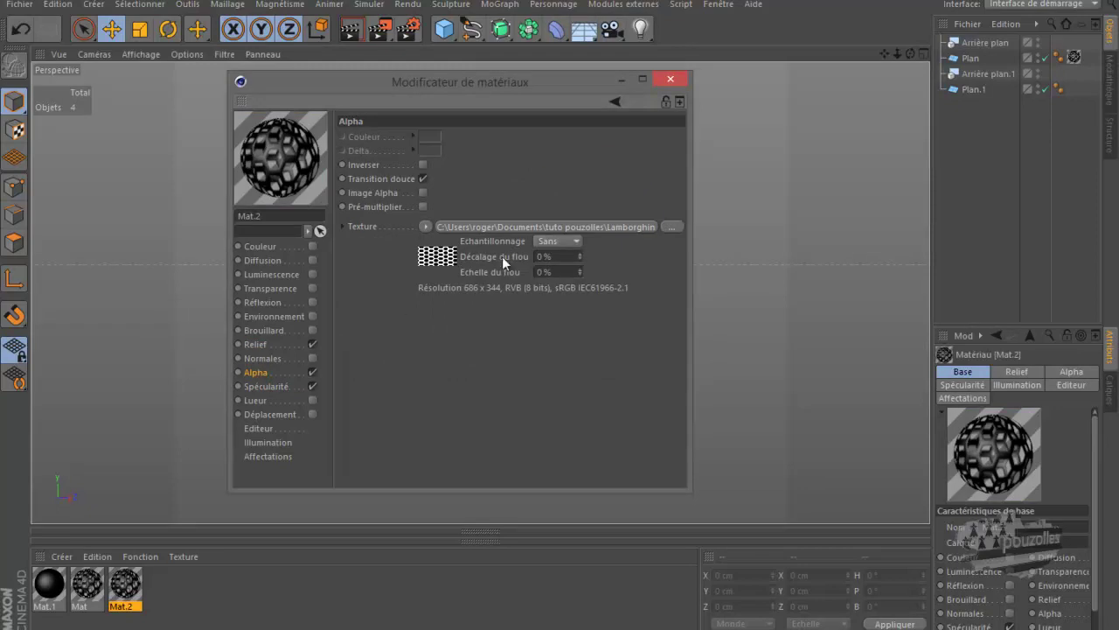
pyautogui.click(670, 227)
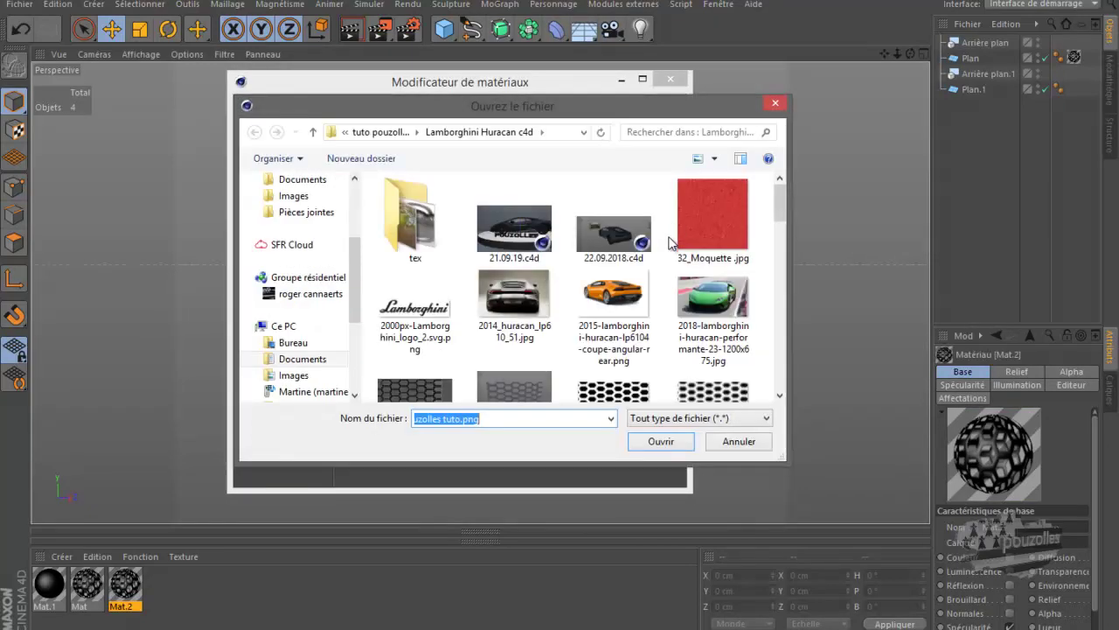
pyautogui.moveTo(778, 206); pyautogui.dragTo(778, 230)
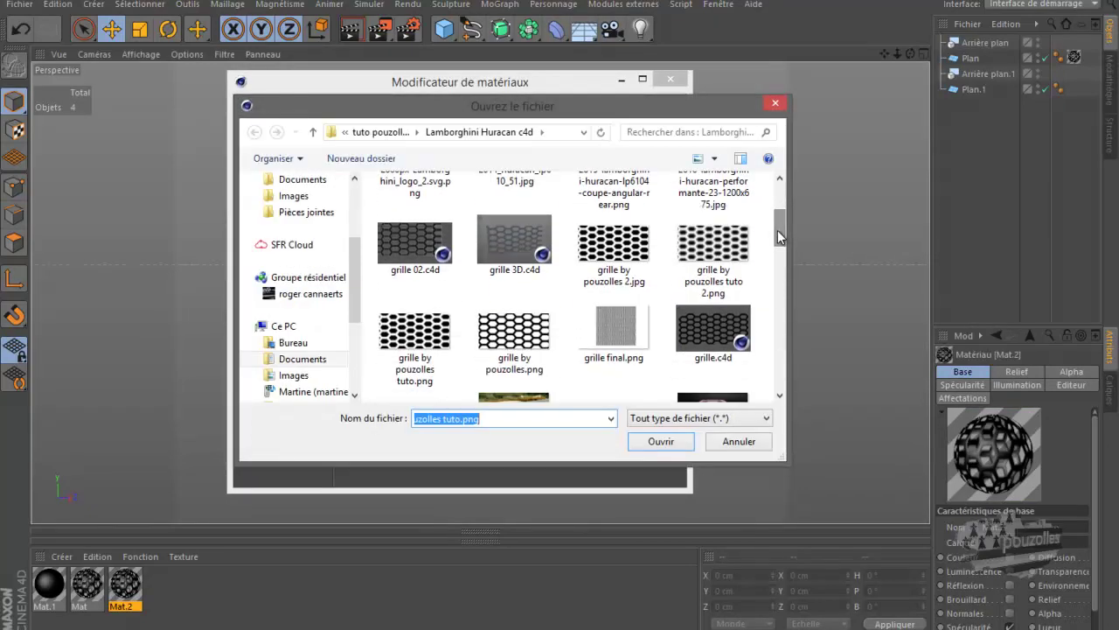
pyautogui.doubleClick(708, 262)
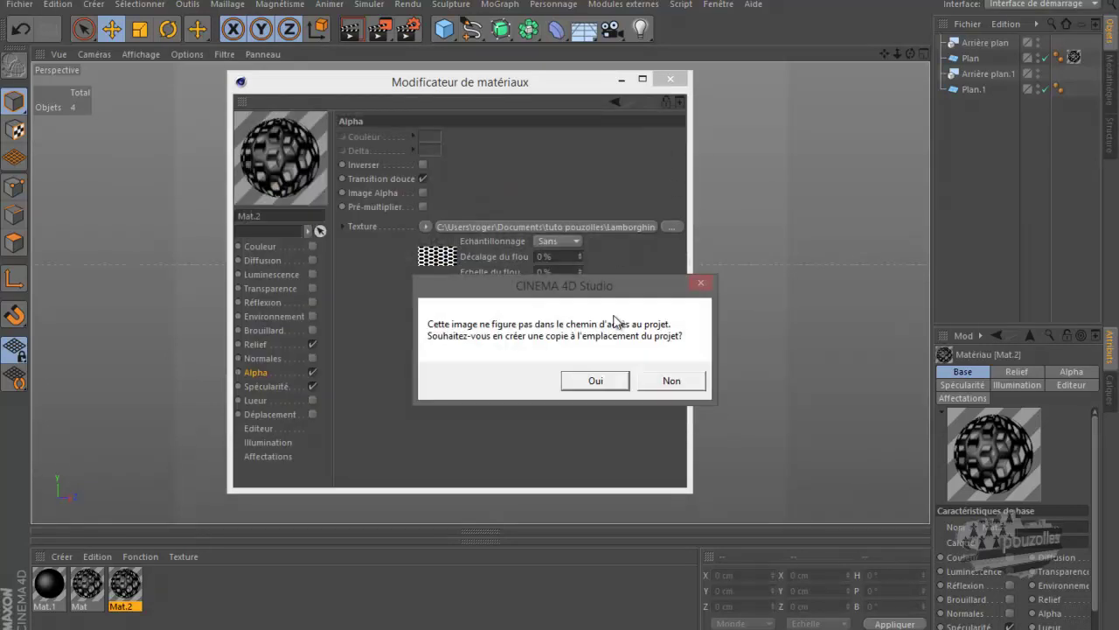
pyautogui.click(669, 381)
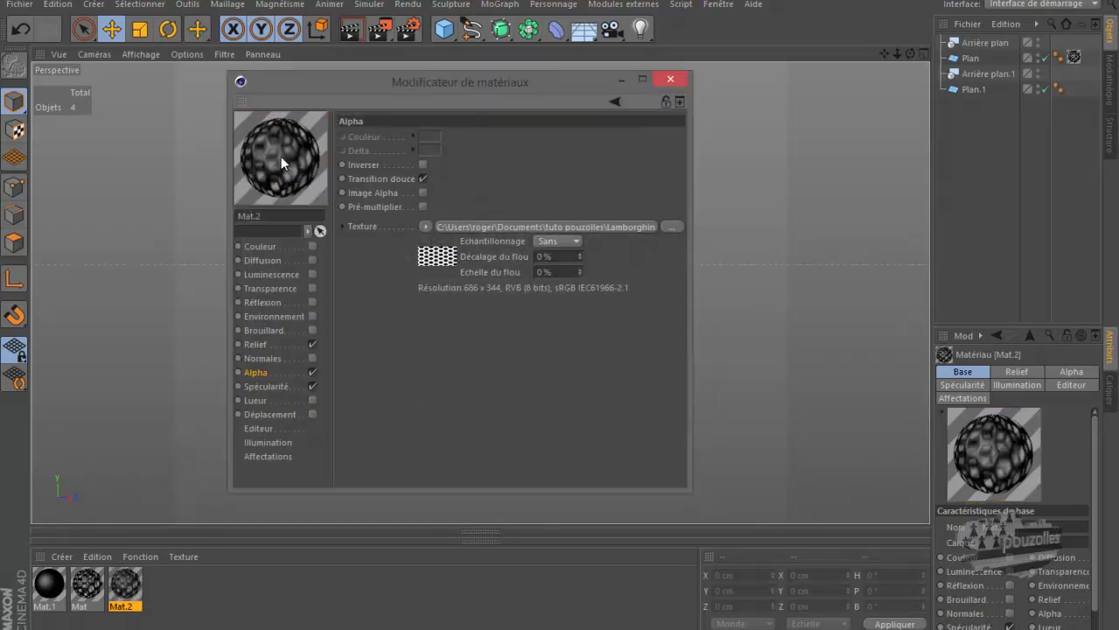
# Enable the duplicated material's colour channel and load "grille by pouzolles.png" as its texture, declining the project copy.
pyautogui.click(263, 246)
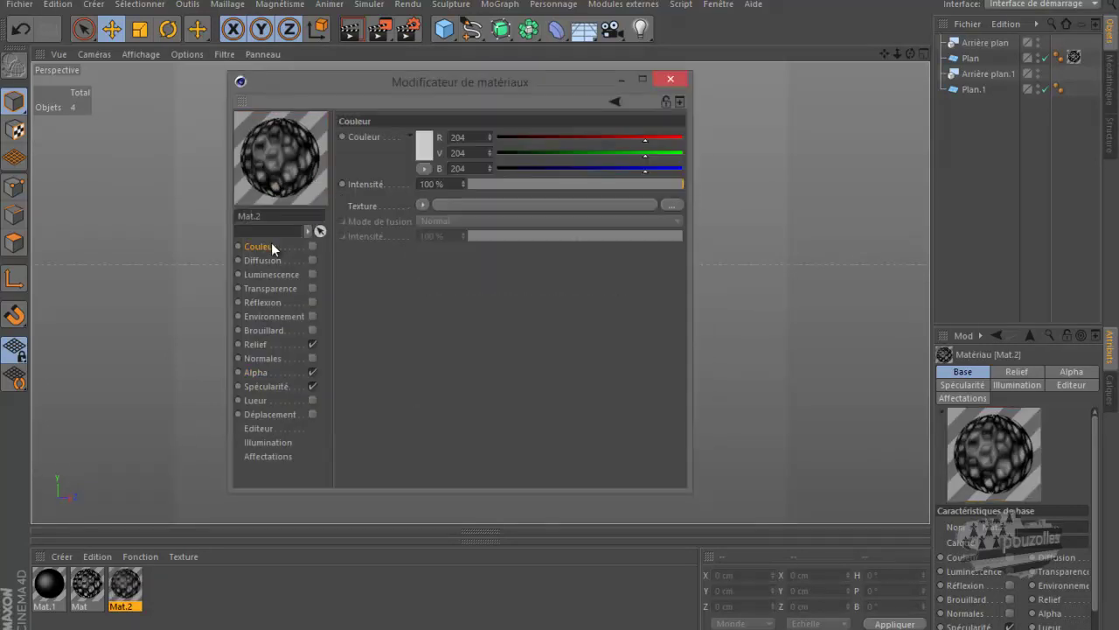
pyautogui.click(311, 246)
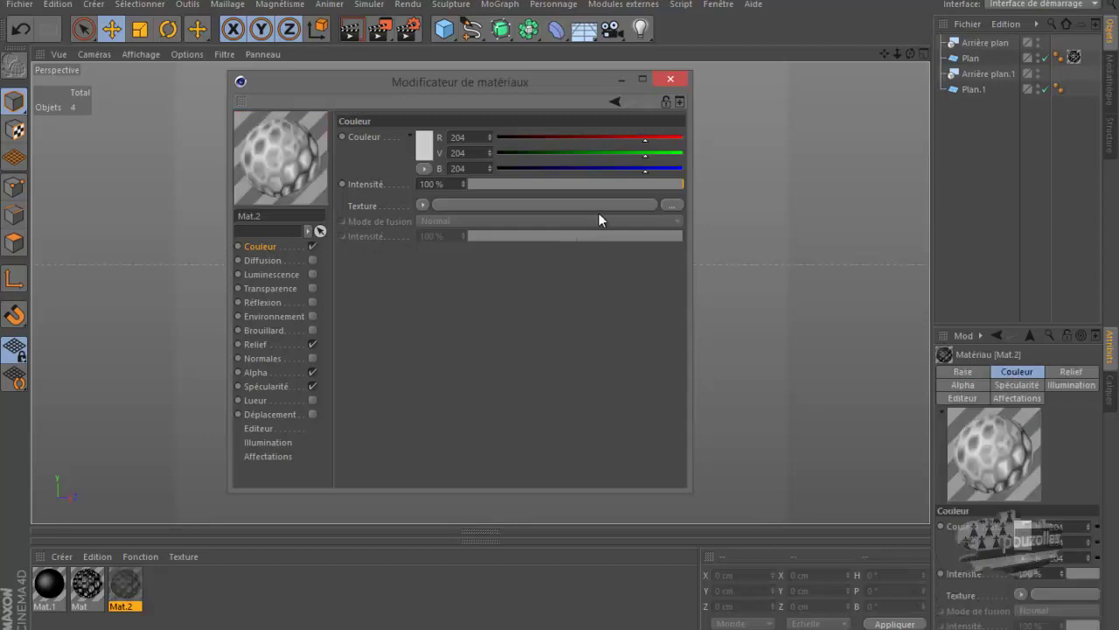
pyautogui.click(672, 206)
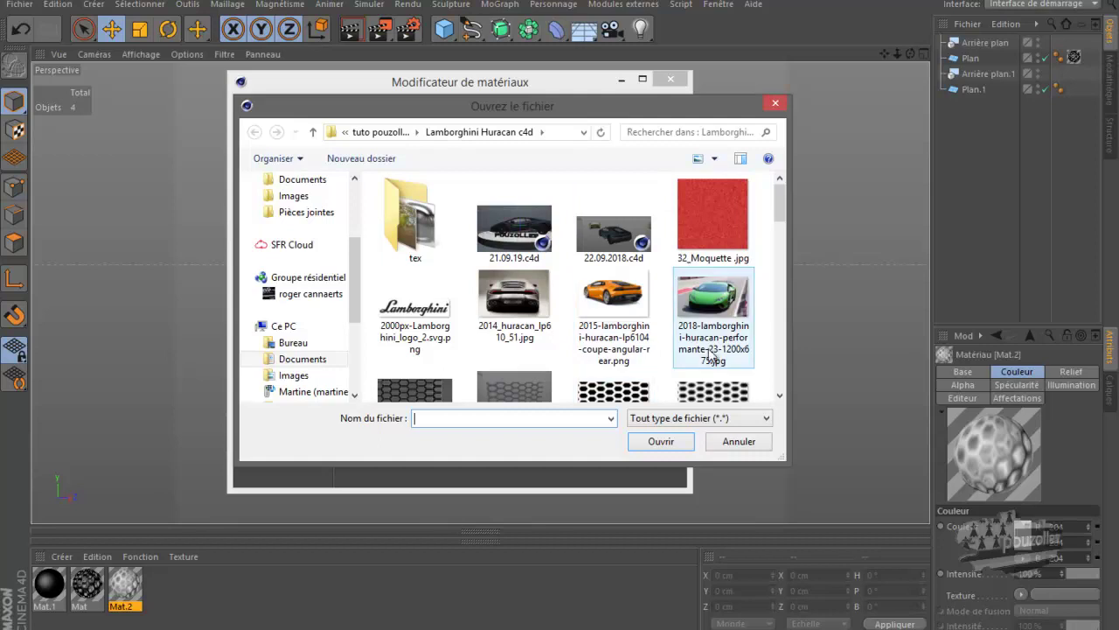
pyautogui.moveTo(779, 213); pyautogui.dragTo(777, 233)
pyautogui.doubleClick(514, 342)
pyautogui.click(671, 380)
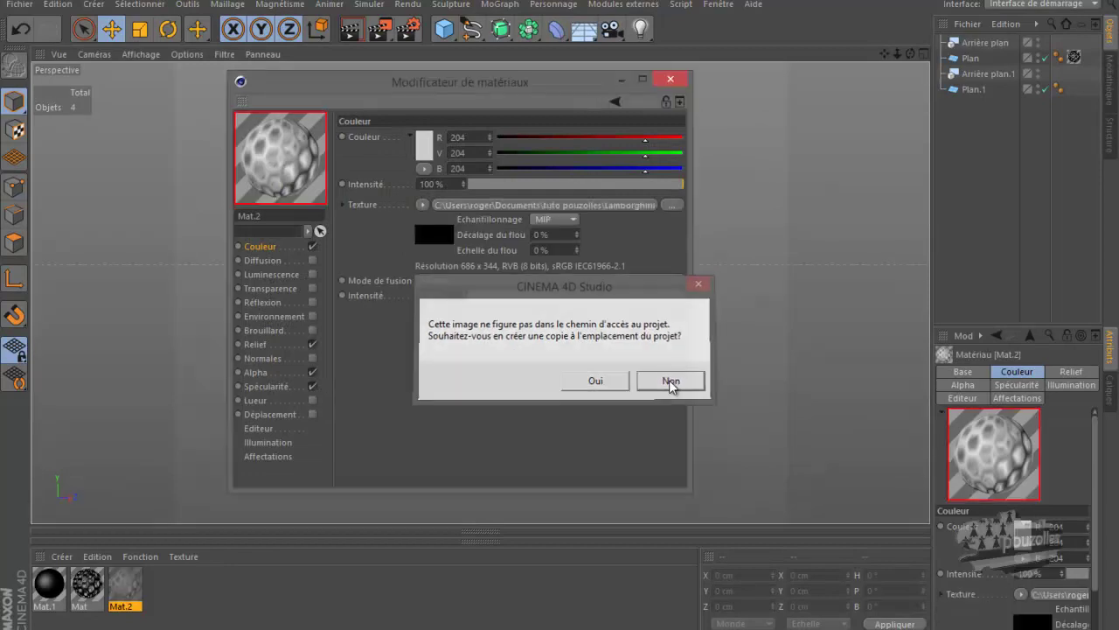
pyautogui.click(670, 79)
# Apply the duplicated grille material to the untextured plane Plan.1 and examine its edges up close.
pyautogui.moveTo(120, 583); pyautogui.dragTo(555, 308)
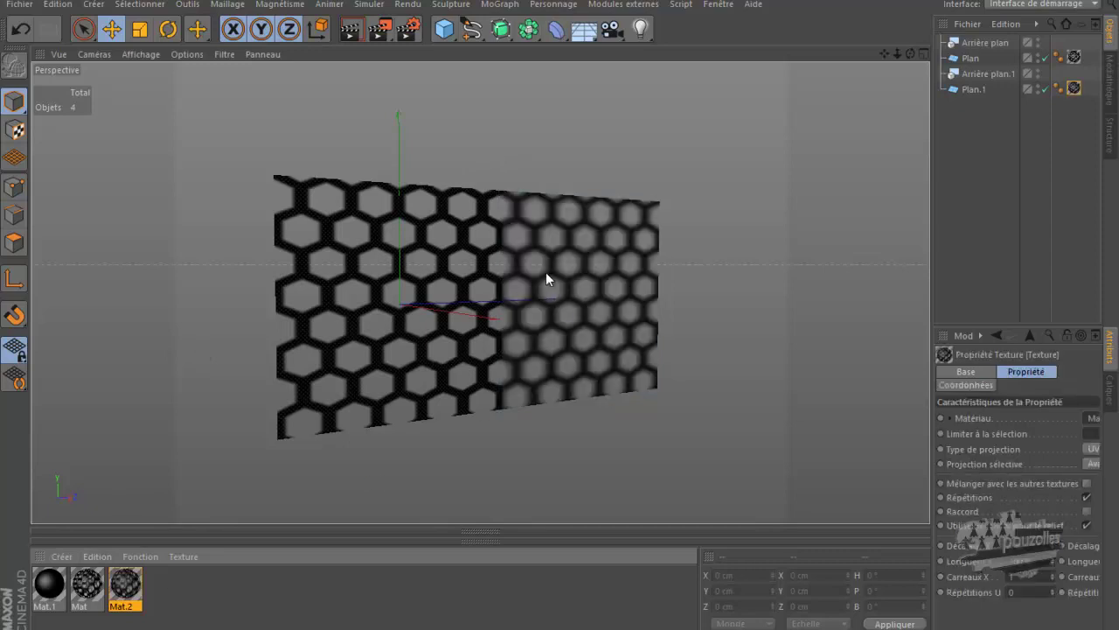
pyautogui.scroll(5, 545, 272)
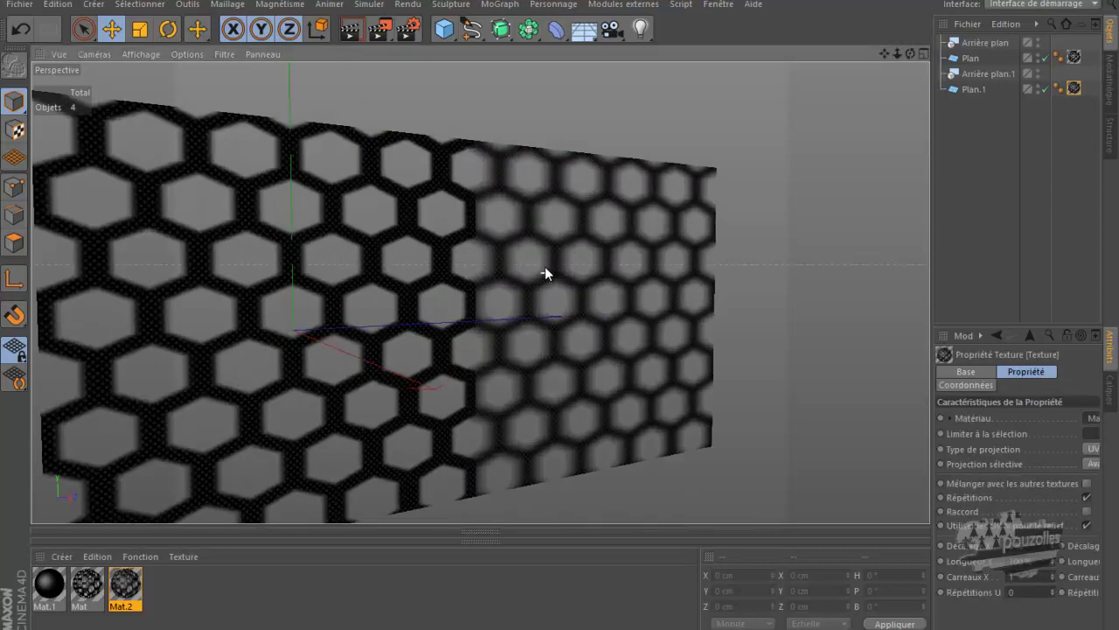
pyautogui.scroll(3, 544, 273)
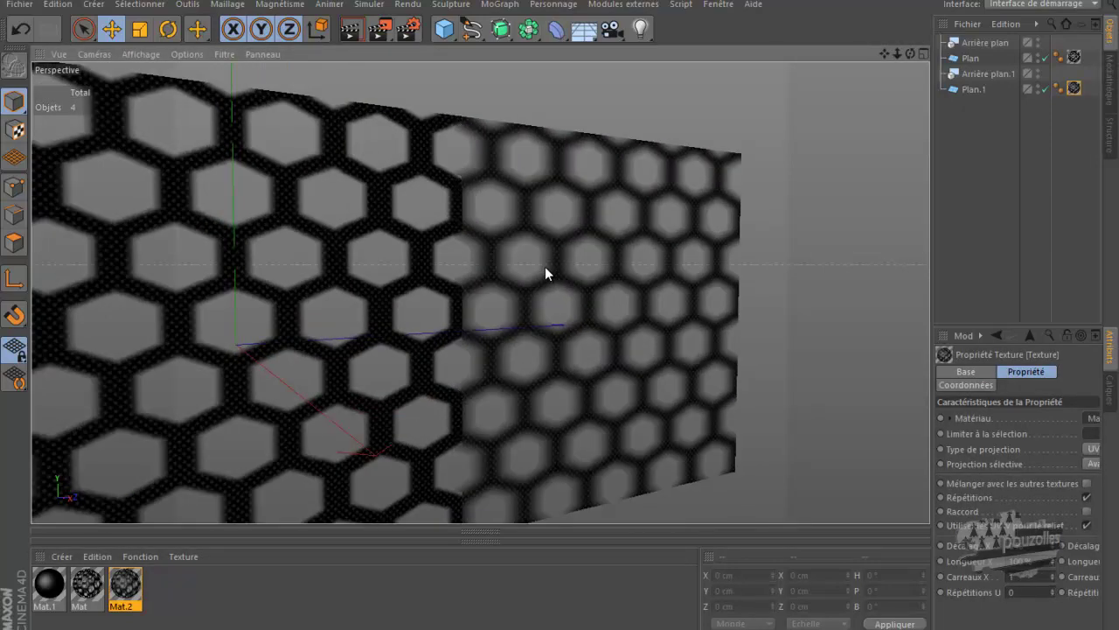
# Replace the alpha texture of the material on Plan.1 with "grille by pouzolles.png", declining the project copy.
pyautogui.doubleClick(132, 587)
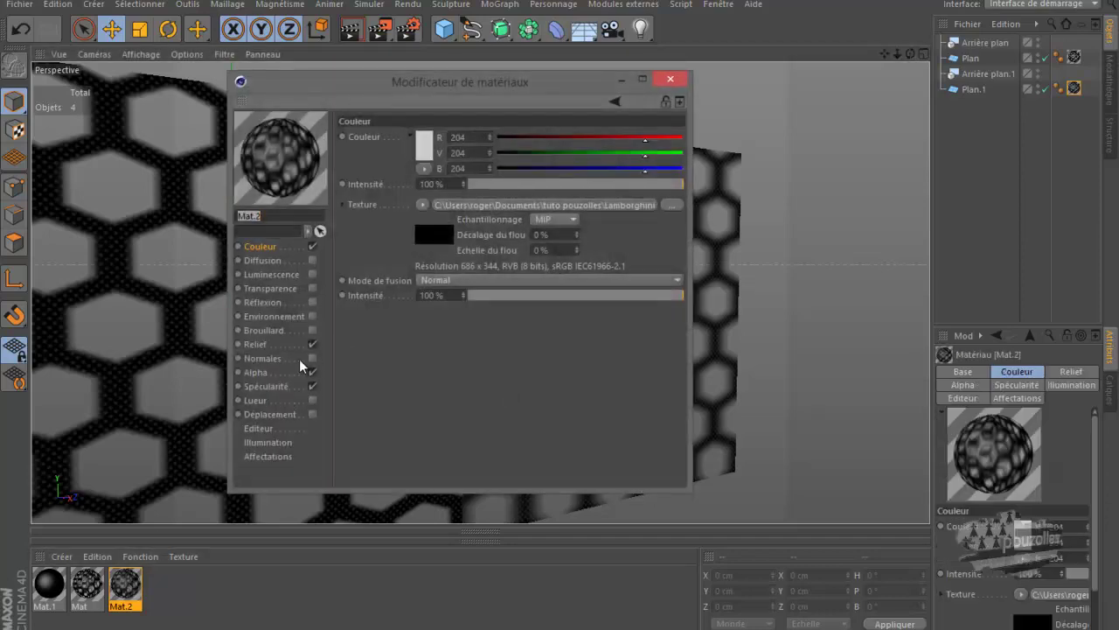
pyautogui.click(257, 372)
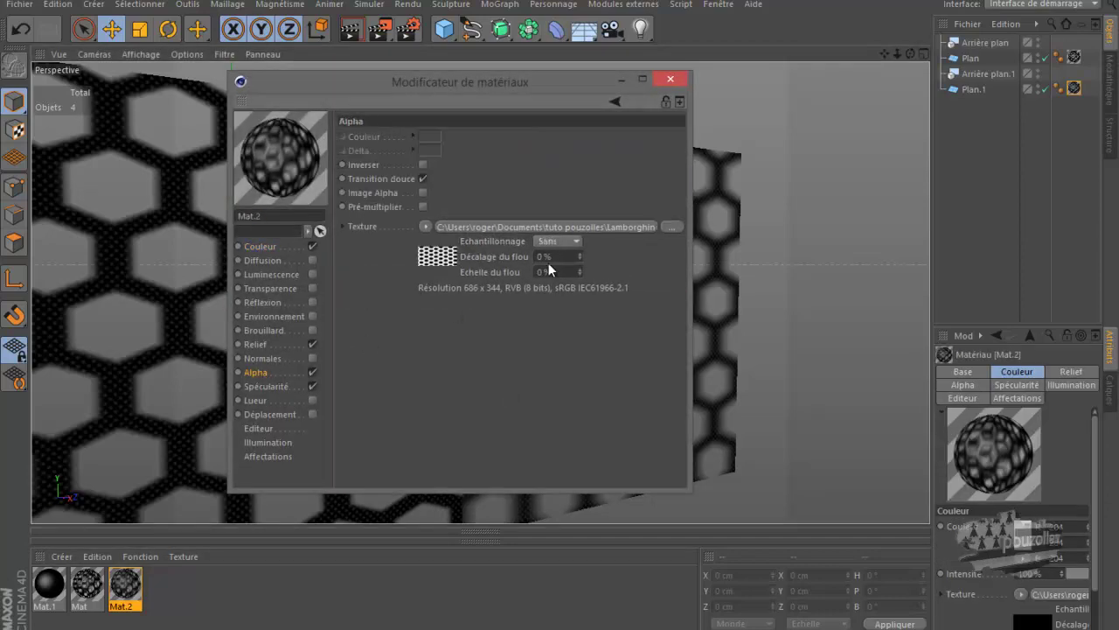
pyautogui.click(671, 225)
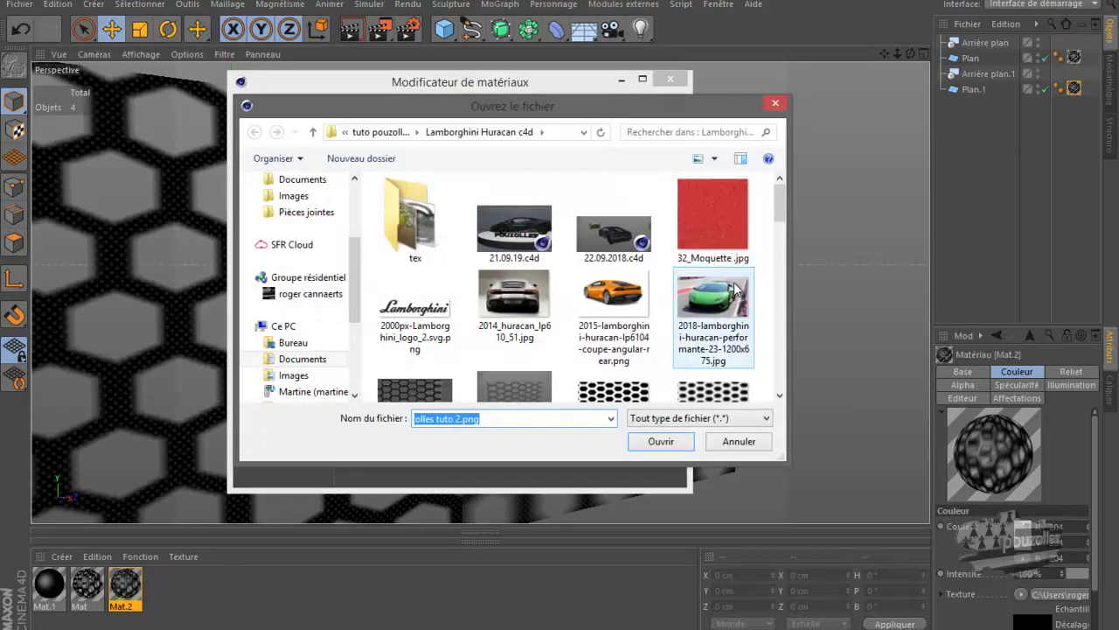
pyautogui.moveTo(782, 219); pyautogui.dragTo(776, 255)
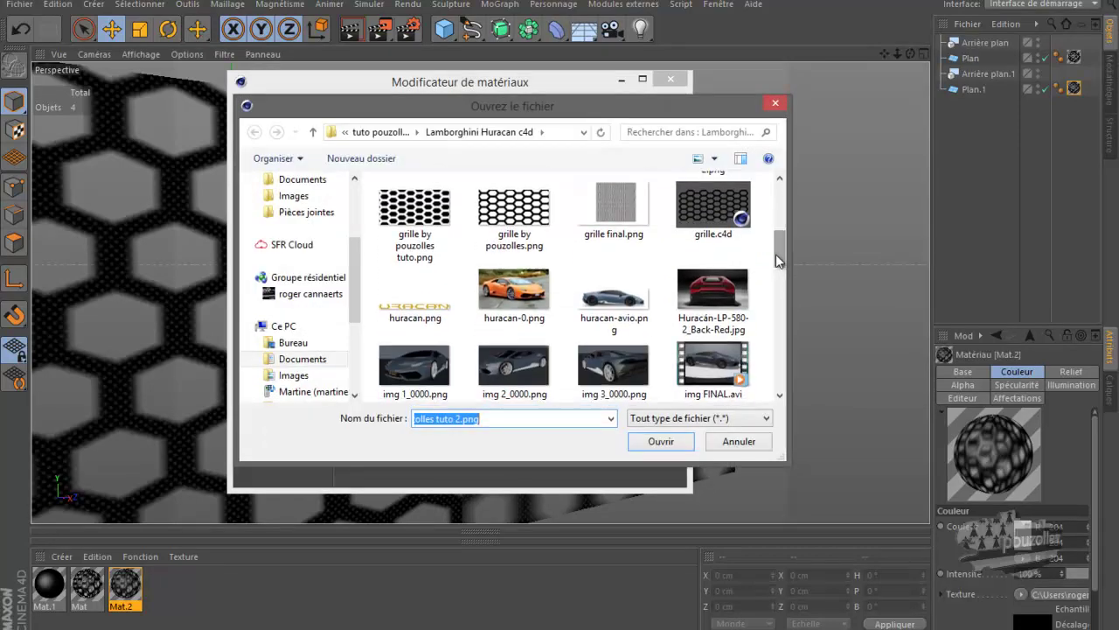
pyautogui.doubleClick(514, 227)
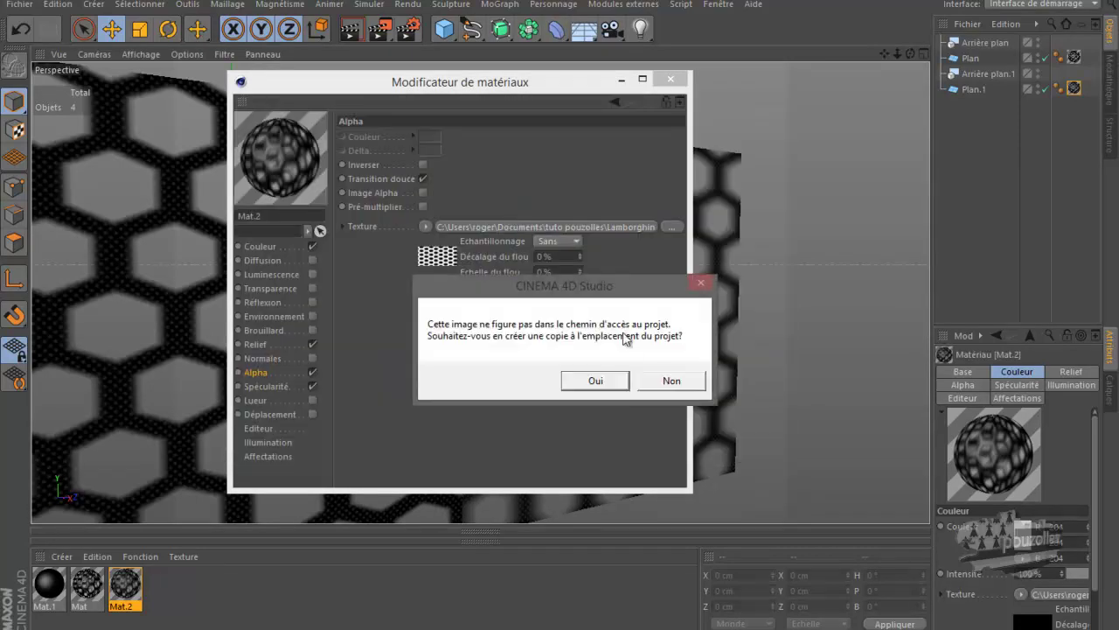
pyautogui.click(671, 382)
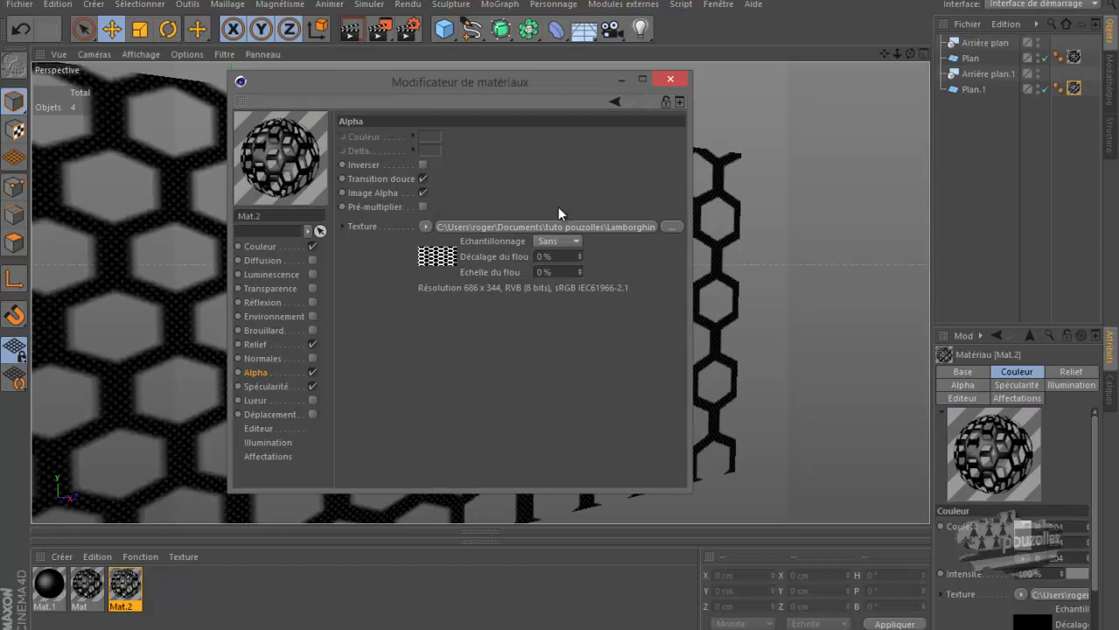
# Close the material editor and render the perspective view of the grille, first as framed and again closer up.
pyautogui.moveTo(509, 83); pyautogui.dragTo(529, 294)
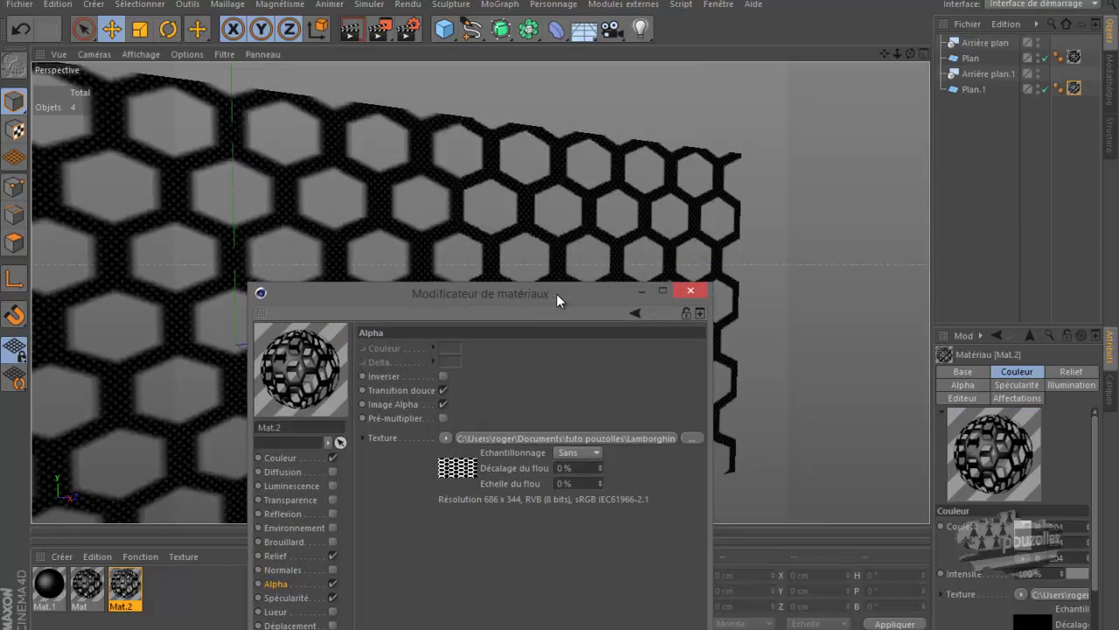
pyautogui.click(696, 292)
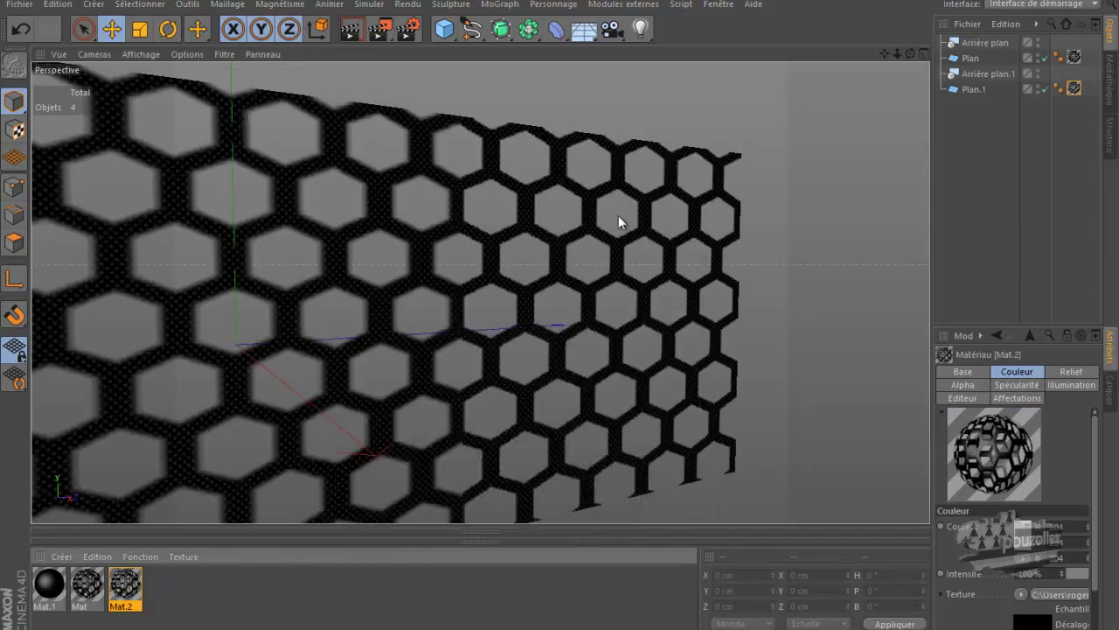
pyautogui.click(349, 31)
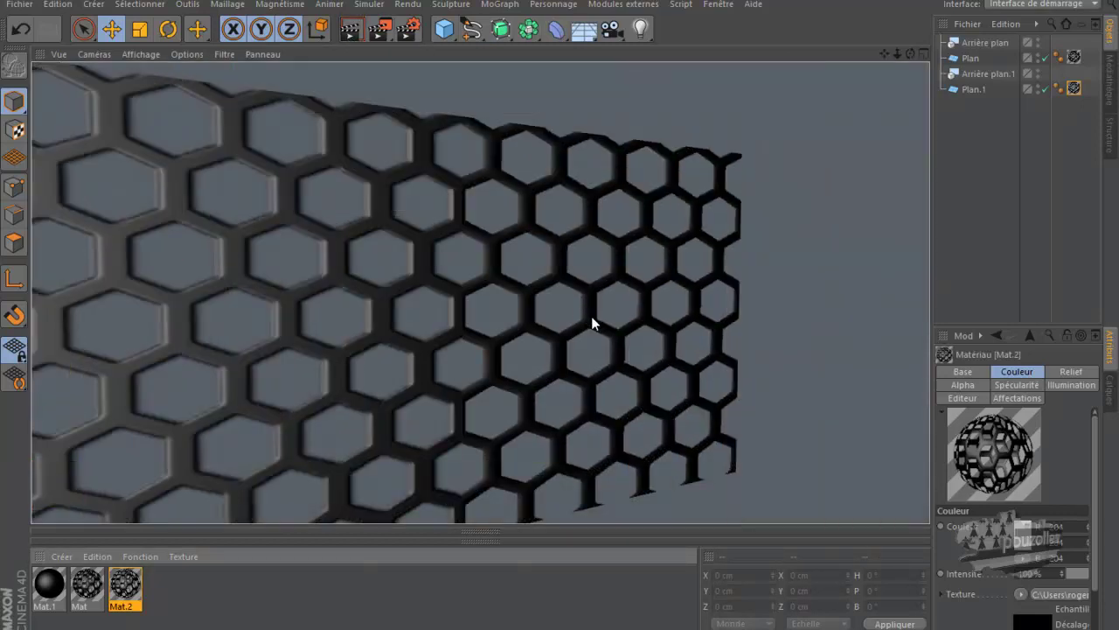
pyautogui.scroll(5, 607, 360)
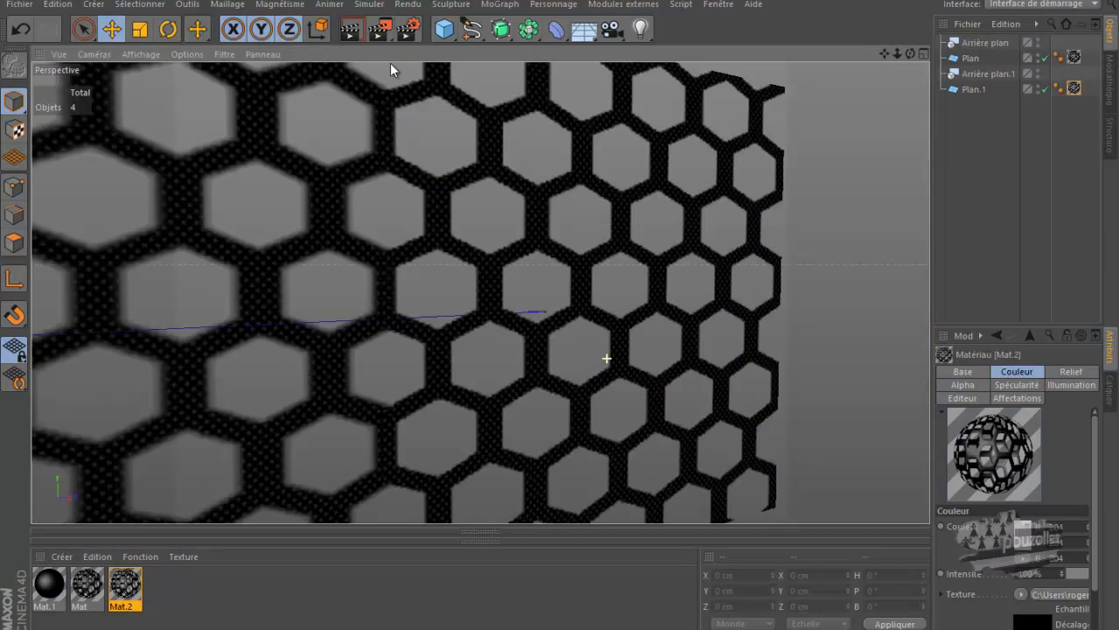
pyautogui.click(353, 29)
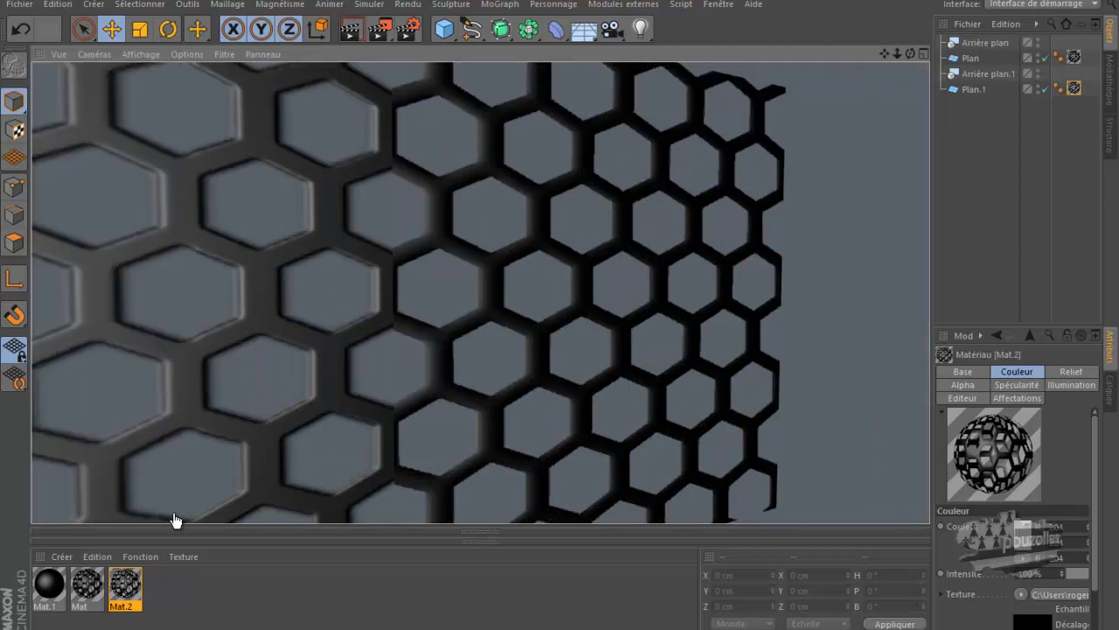
# Disable Mat.2's colour channel and test-render its relief texture with SAT sampling, 10% blur offset and 10% blur scale.
pyautogui.doubleClick(125, 585)
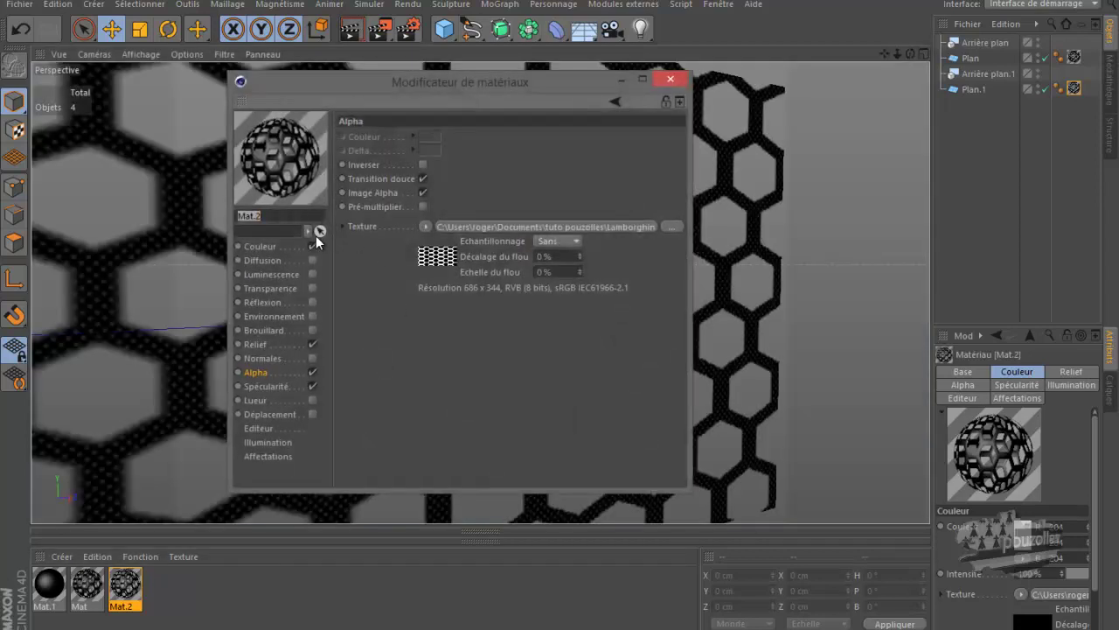
pyautogui.click(312, 247)
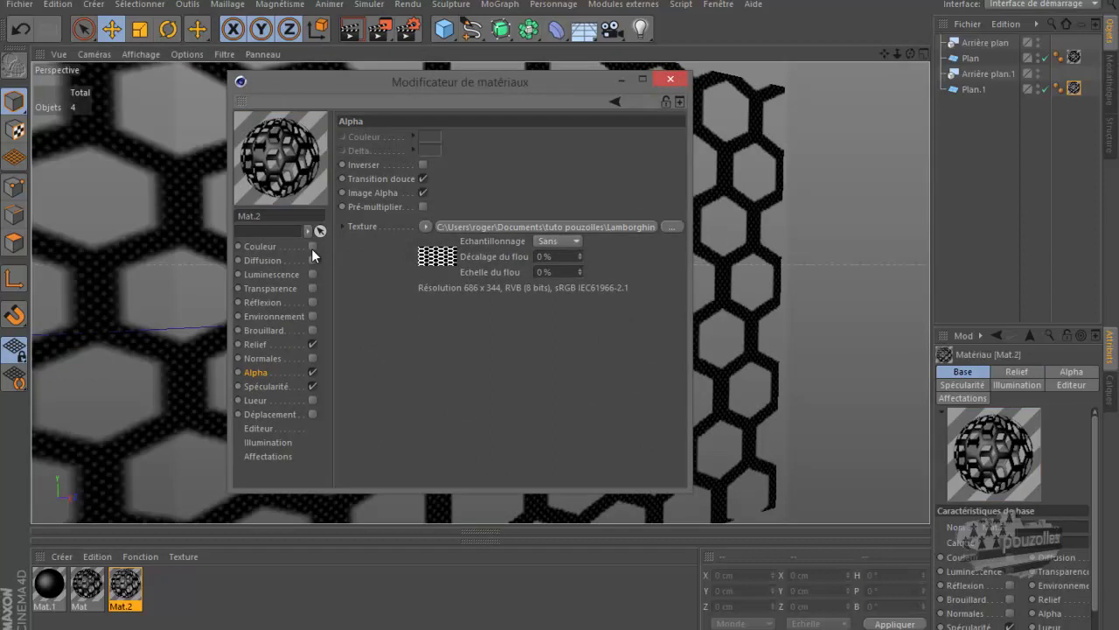
pyautogui.click(262, 344)
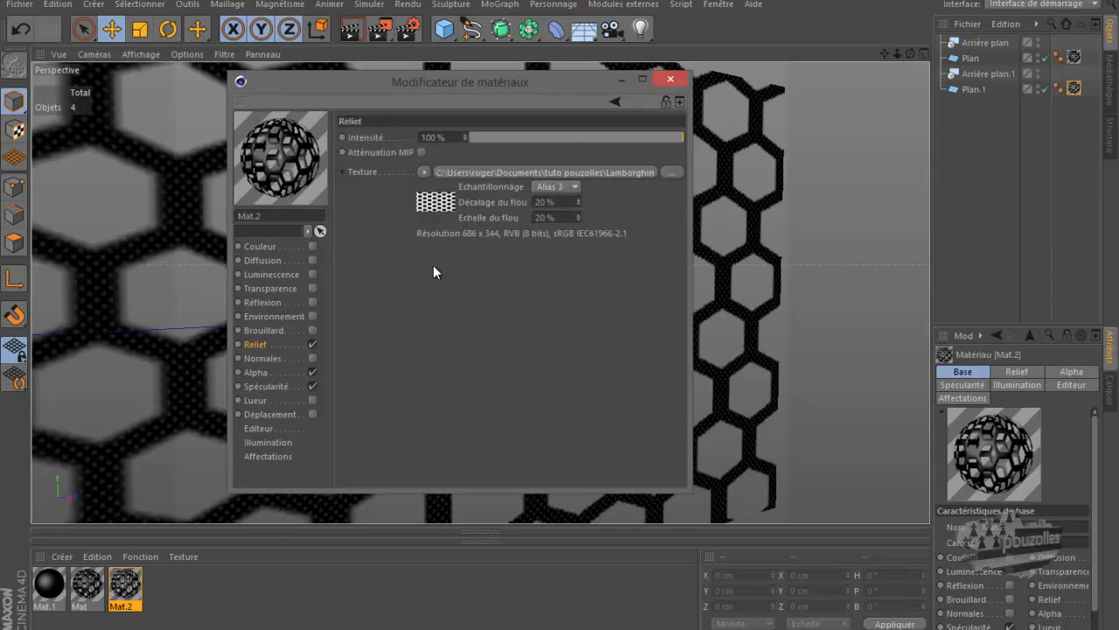
pyautogui.click(556, 187)
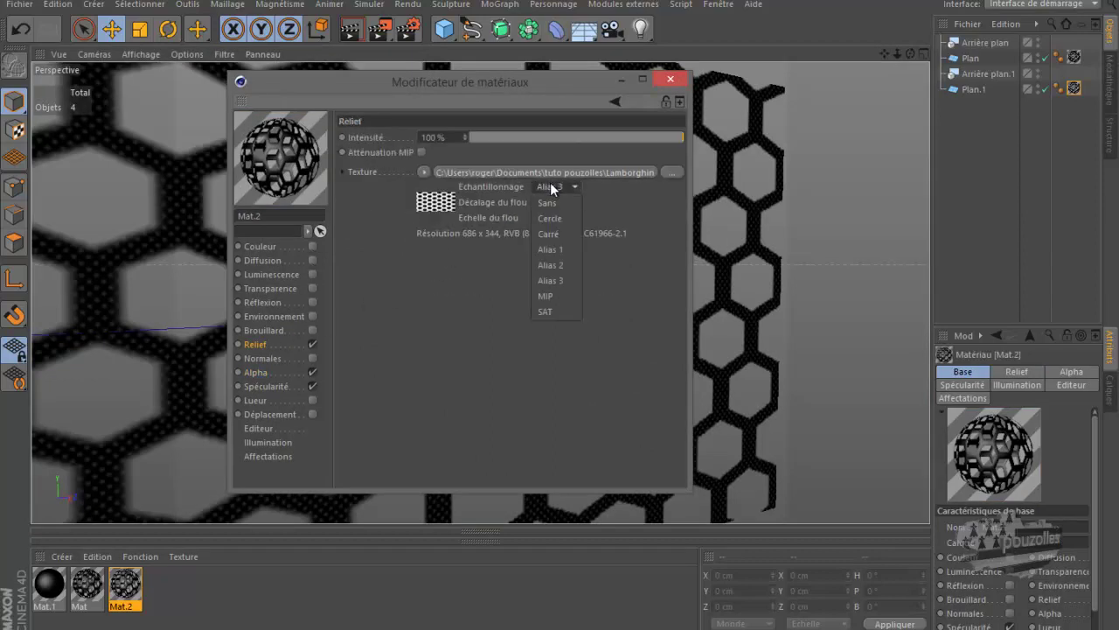
pyautogui.click(557, 308)
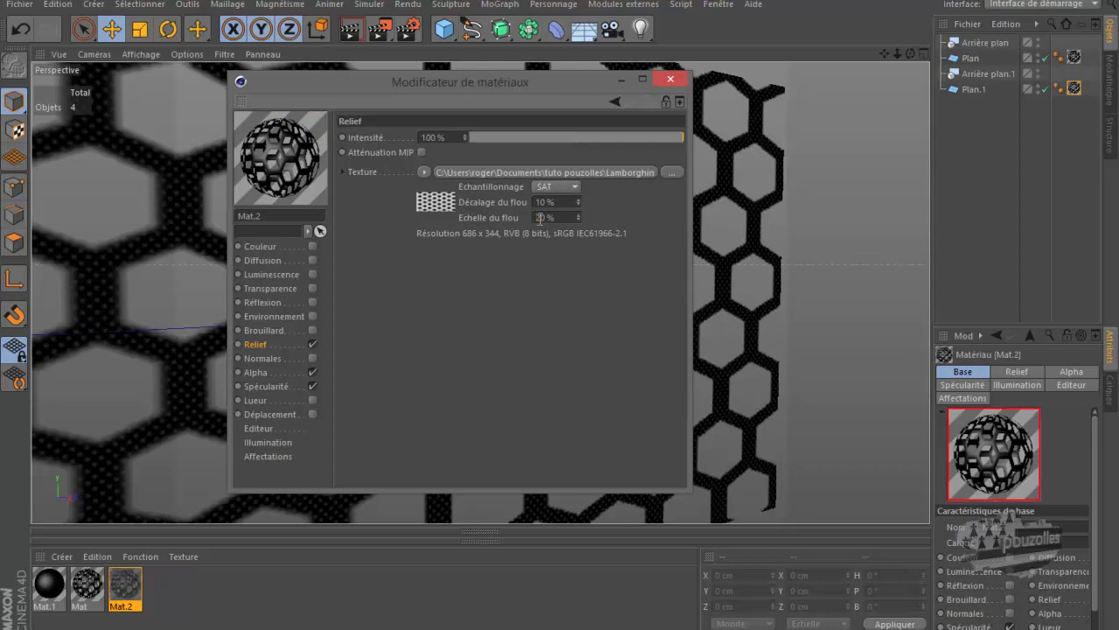
pyautogui.write('1')
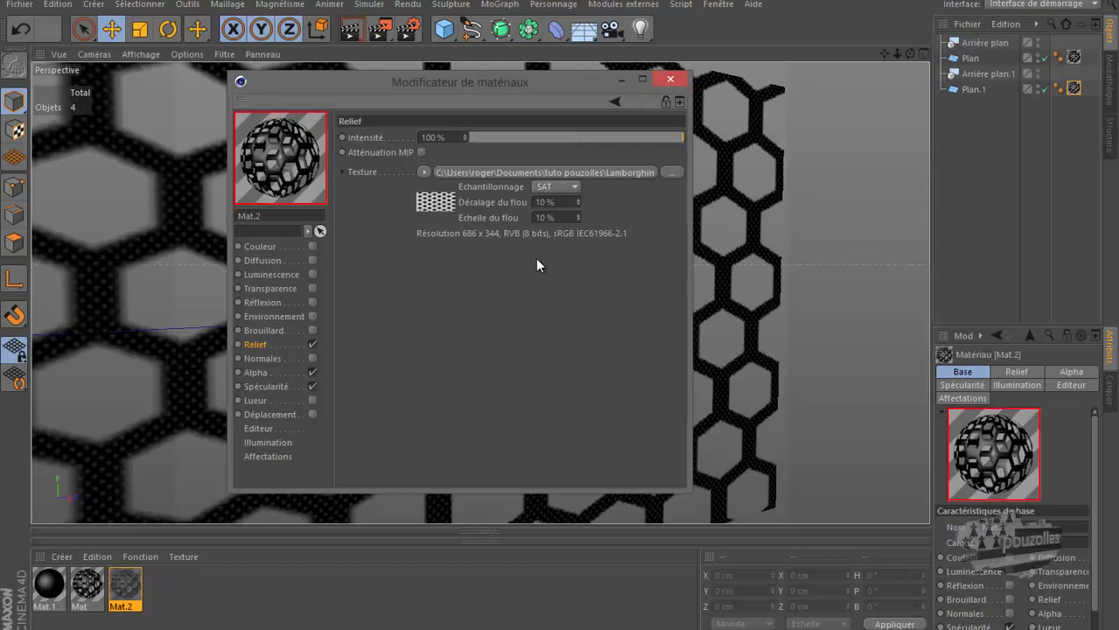
pyautogui.moveTo(545, 78); pyautogui.dragTo(799, 168)
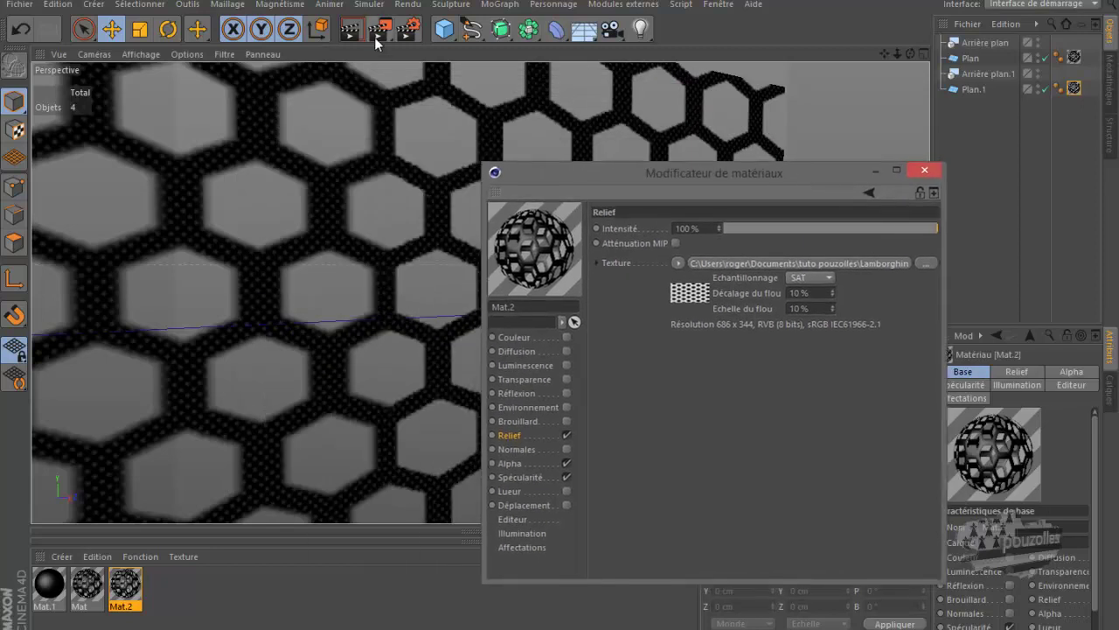
pyautogui.click(350, 30)
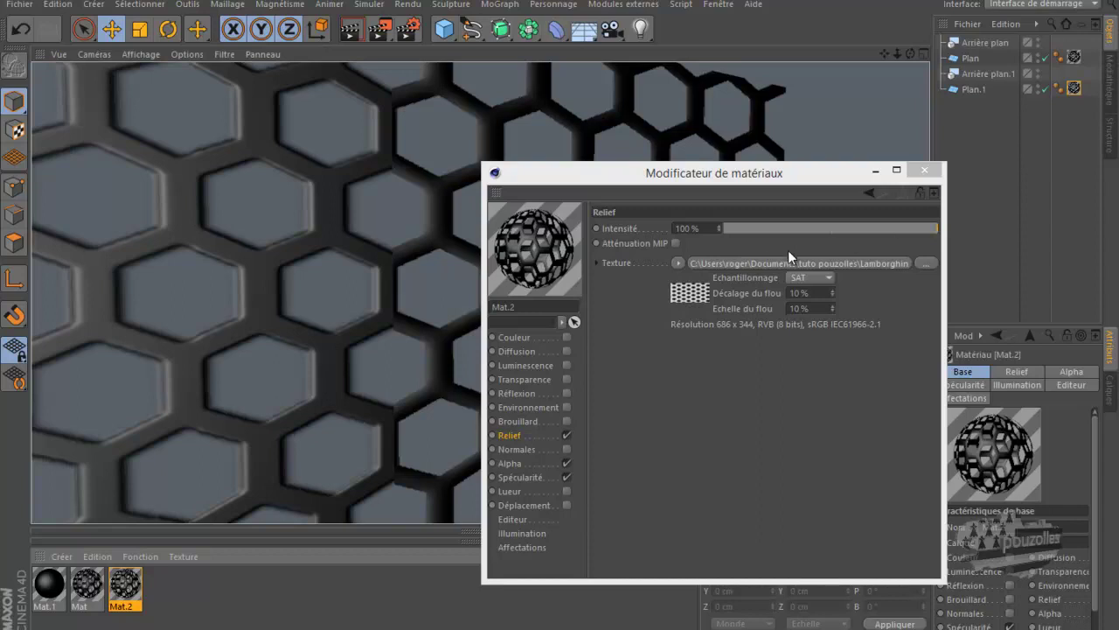
# Set the sampling of Mat.2's relief texture to Cercle, render the view and close the material editor.
pyautogui.click(520, 433)
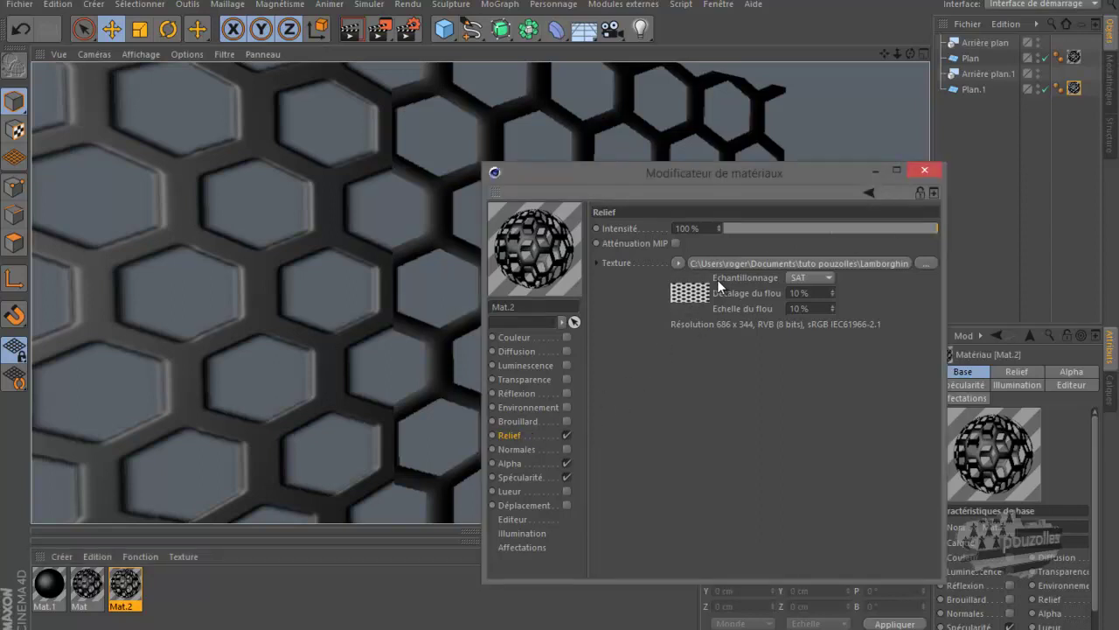
pyautogui.click(801, 278)
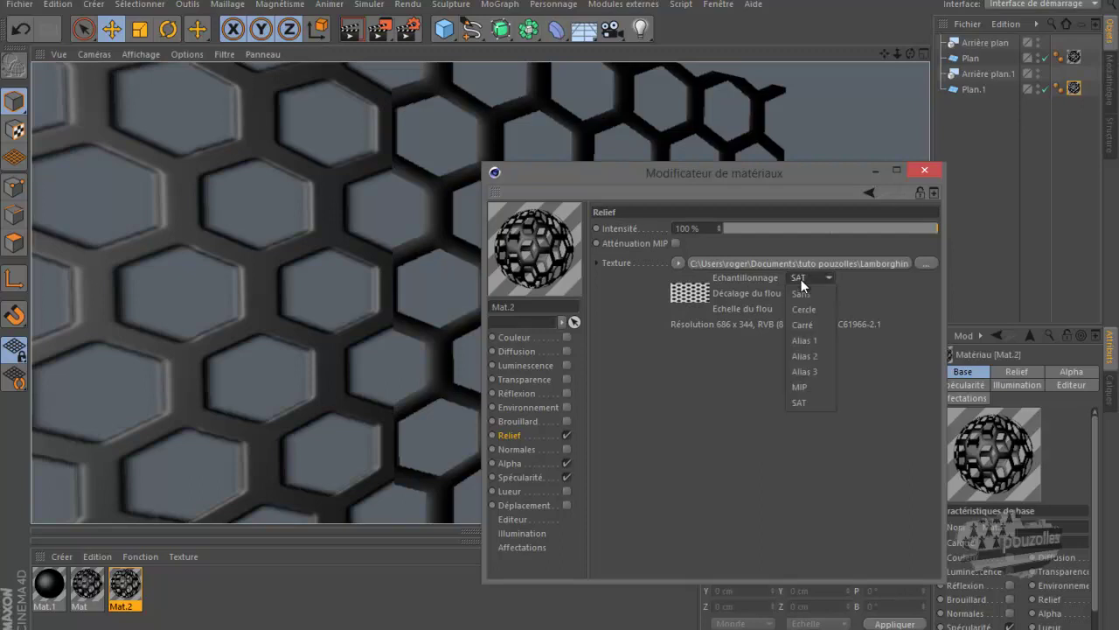
pyautogui.click(816, 308)
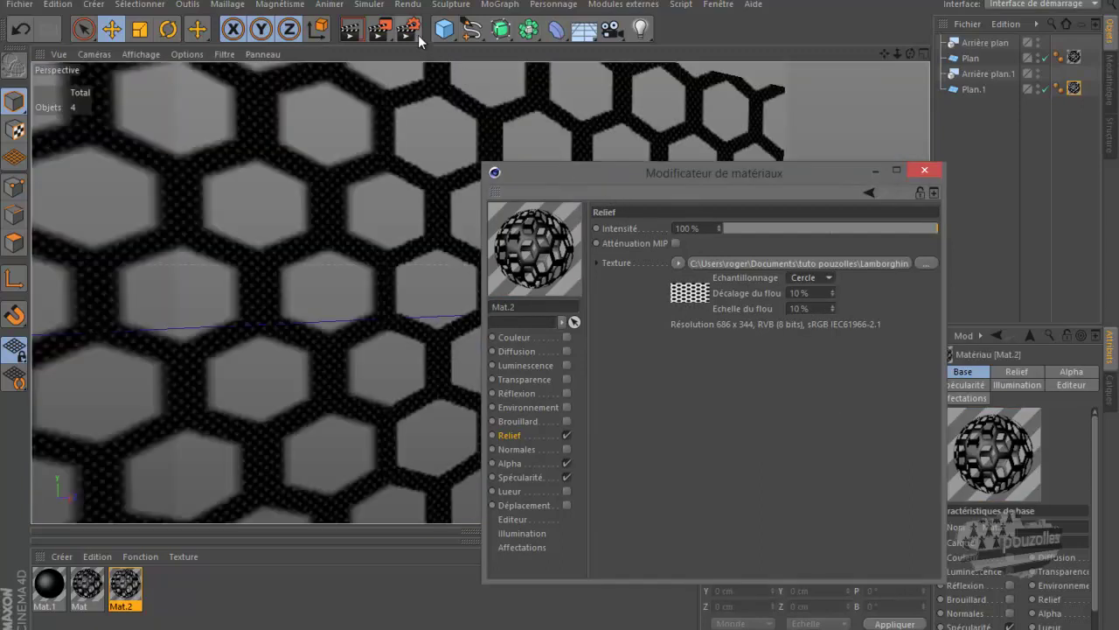
pyautogui.click(353, 33)
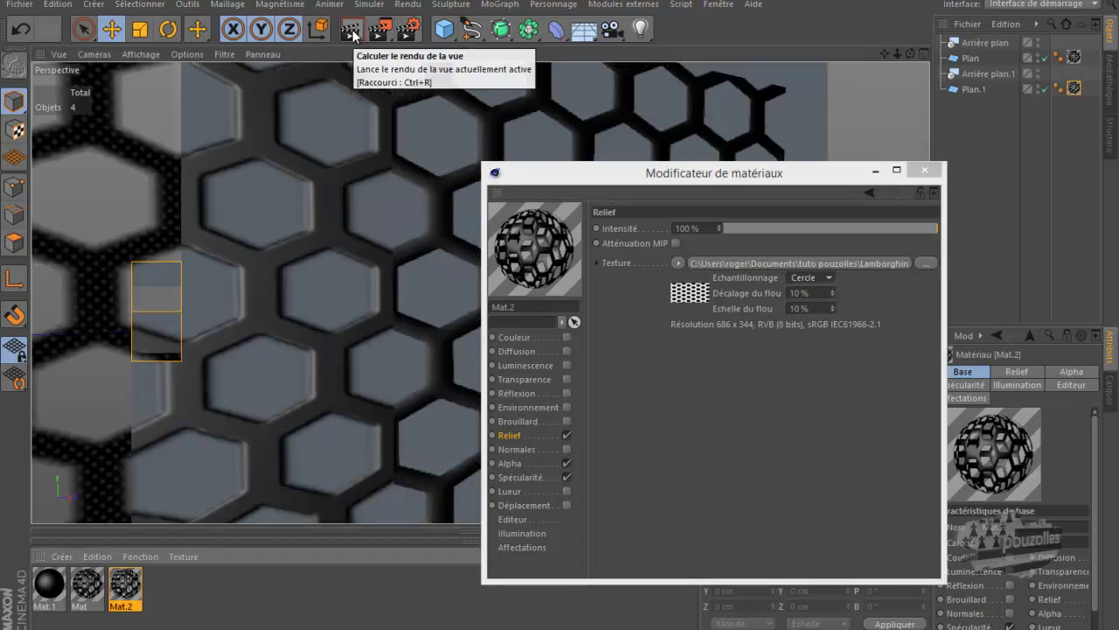
pyautogui.click(924, 170)
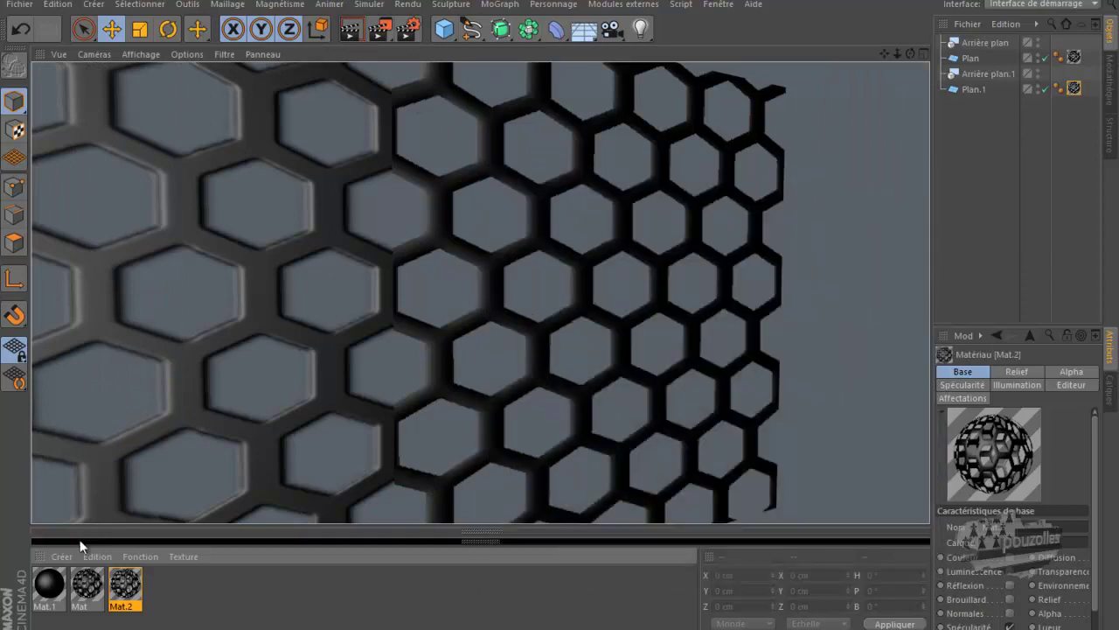
# Replace Mat's alpha texture with "grille by pouzolles.png", declining the project copy, and enable Image Alpha.
pyautogui.doubleClick(87, 588)
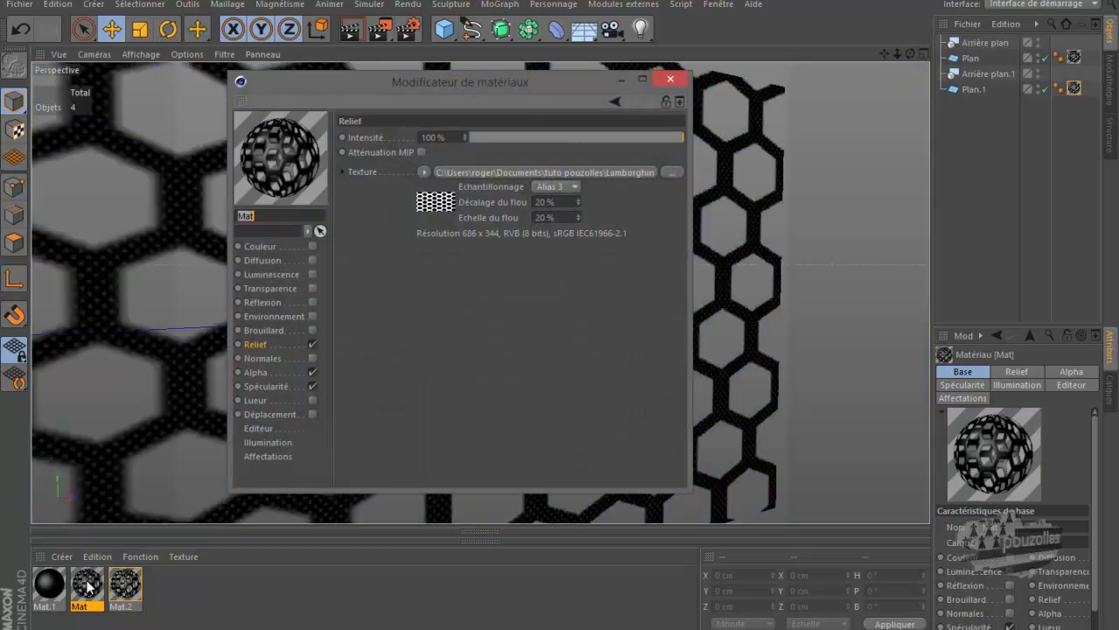
pyautogui.click(269, 373)
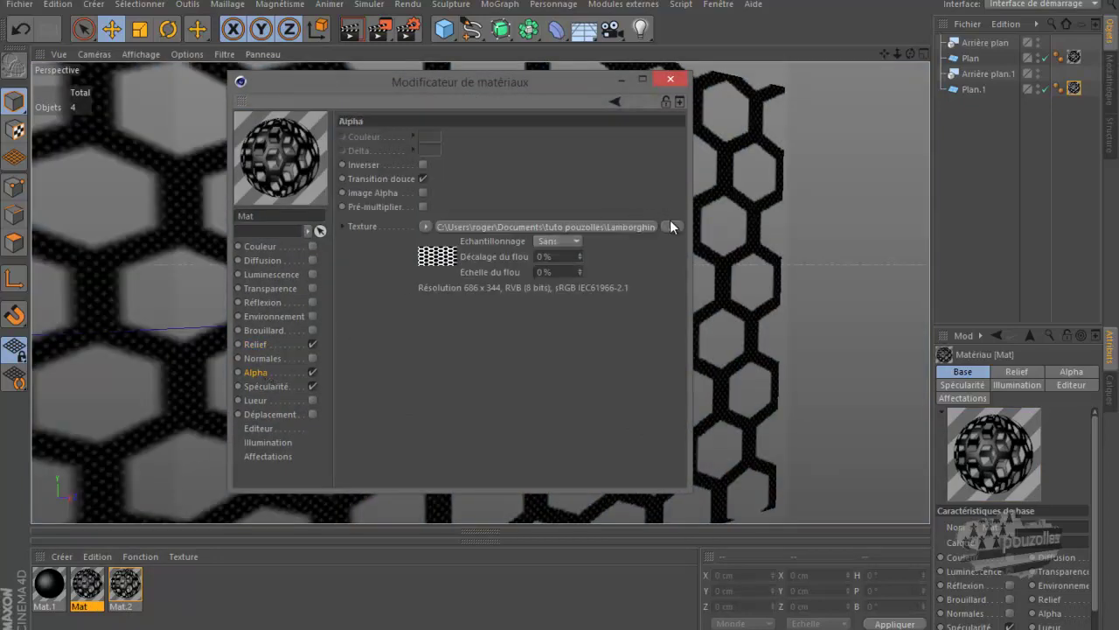
pyautogui.click(670, 227)
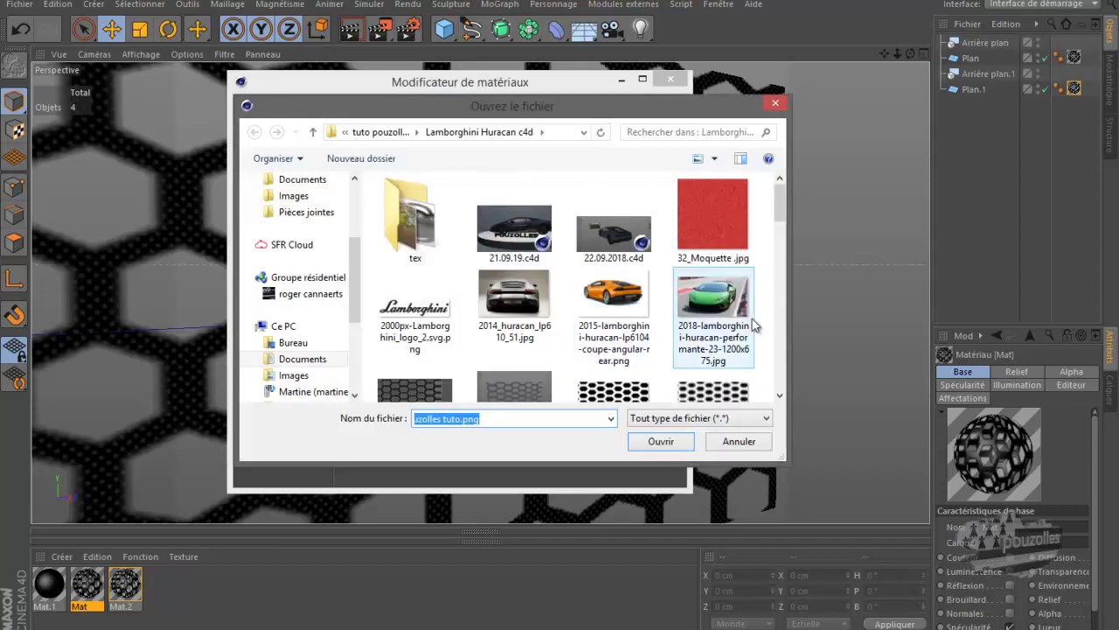
pyautogui.moveTo(780, 212); pyautogui.dragTo(783, 240)
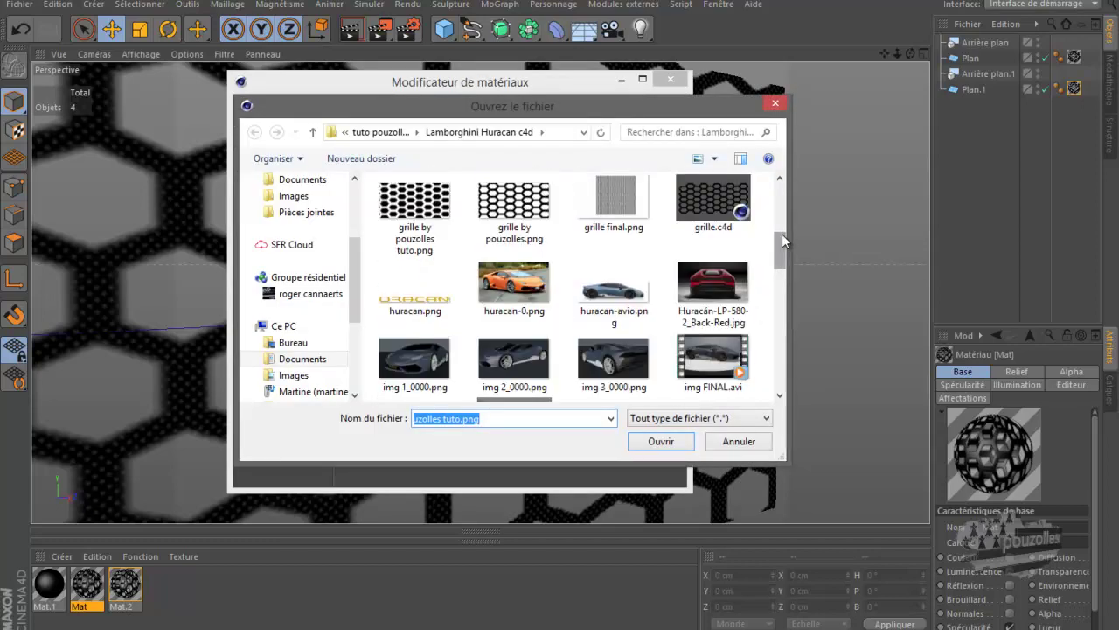
pyautogui.click(521, 205)
pyautogui.doubleClick(521, 204)
pyautogui.click(654, 378)
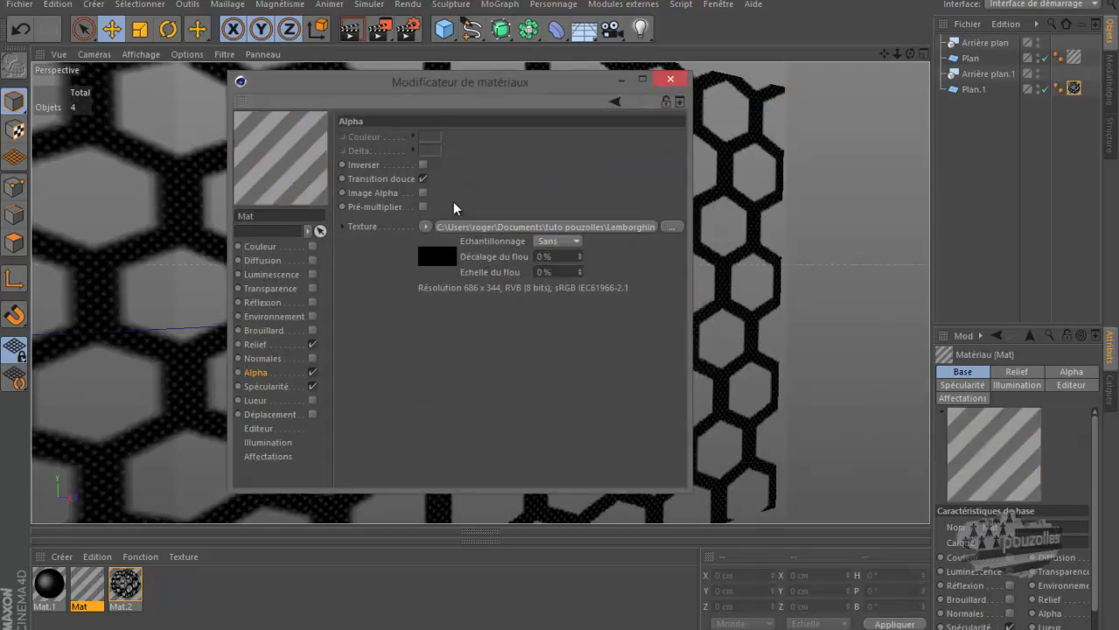
pyautogui.click(423, 191)
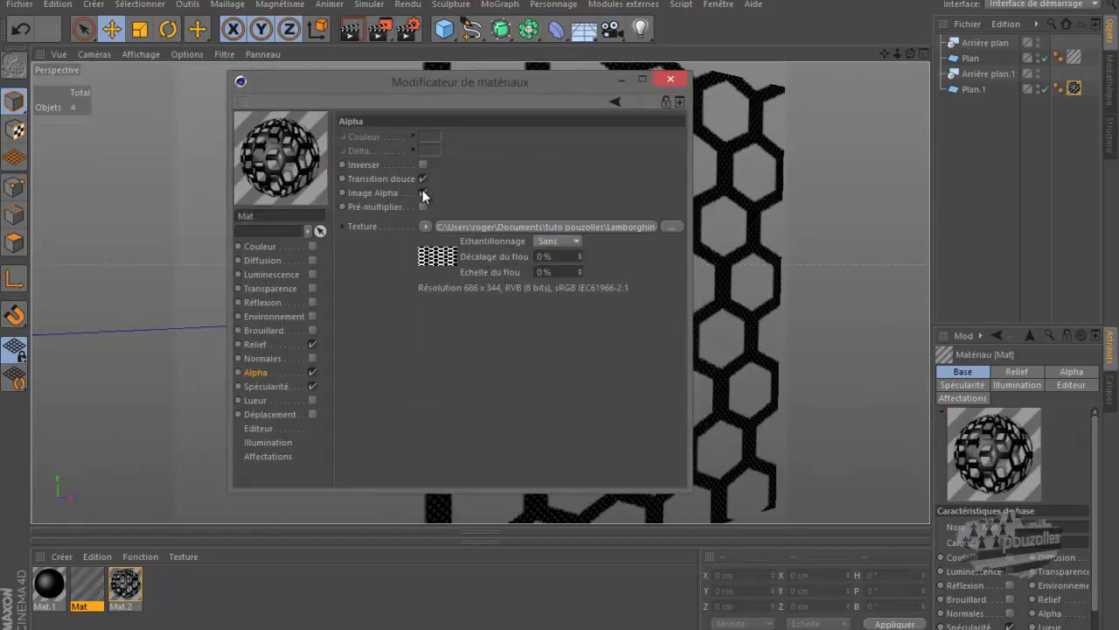
# Render the grille close up and again with most of the mesh in view to check Mat's alpha.
pyautogui.moveTo(367, 84); pyautogui.dragTo(766, 170)
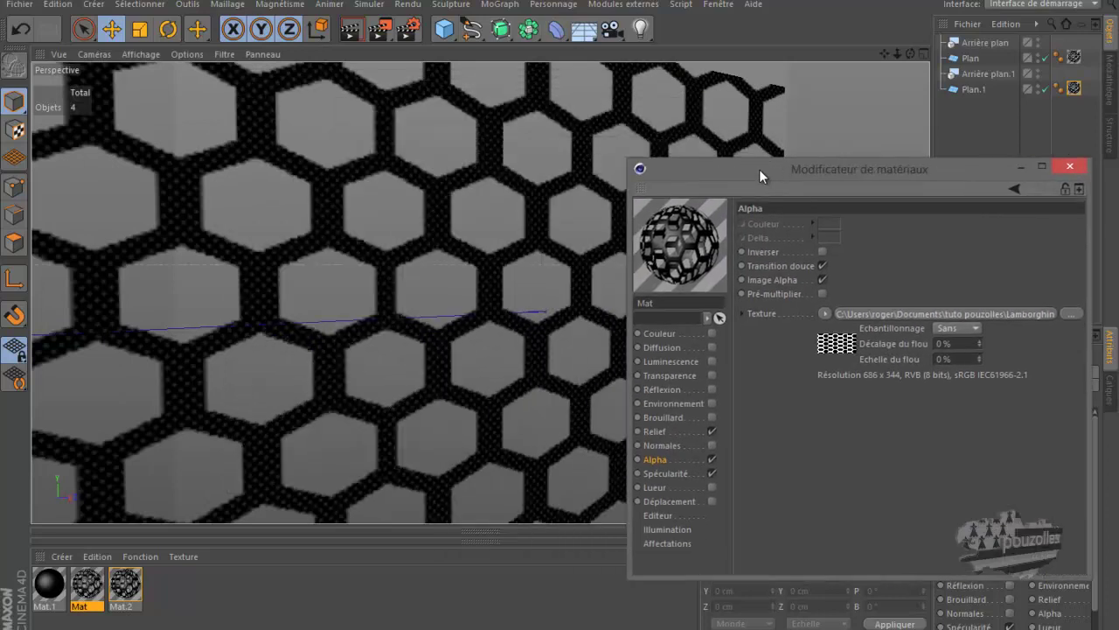
pyautogui.click(350, 31)
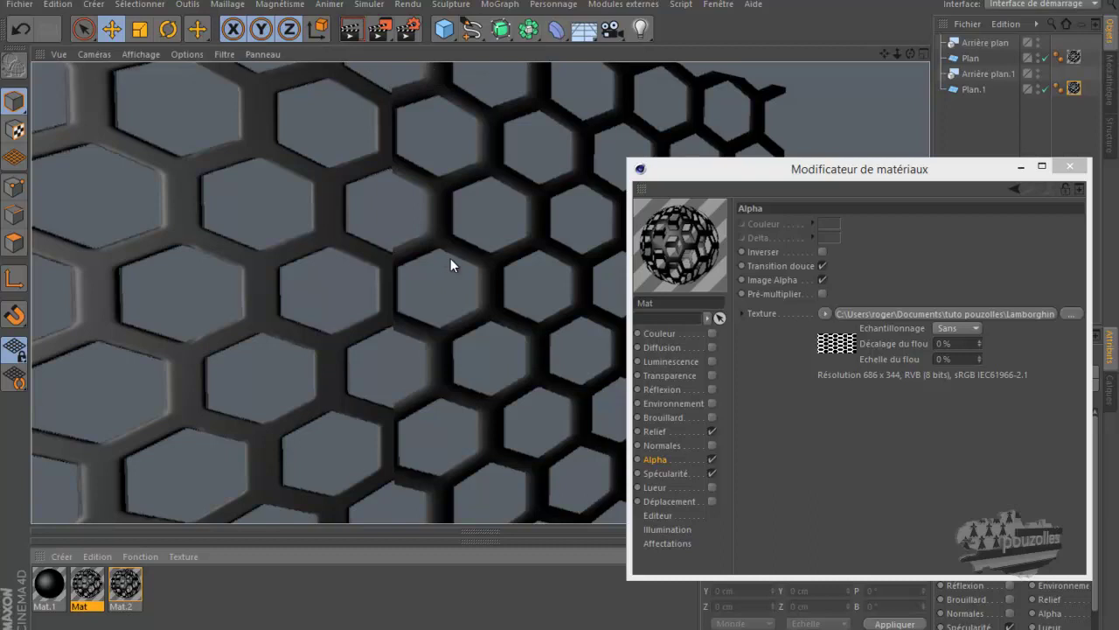
pyautogui.scroll(-8, 450, 262)
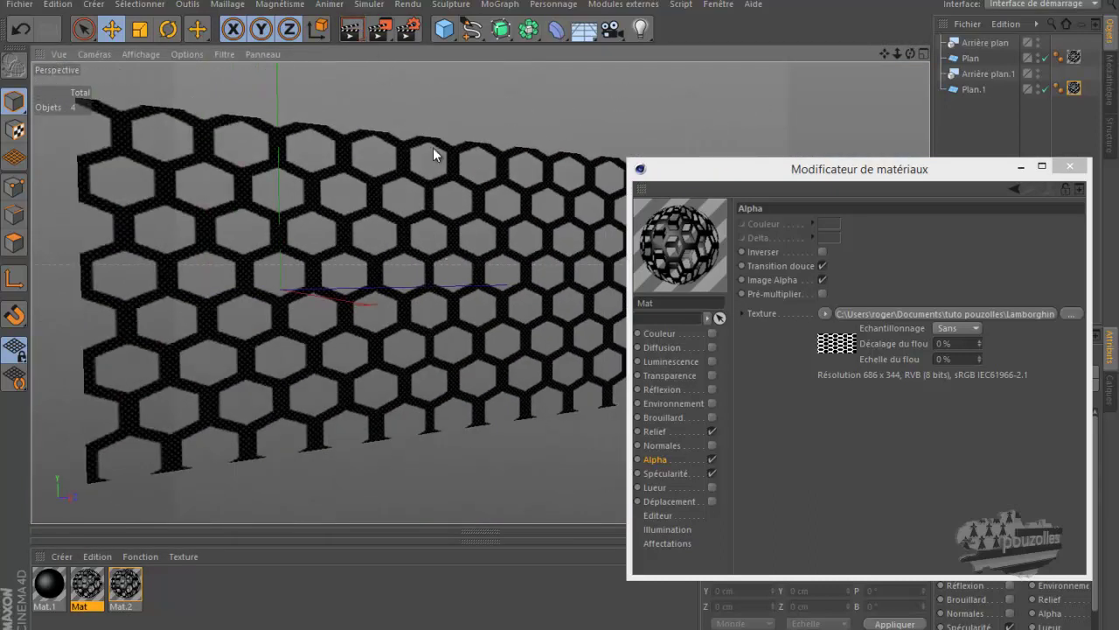
pyautogui.click(350, 29)
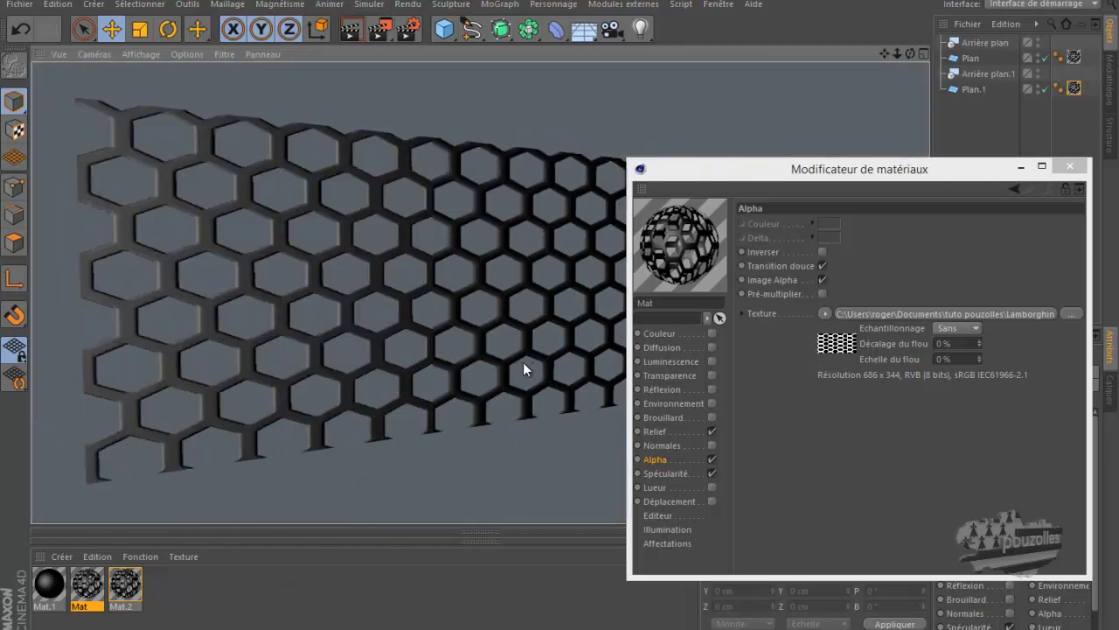
# Enable MIP attenuation in Mat.2's relief channel and render the grille from the current distance and closer up.
pyautogui.click(656, 431)
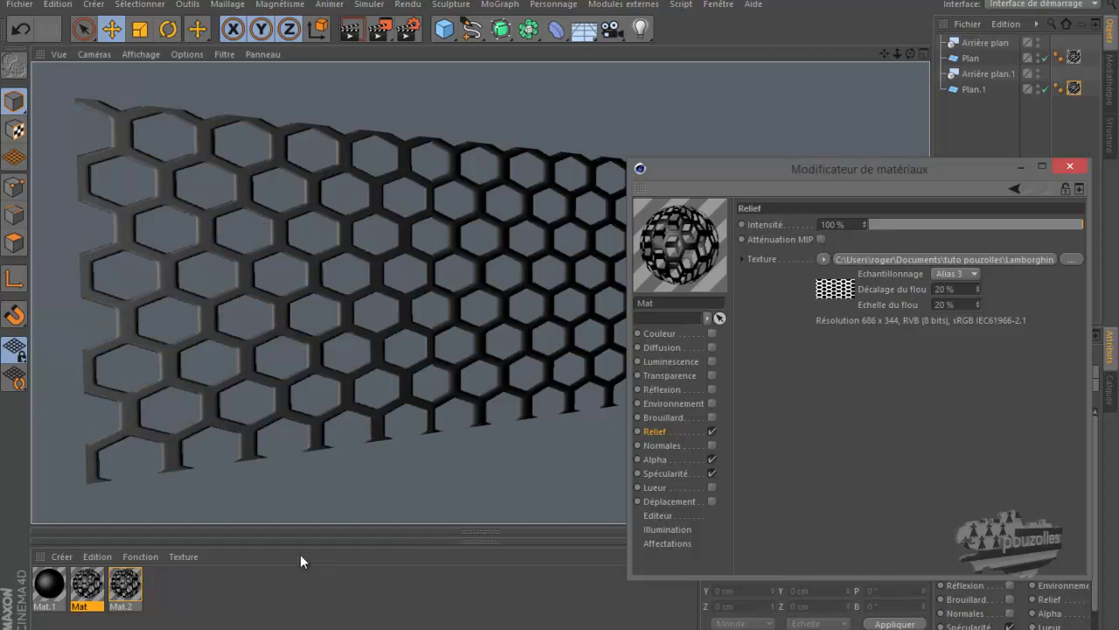
pyautogui.click(125, 584)
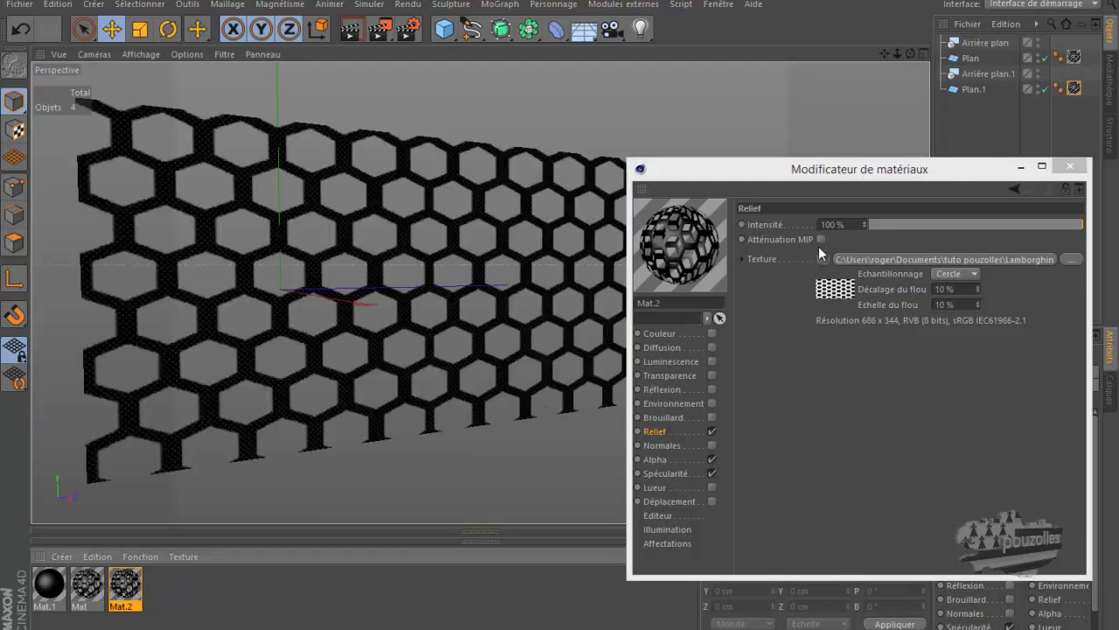
pyautogui.click(820, 239)
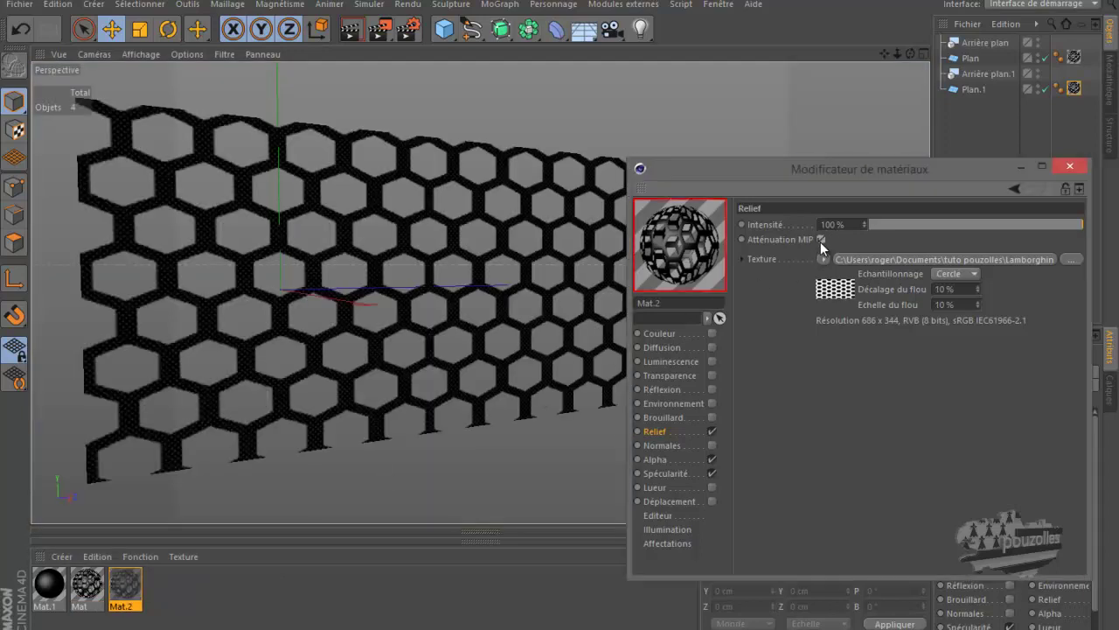
pyautogui.click(351, 33)
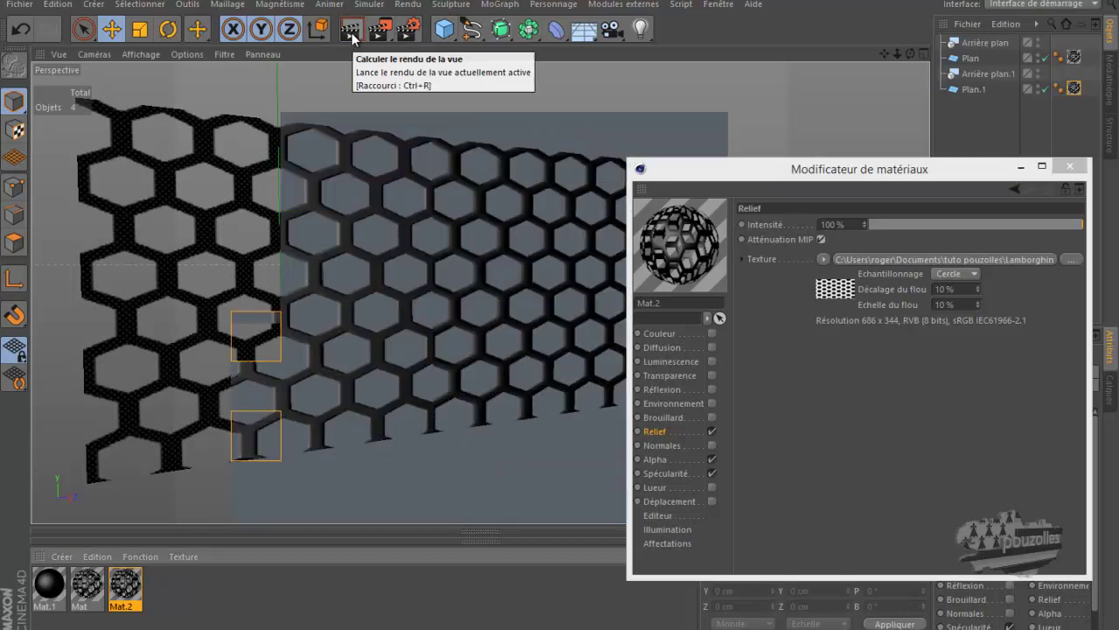
pyautogui.moveTo(703, 172); pyautogui.dragTo(778, 324)
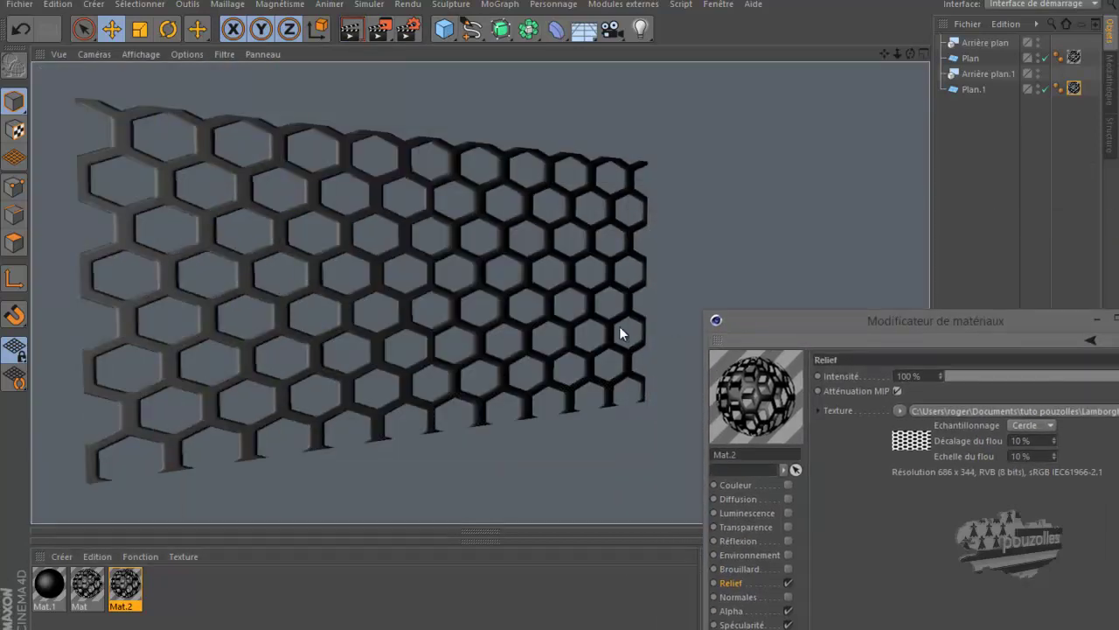
pyautogui.scroll(5, 620, 332)
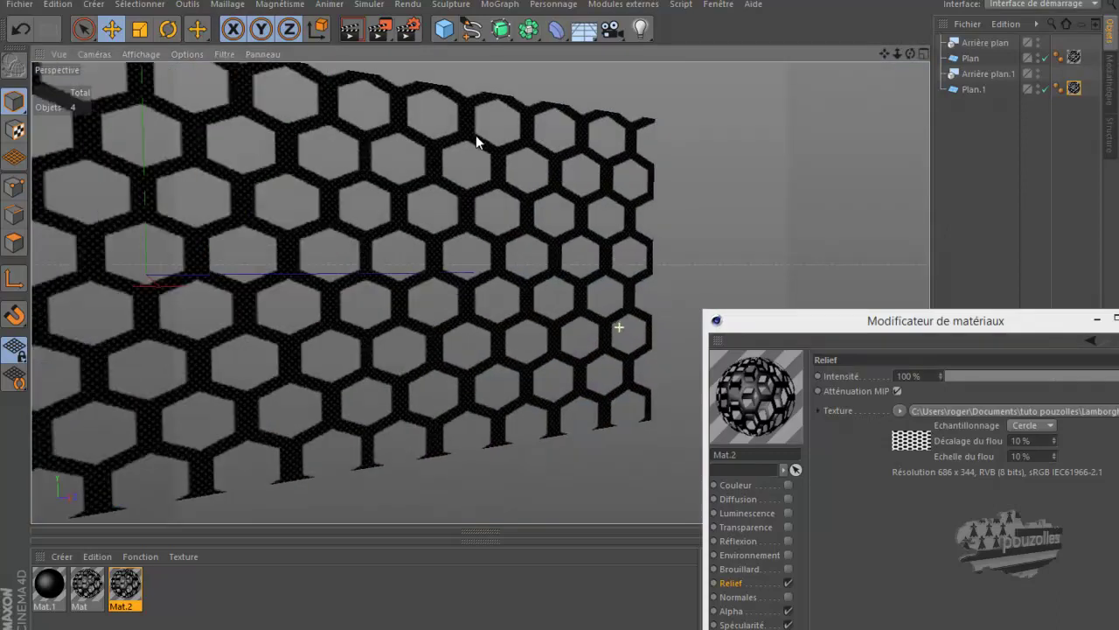
pyautogui.click(352, 32)
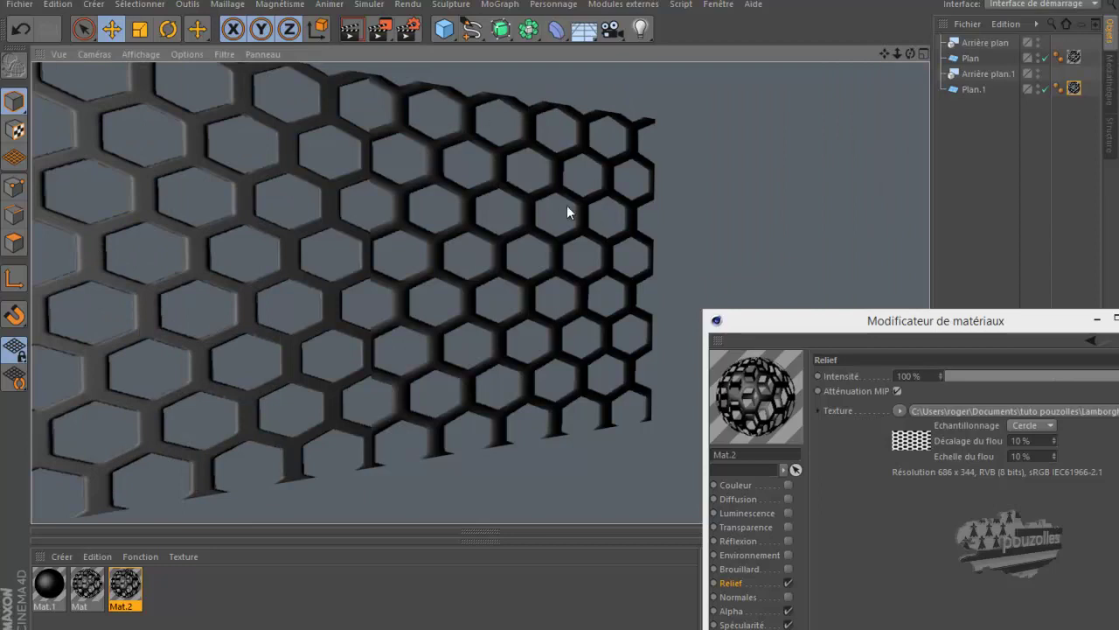
# Close the material editor, then switch to File Explorer and preview "grille by pouzolles tuto.png" from the Lamborghini Huracan c4d folder.
pyautogui.moveTo(831, 333); pyautogui.dragTo(664, 122)
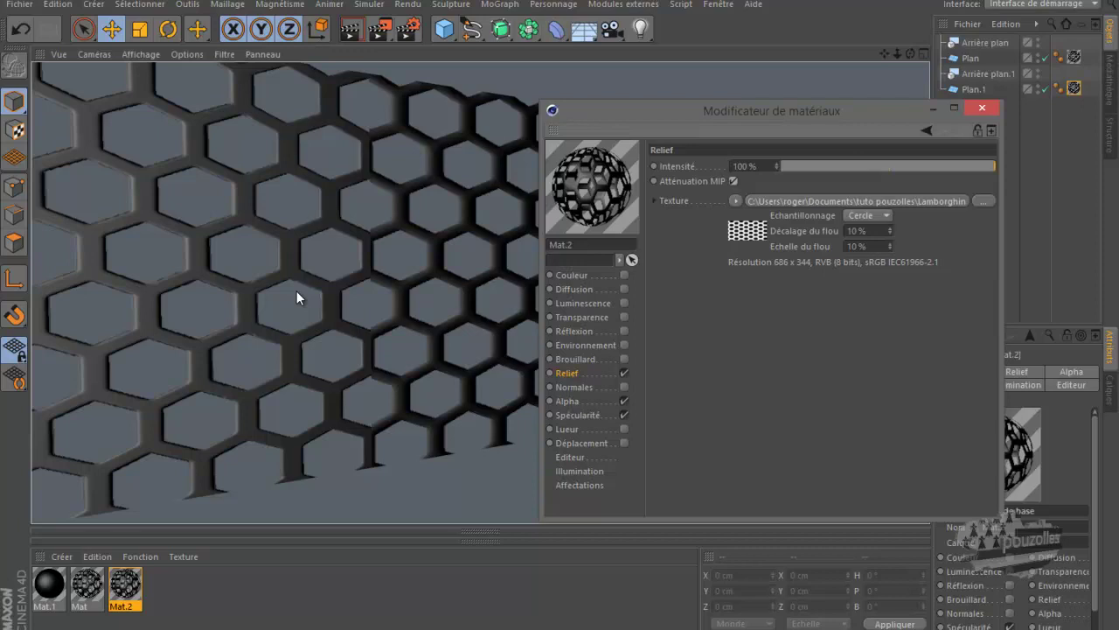
pyautogui.click(982, 107)
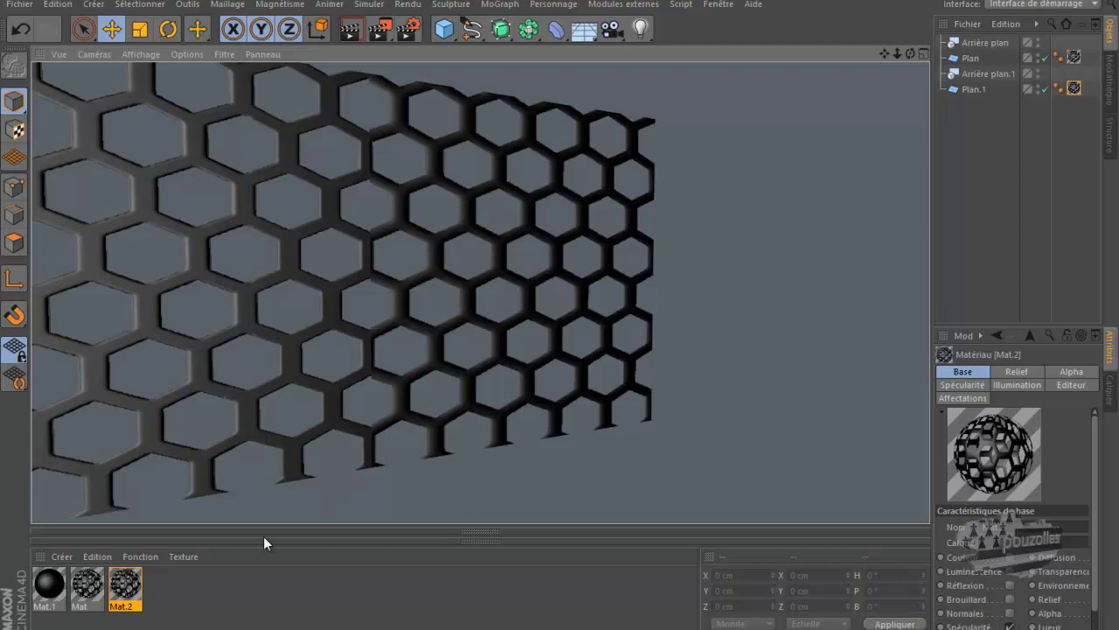
pyautogui.click(100, 628)
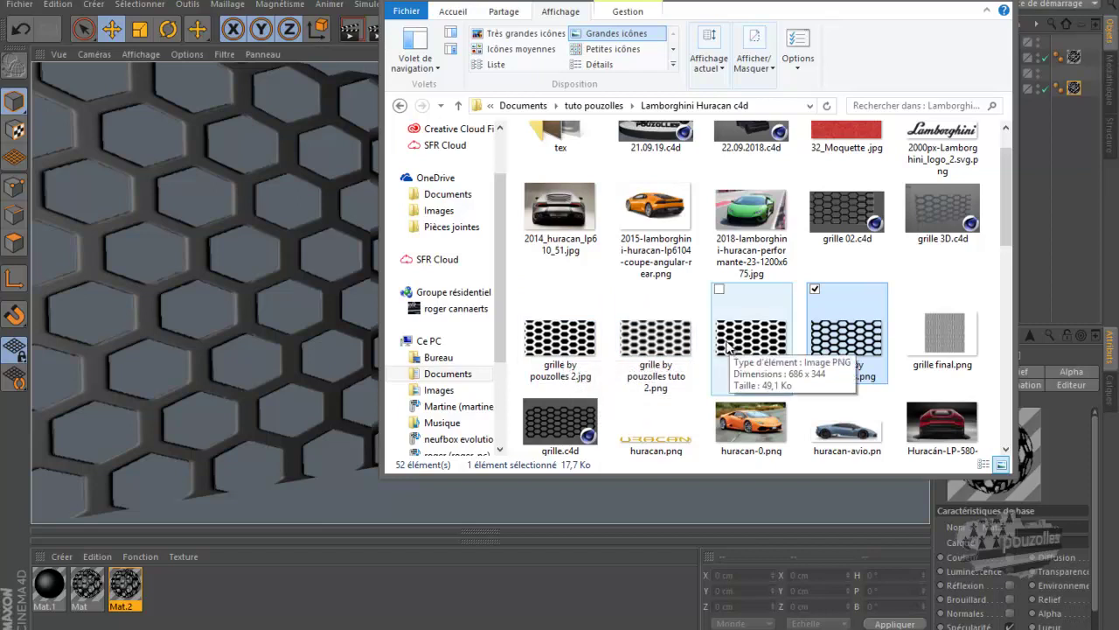
pyautogui.click(754, 348)
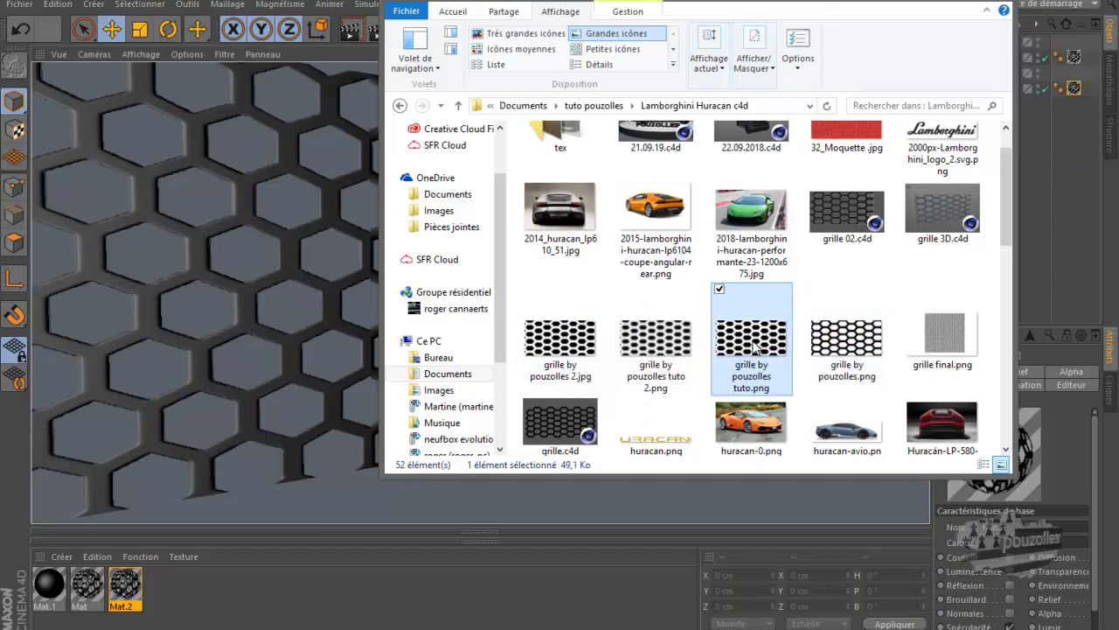
pyautogui.doubleClick(756, 346)
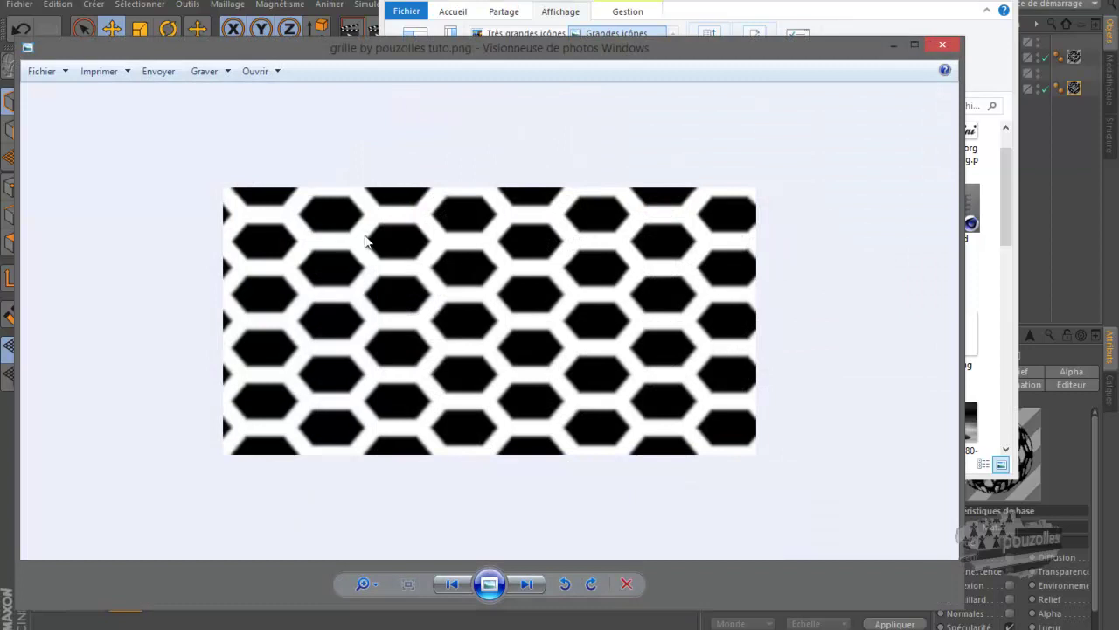
pyautogui.click(942, 46)
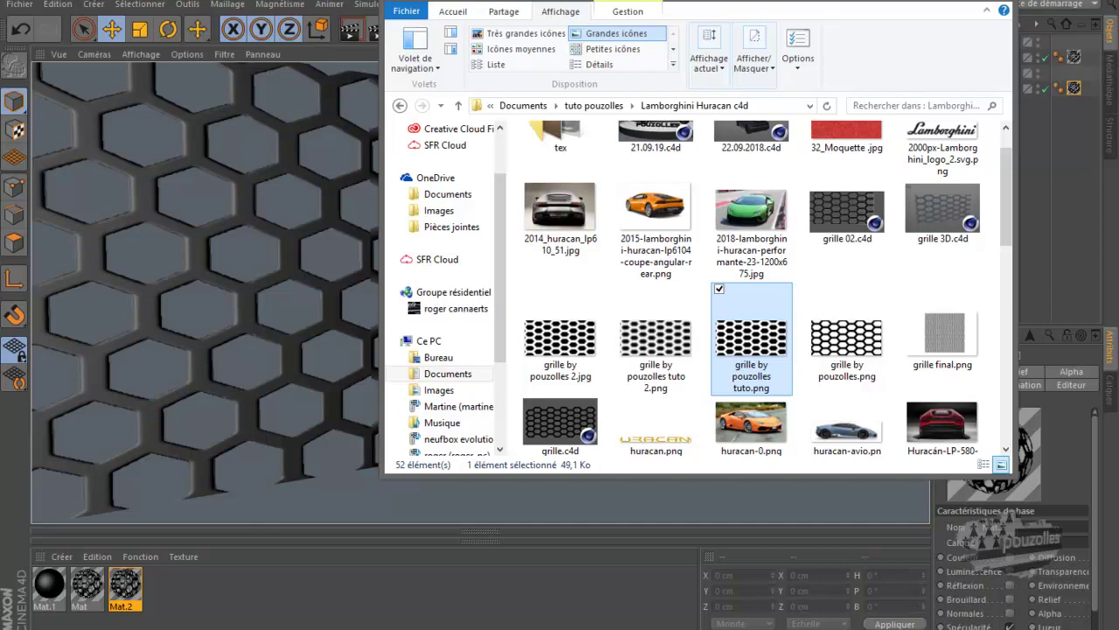
pyautogui.moveTo(101, 628)
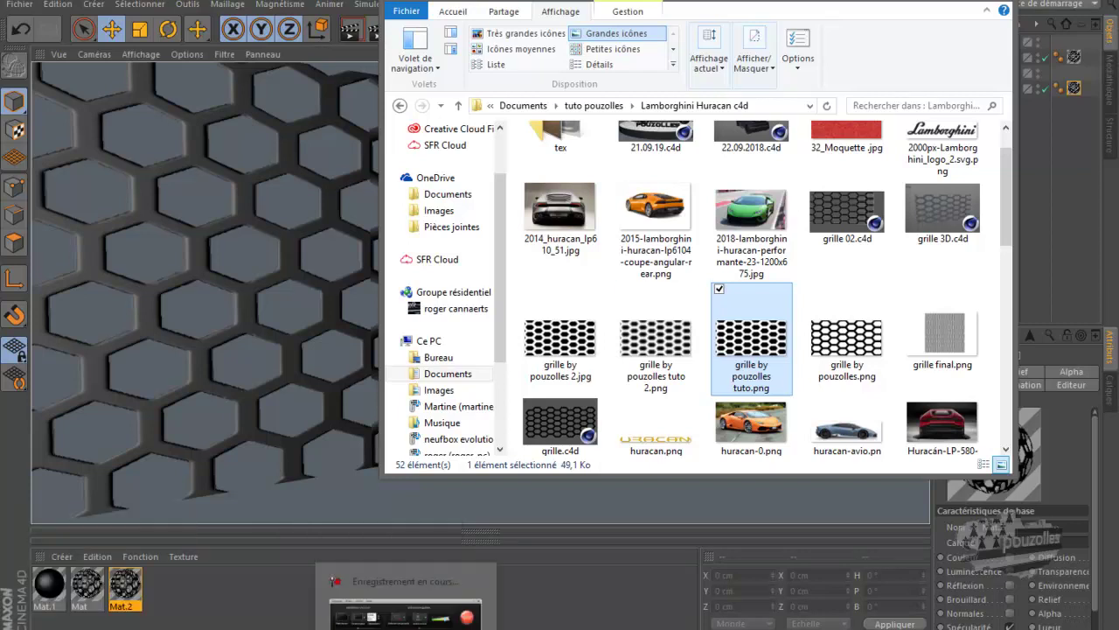
pyautogui.click(405, 625)
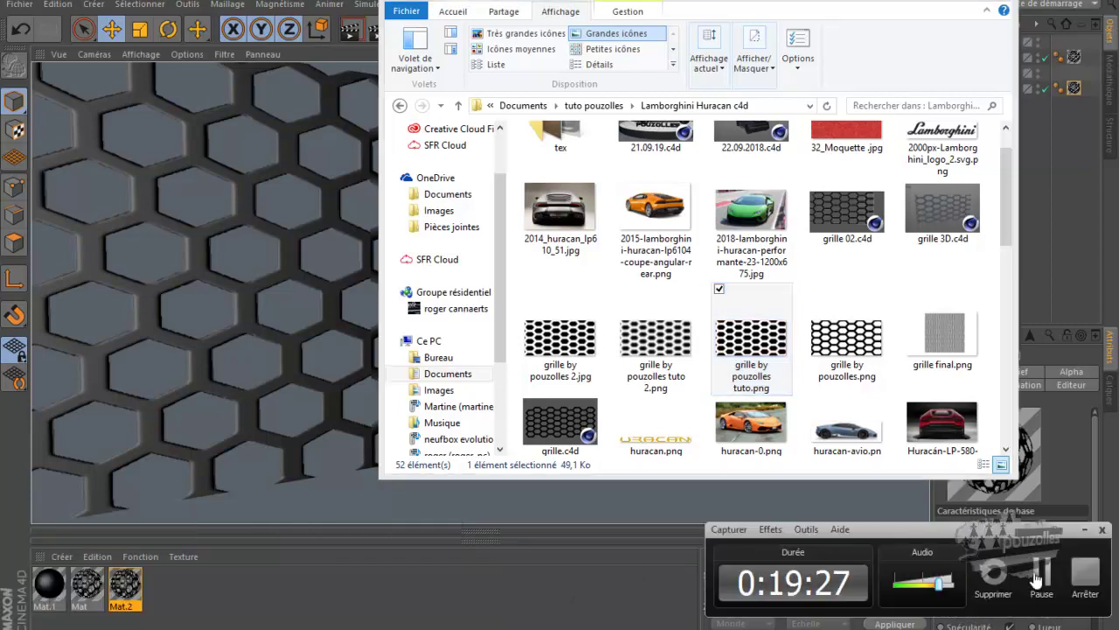
pyautogui.click(1010, 566)
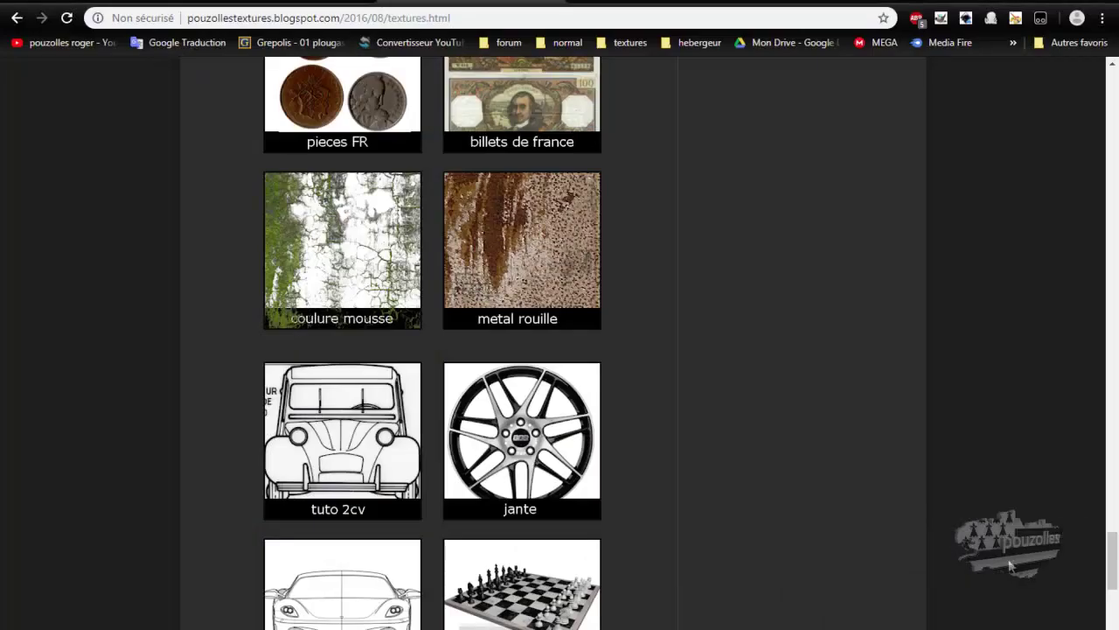
# Browse the texture categories on the pouzolles textures blog and open "divers textures".
pyautogui.scroll(4, 136, 389)
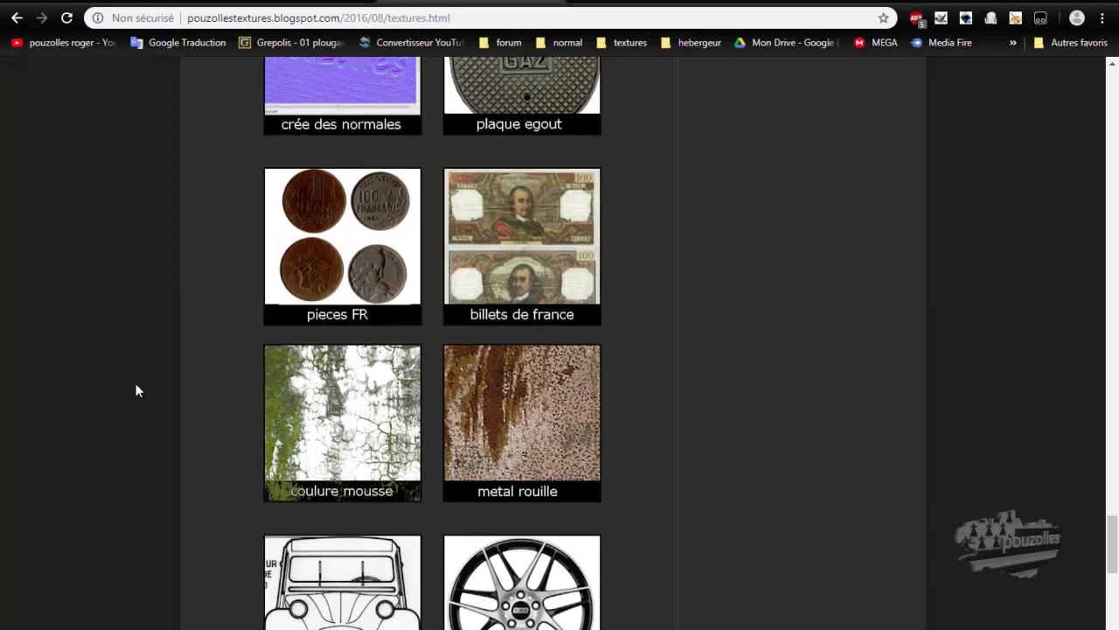
pyautogui.scroll(5, 135, 385)
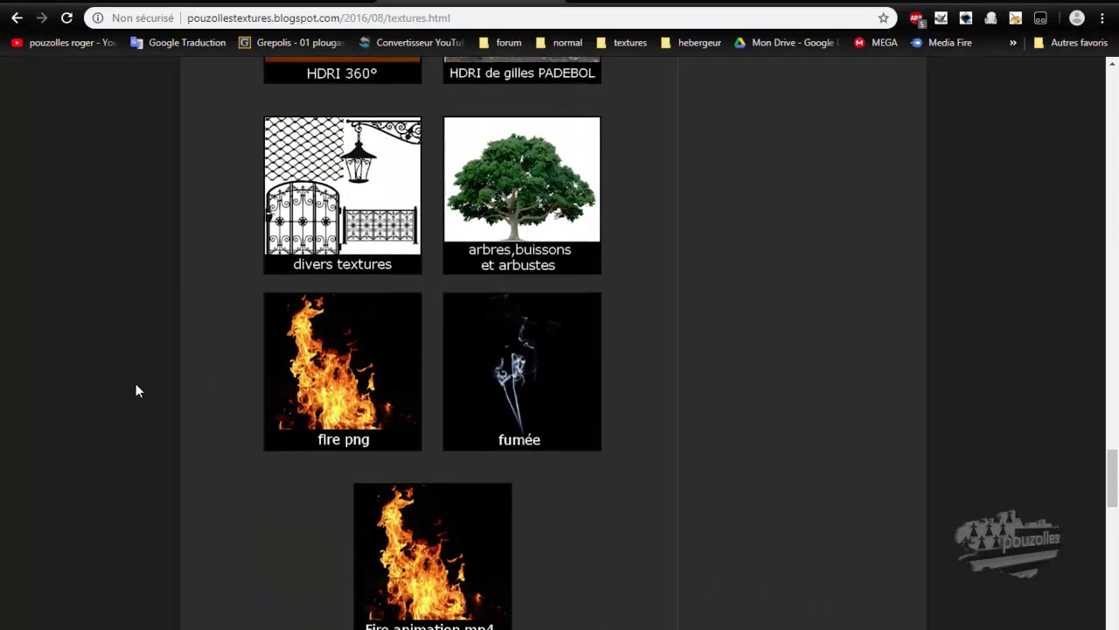
pyautogui.scroll(-6, 138, 390)
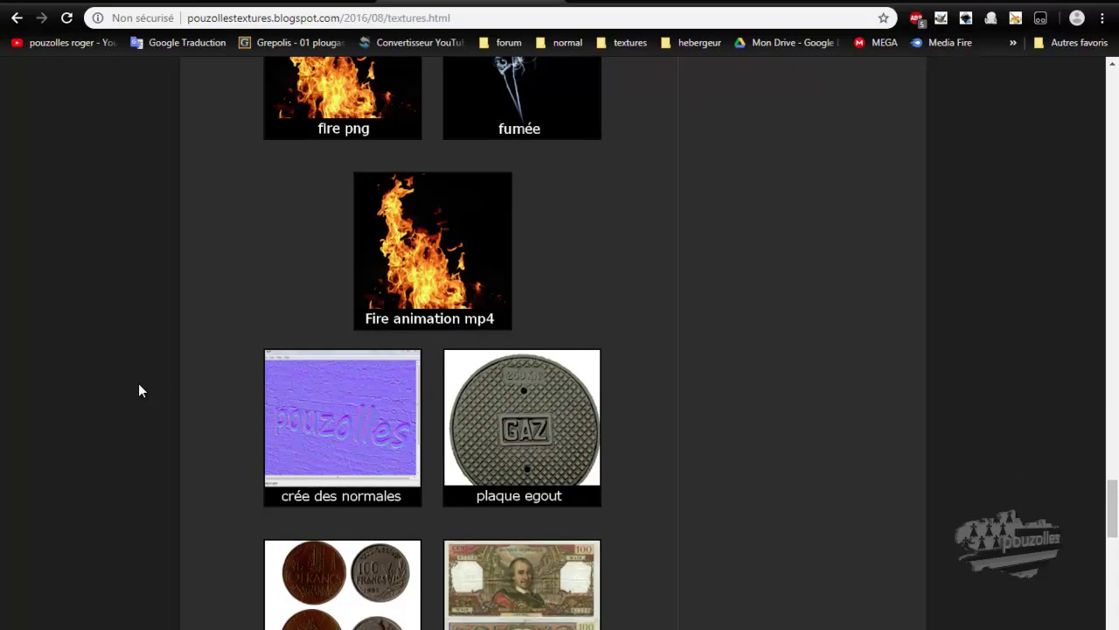
pyautogui.scroll(-5, 138, 390)
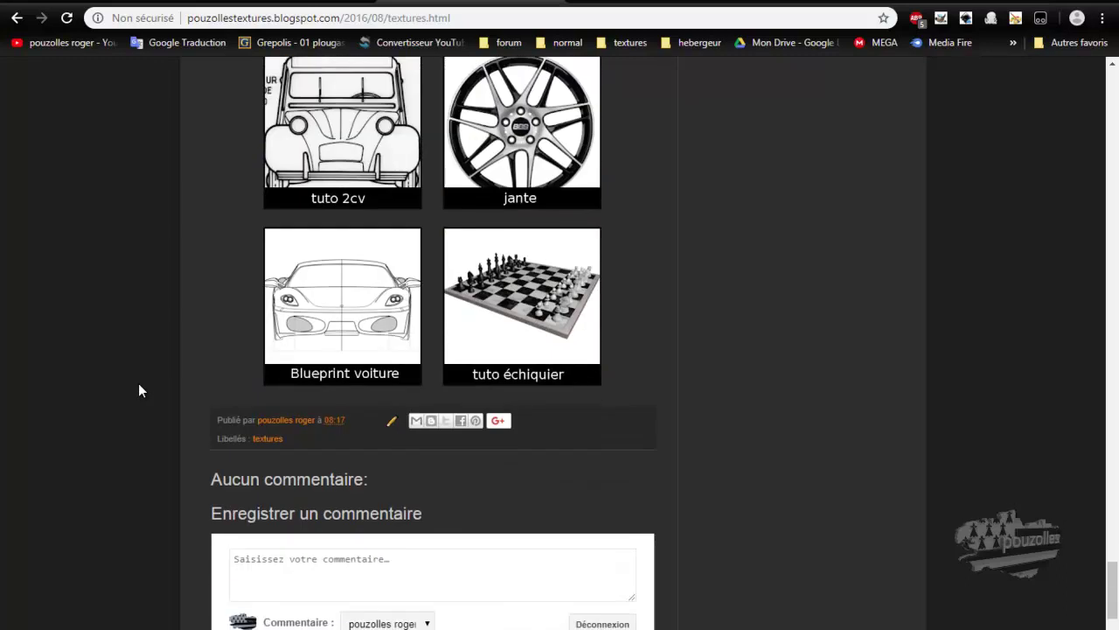
pyautogui.scroll(8, 138, 390)
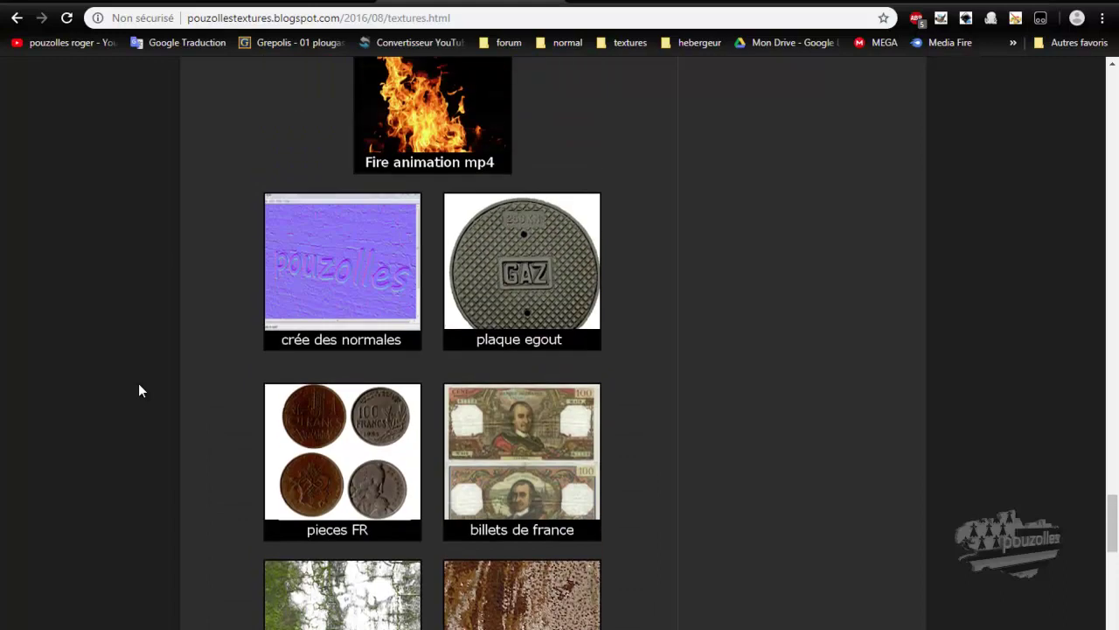
pyautogui.scroll(5, 139, 390)
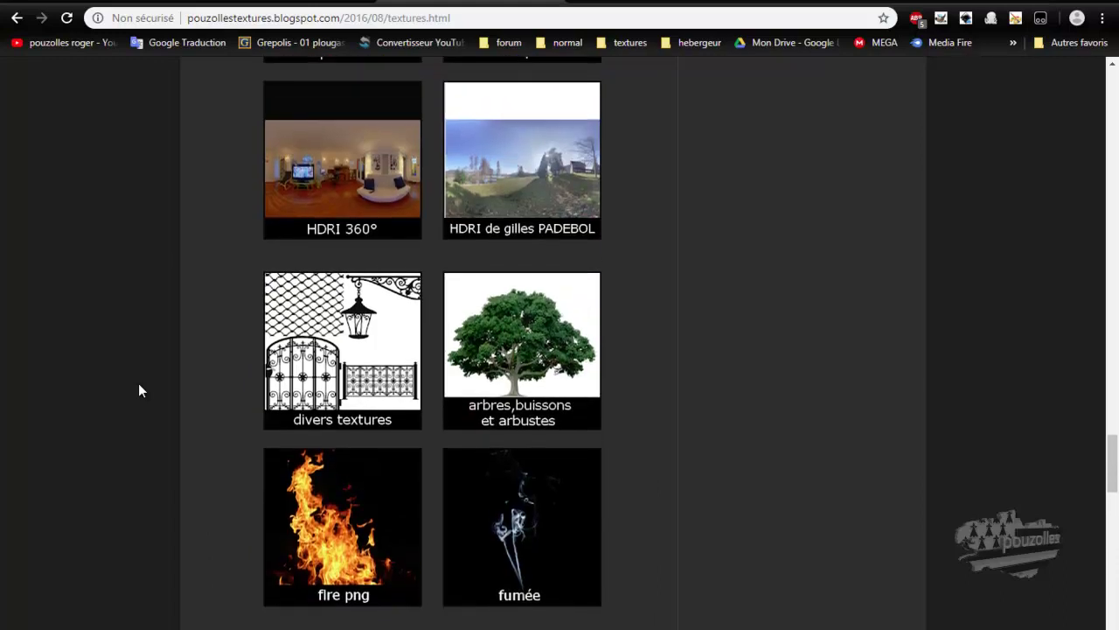
pyautogui.click(371, 347)
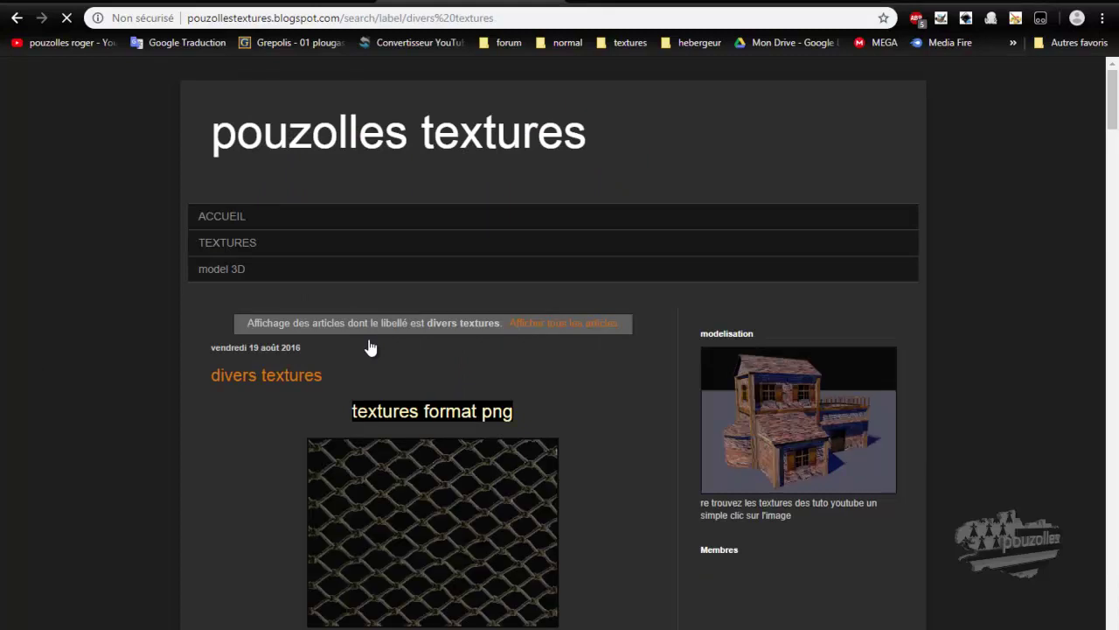
# Examine the PNG mesh, fence and gate textures in the "divers textures" article.
pyautogui.scroll(-2, 210, 440)
pyautogui.scroll(-2, 210, 440)
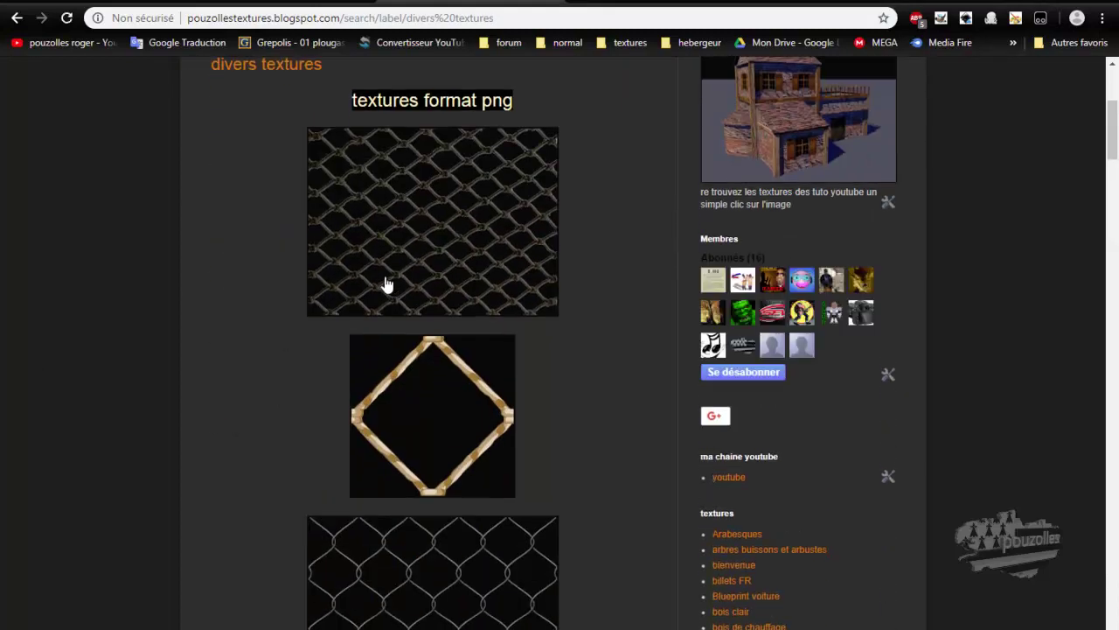
pyautogui.scroll(-3, 263, 464)
pyautogui.scroll(-6, 275, 453)
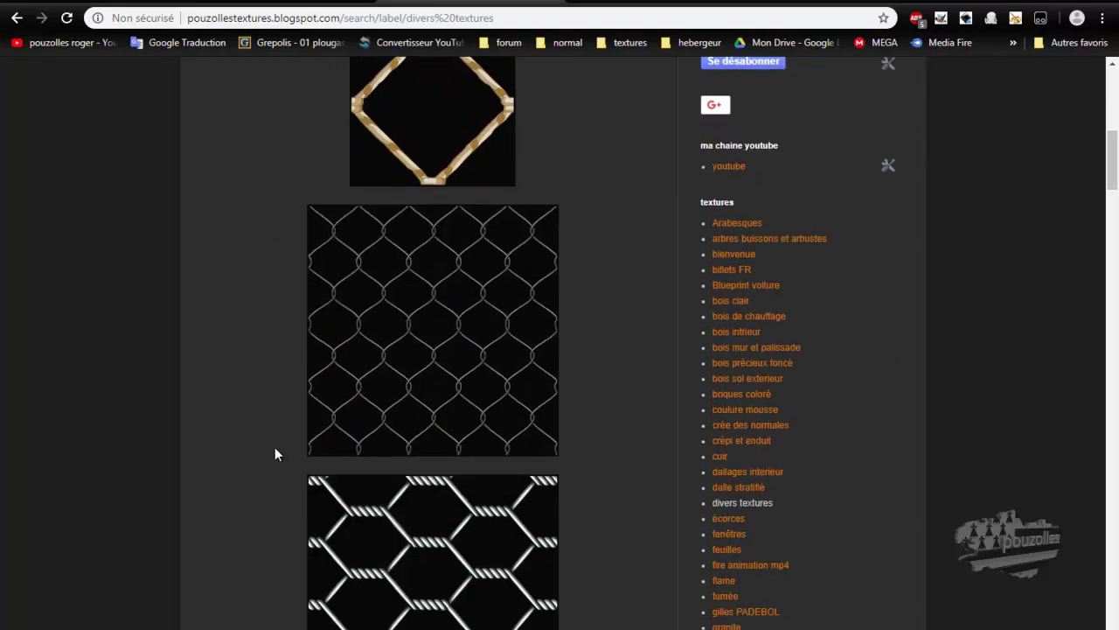
pyautogui.scroll(-5, 276, 449)
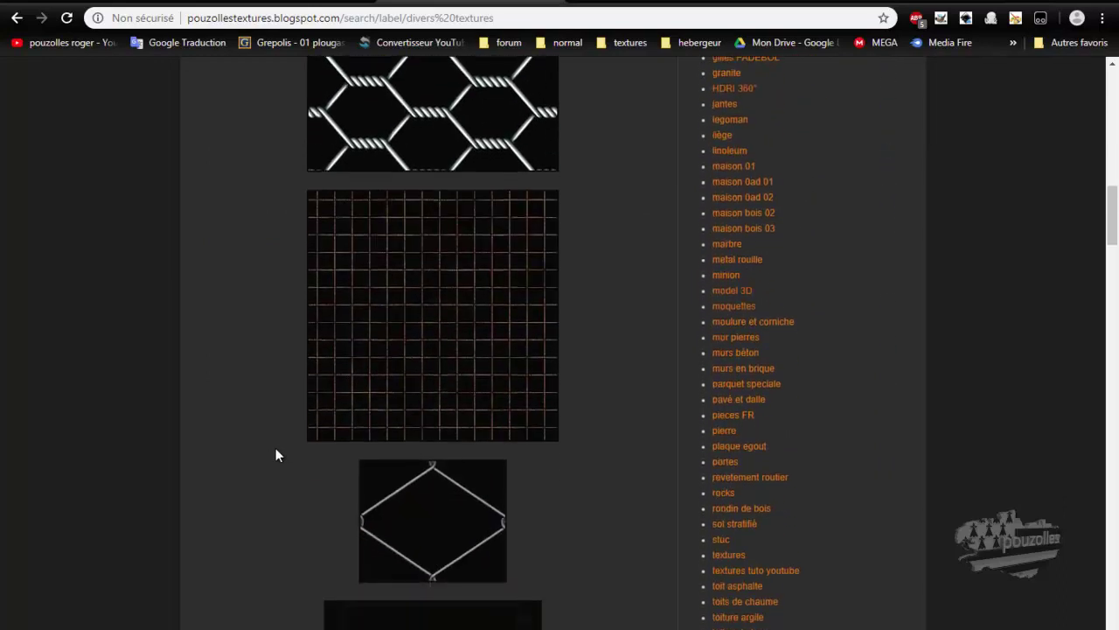
pyautogui.scroll(-4, 275, 455)
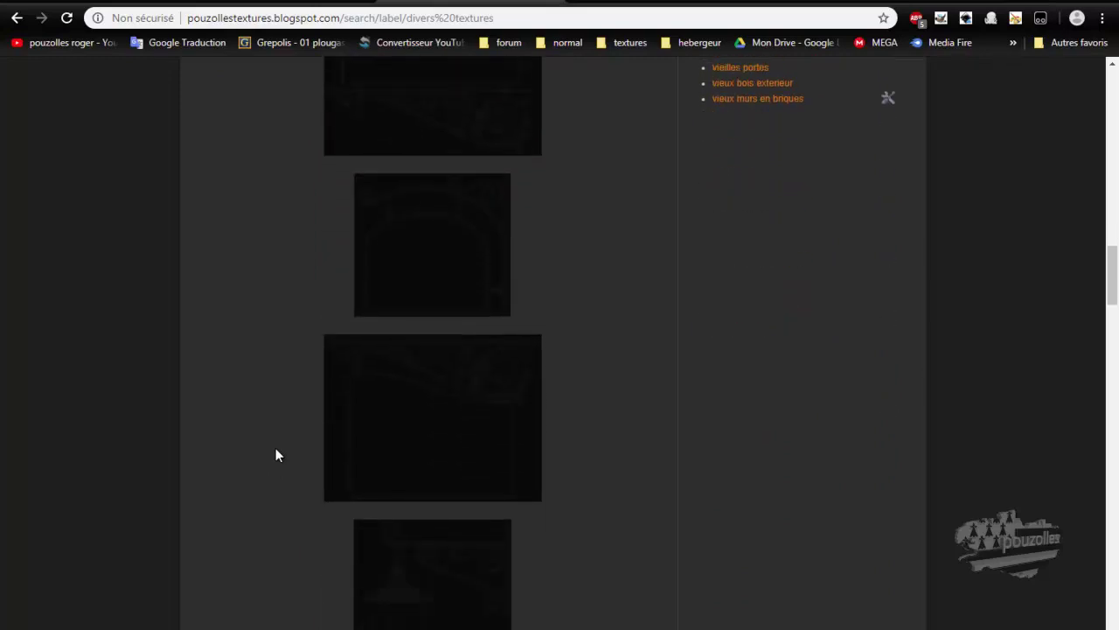
pyautogui.scroll(-6, 275, 455)
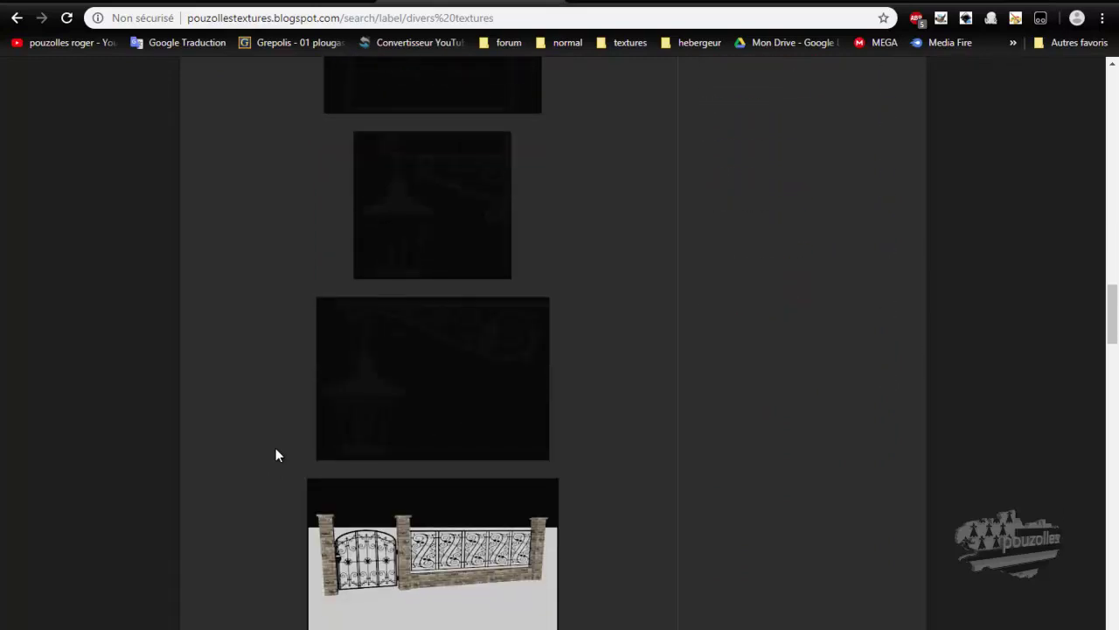
pyautogui.scroll(-6, 276, 455)
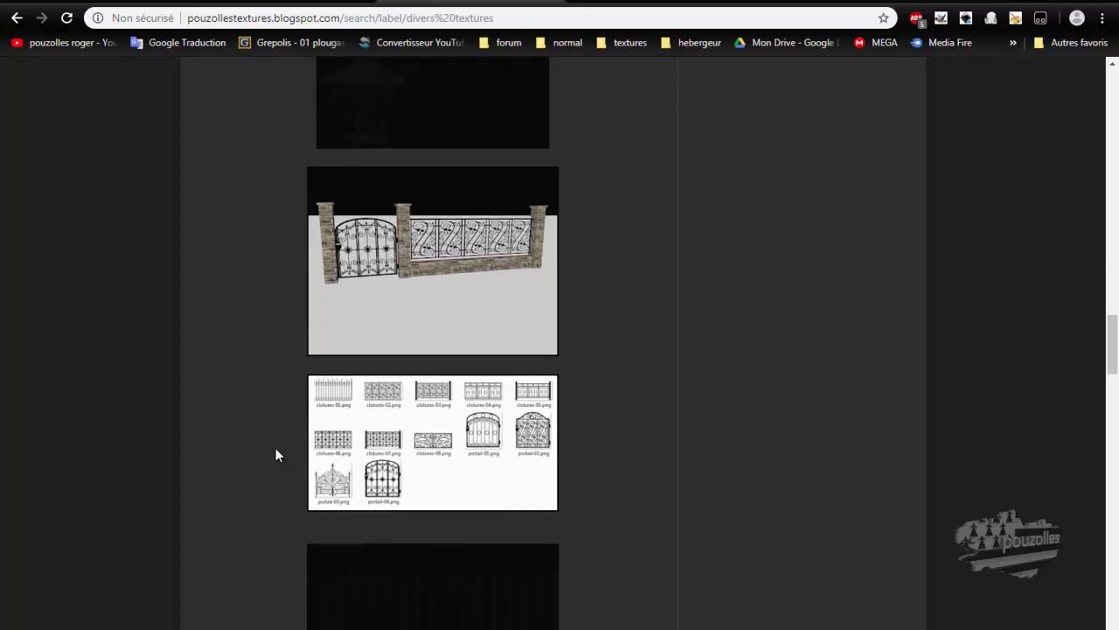
pyautogui.scroll(-7, 276, 455)
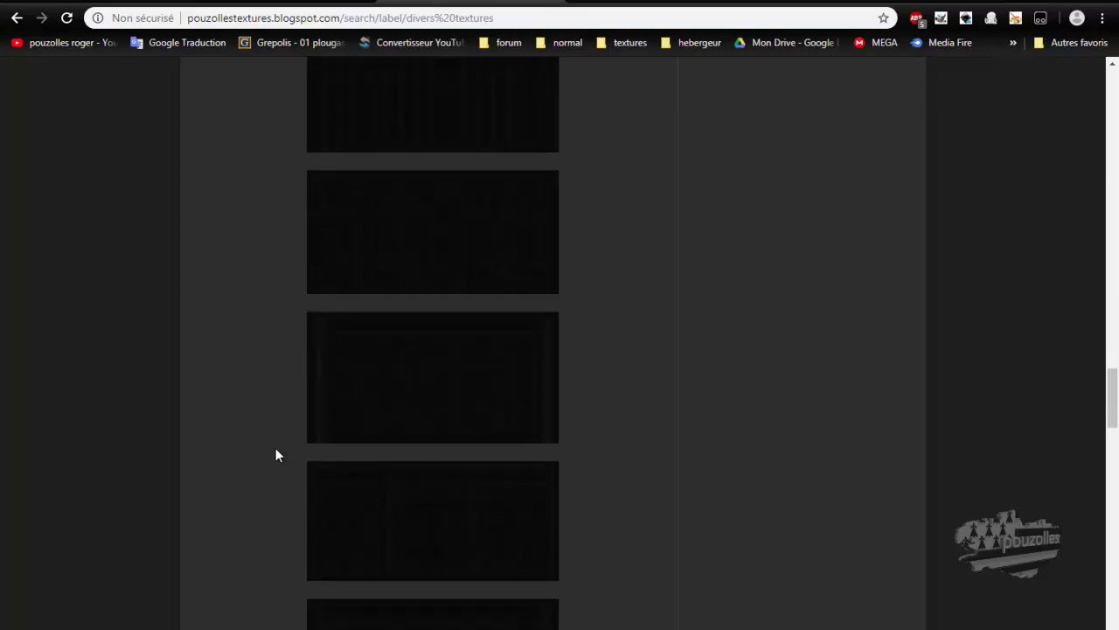
pyautogui.scroll(-10, 276, 455)
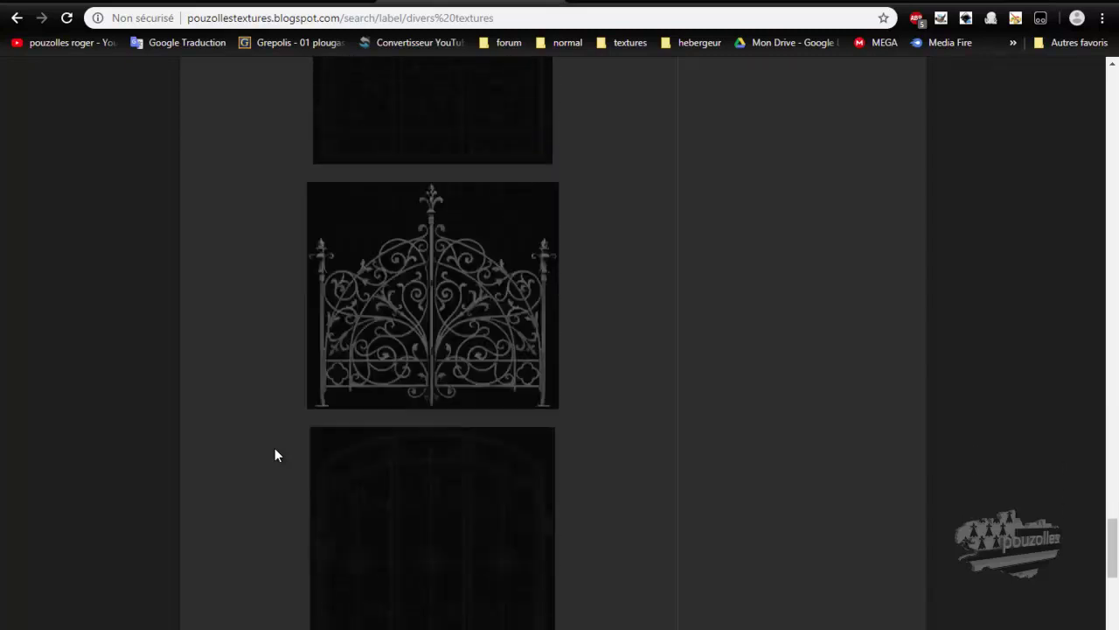
pyautogui.scroll(3, 382, 311)
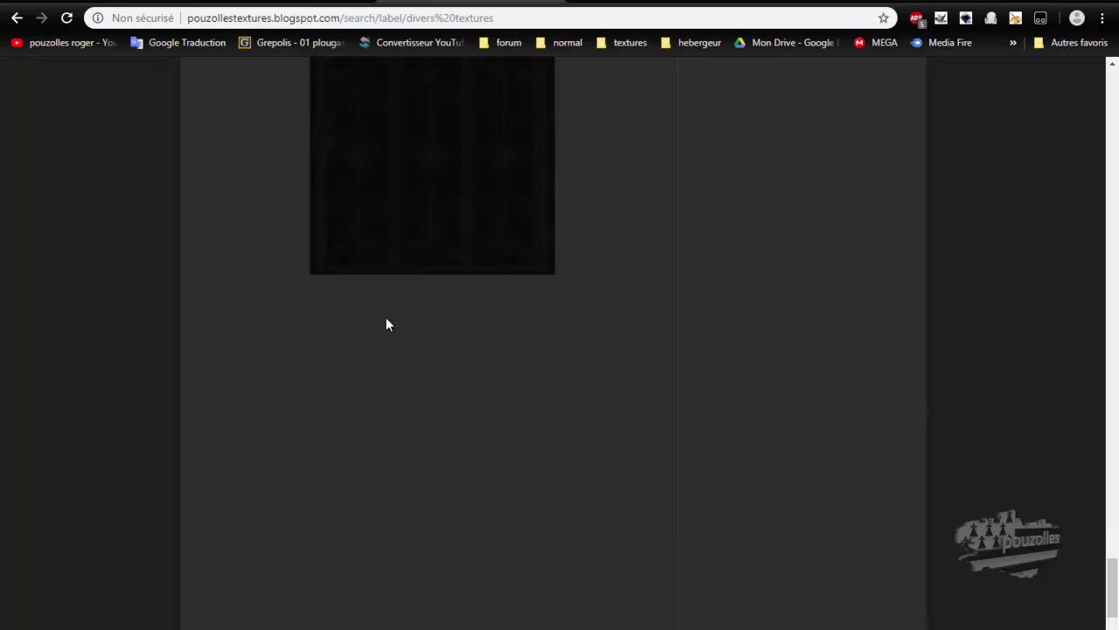